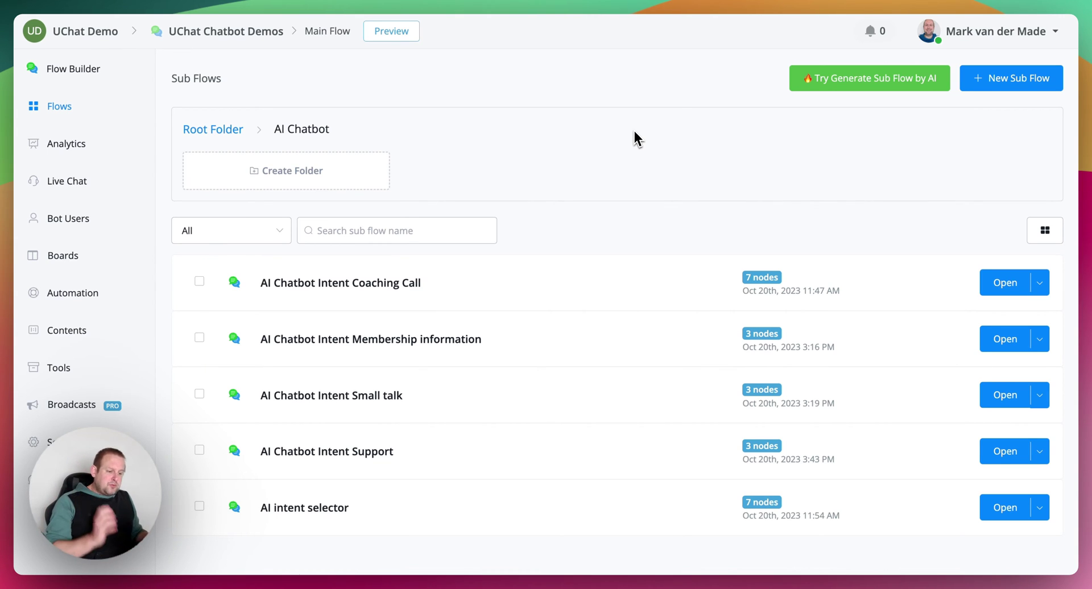
# Step: Open the automation intents and review the name and description of the small_talk intent, closing it without saving
pyautogui.doubleClick(74, 297)
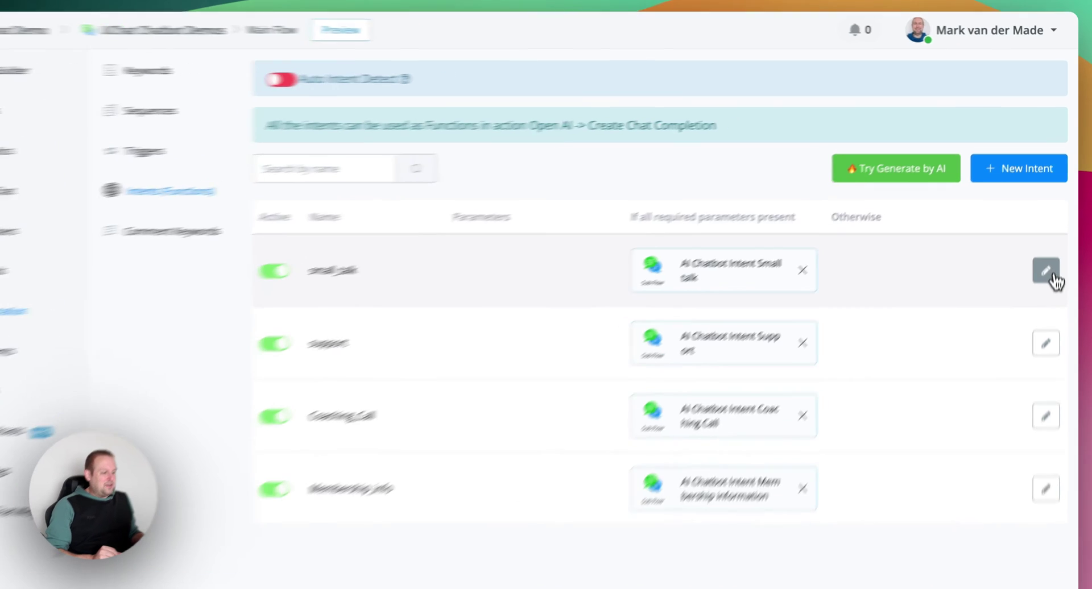
pyautogui.click(1047, 272)
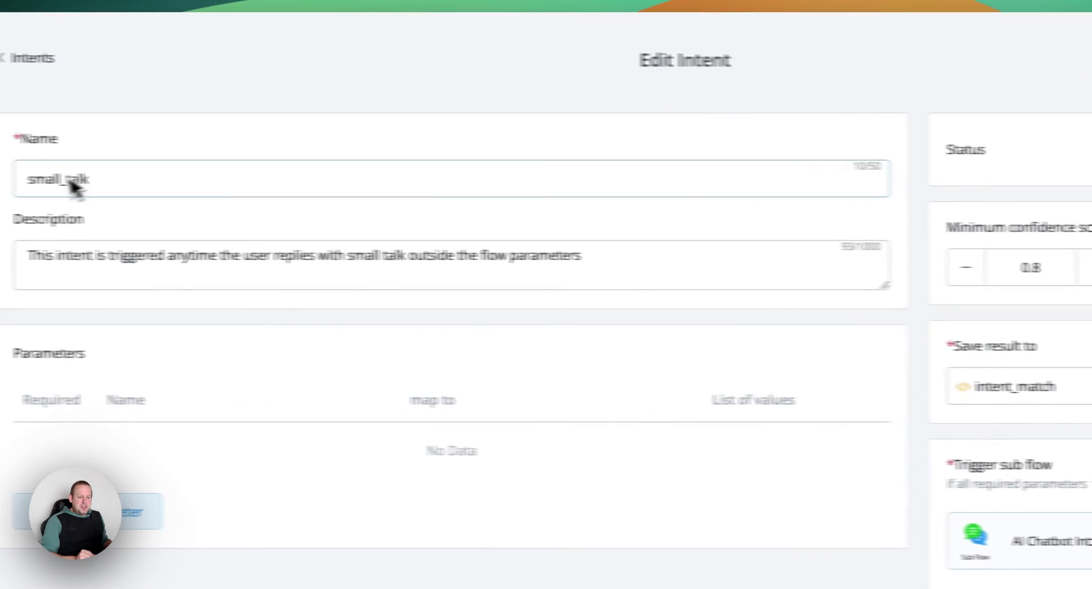
pyautogui.doubleClick(223, 183)
pyautogui.moveTo(103, 258); pyautogui.dragTo(856, 362)
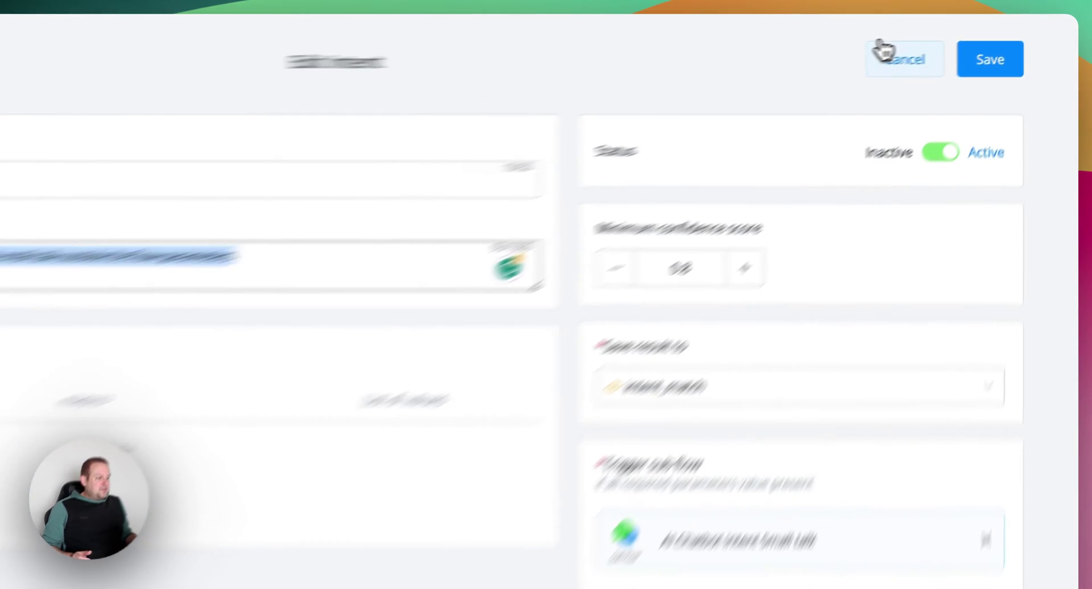
pyautogui.click(942, 47)
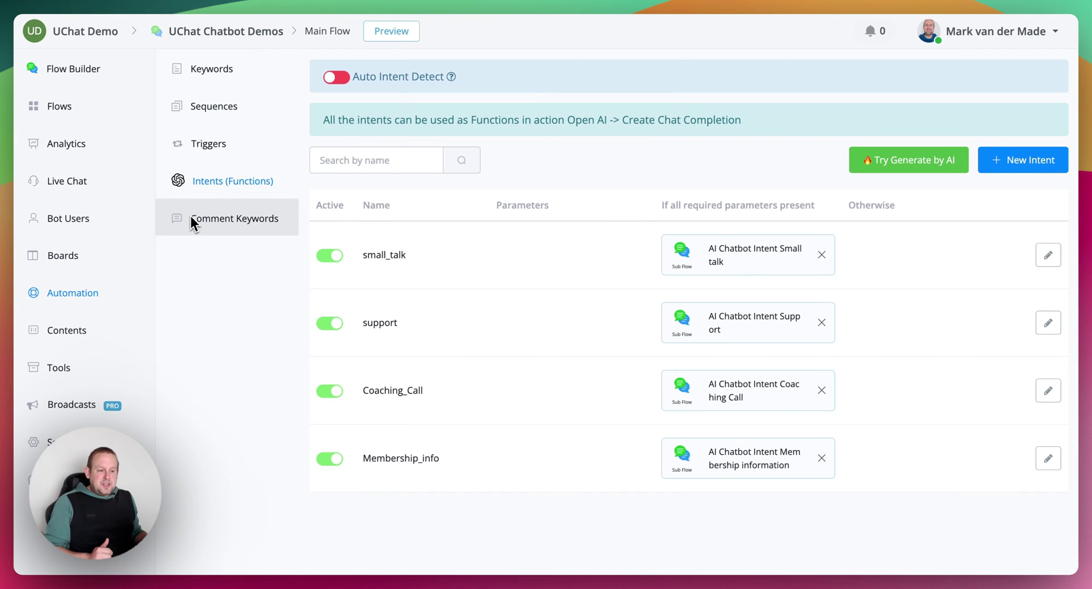
# Step: Check the keyword rules for the Default Reply, and open the AI intent selector sub flow for editing
pyautogui.click(219, 75)
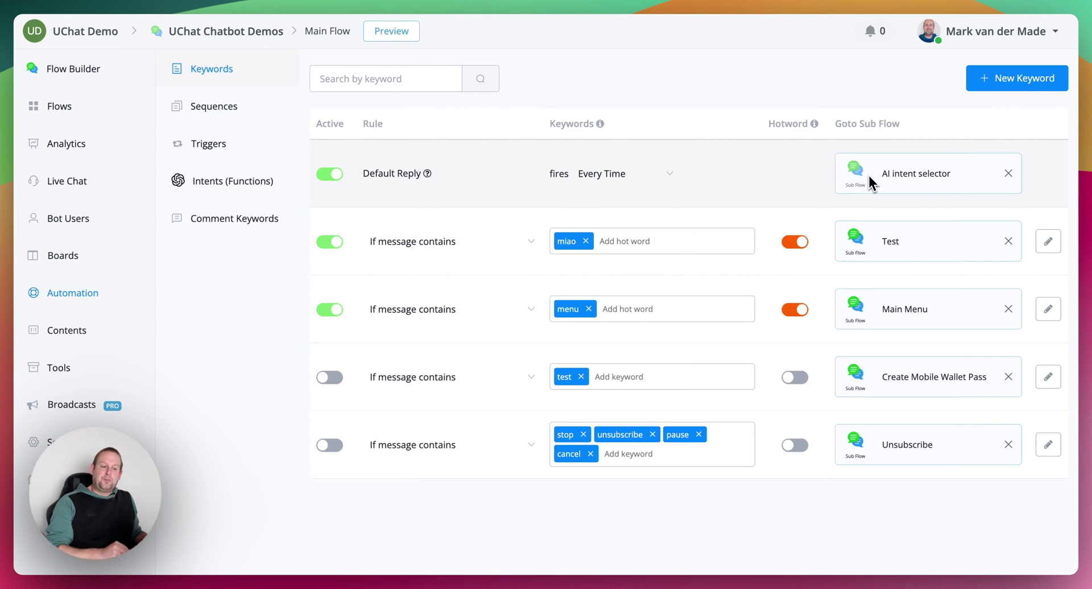
pyautogui.click(74, 111)
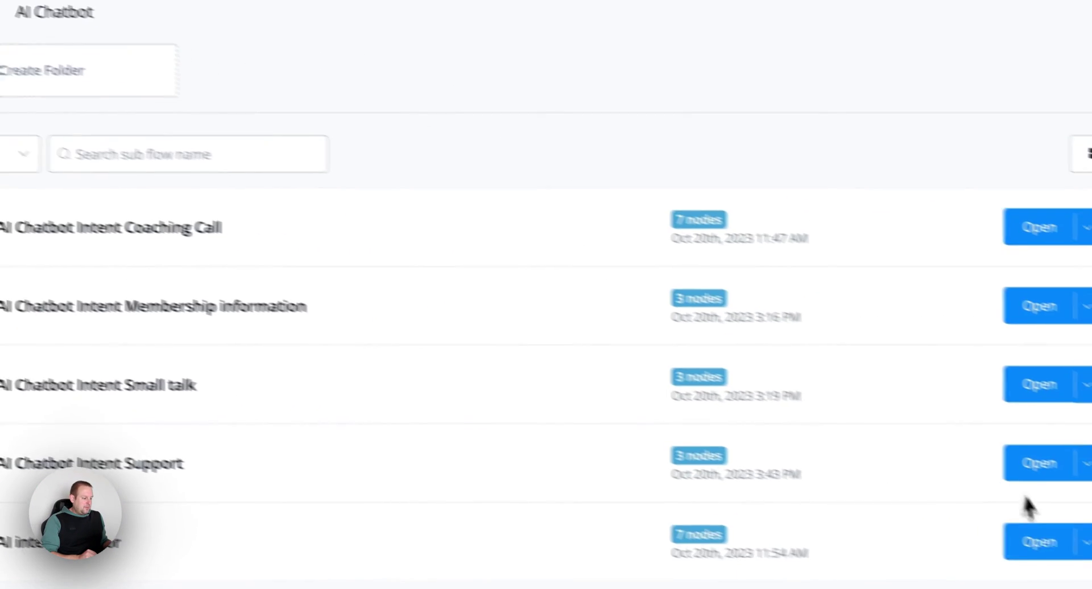
pyautogui.click(967, 529)
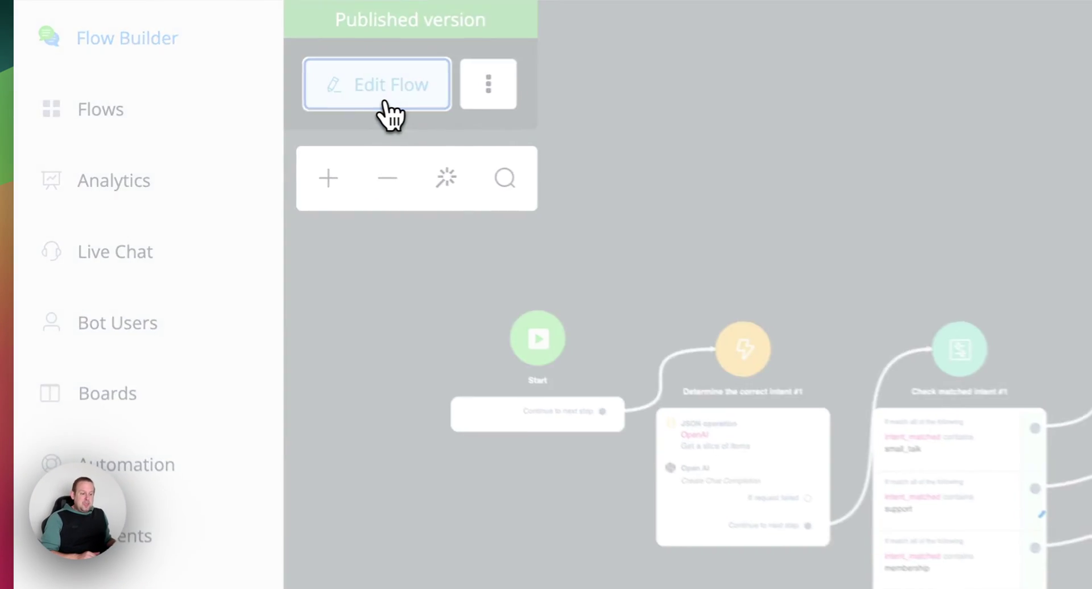
pyautogui.click(207, 100)
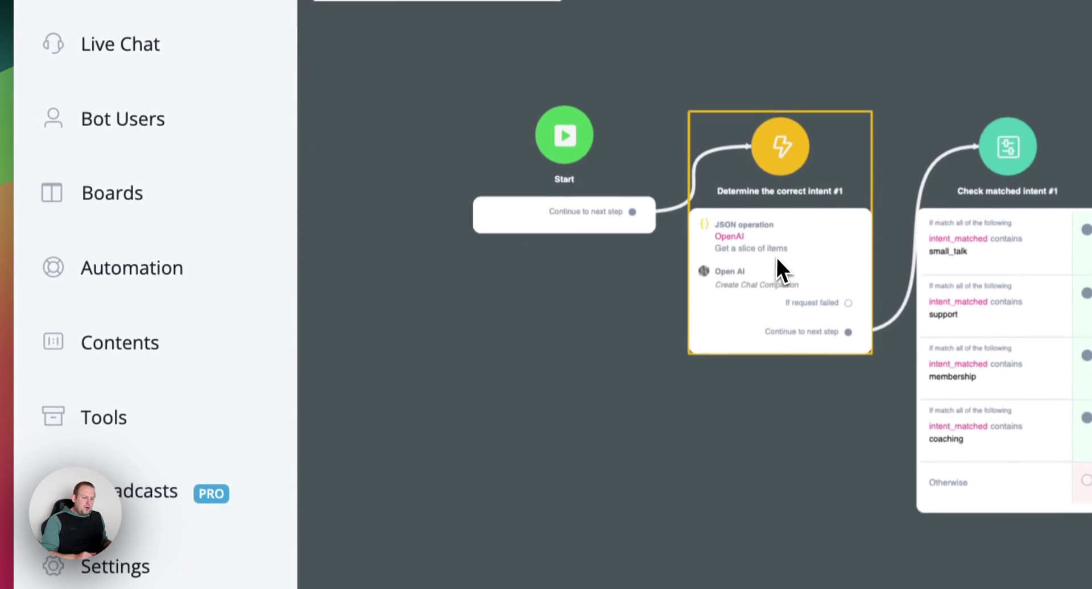
# Step: Open the Get a slice of items operation in the Determine the correct intent #1 action and select OpenAI as its JSON field
pyautogui.click(781, 554)
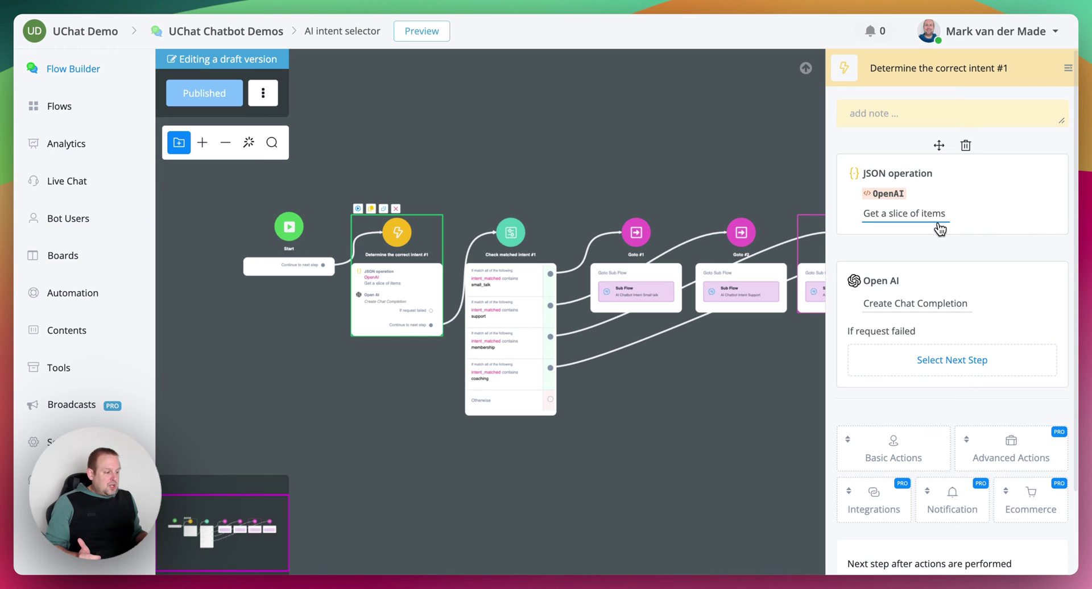
pyautogui.click(879, 225)
pyautogui.scroll(-4, 716, 310)
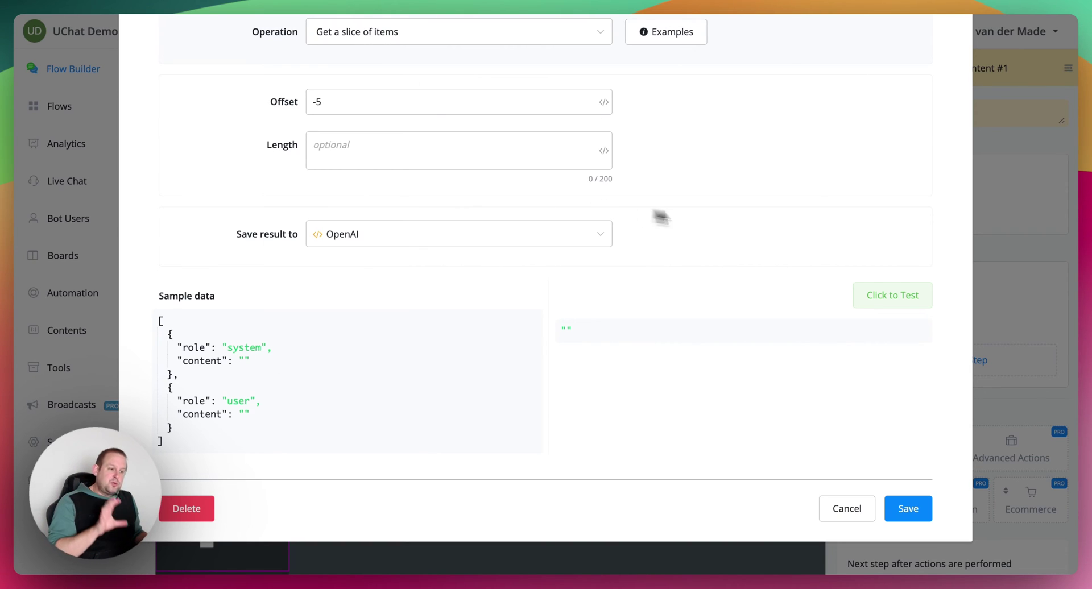
pyautogui.scroll(2, 765, 240)
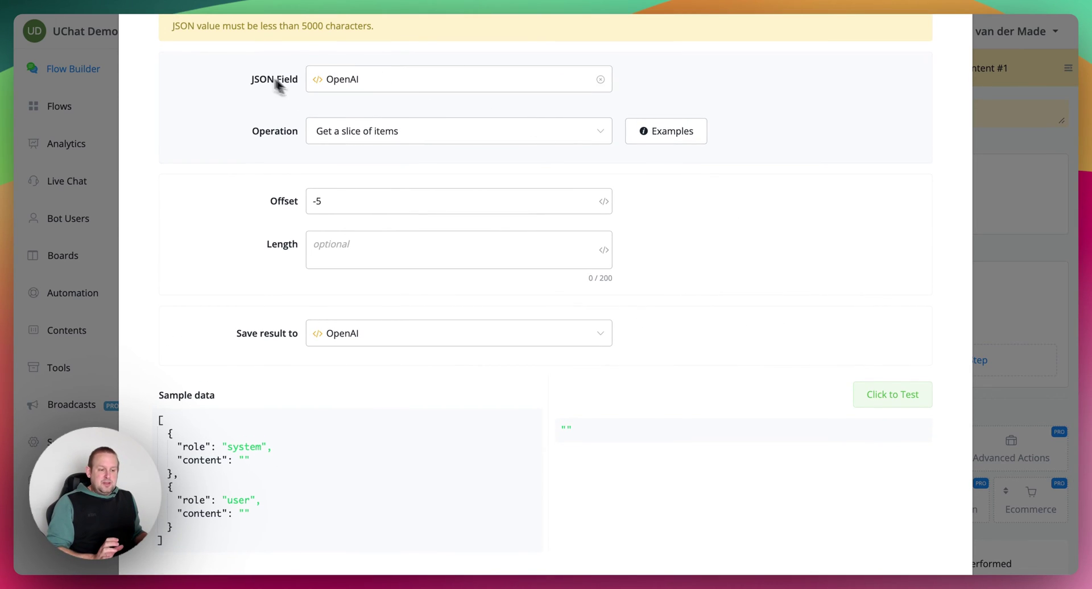
pyautogui.click(395, 90)
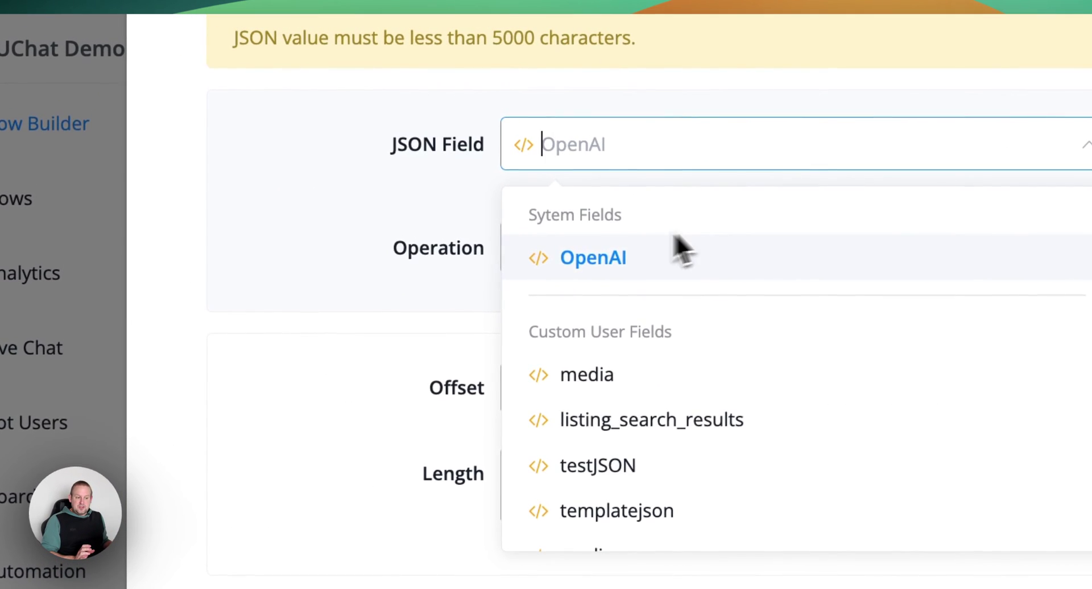
pyautogui.click(294, 153)
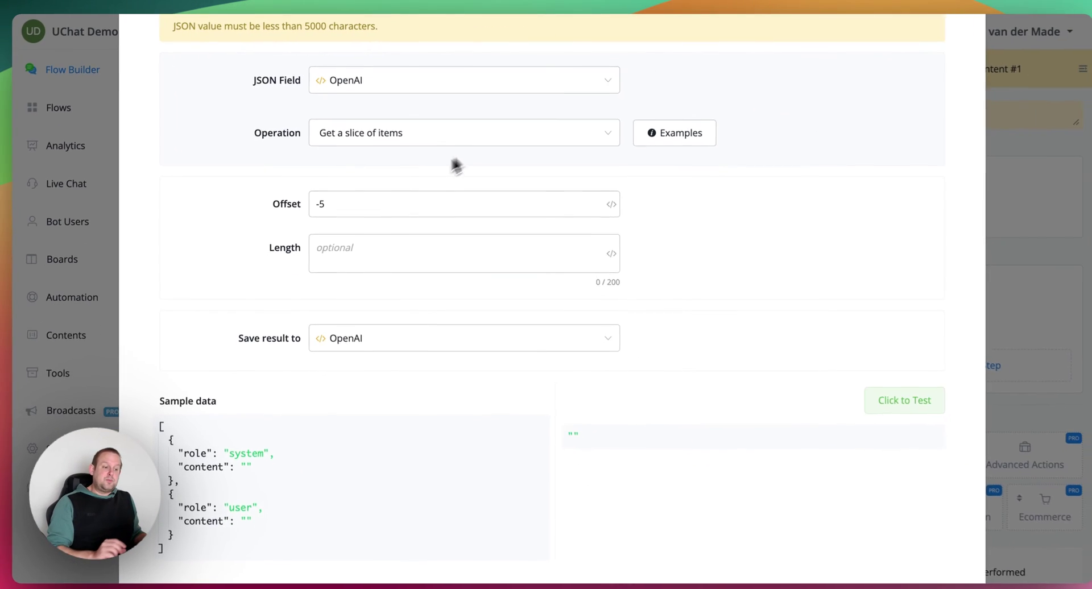
# Step: Review the slice operation's offset and result field, and save the JSON operation
pyautogui.click(380, 209)
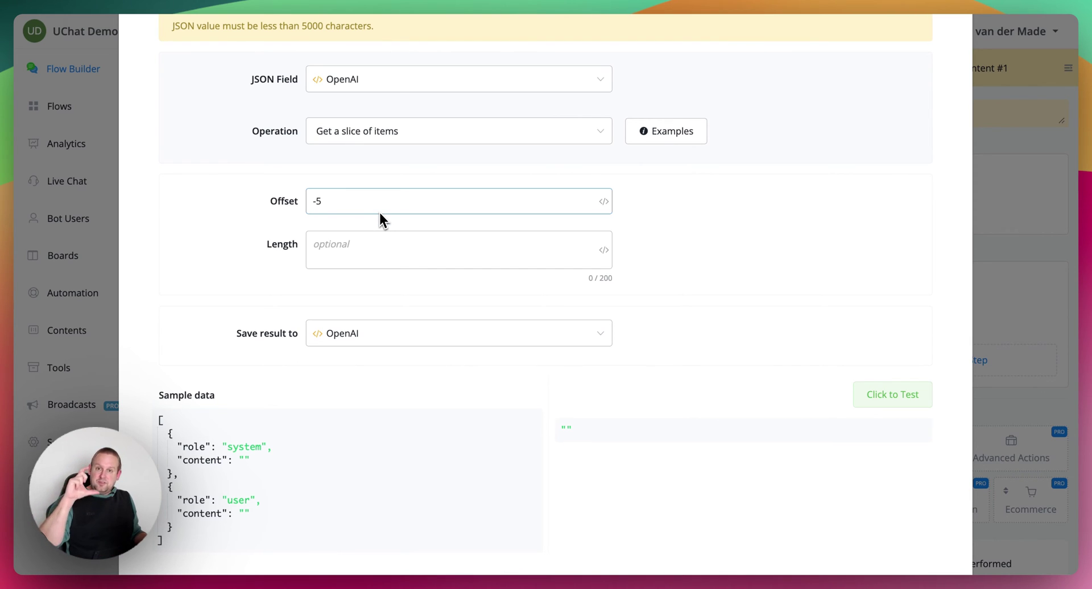
pyautogui.click(389, 225)
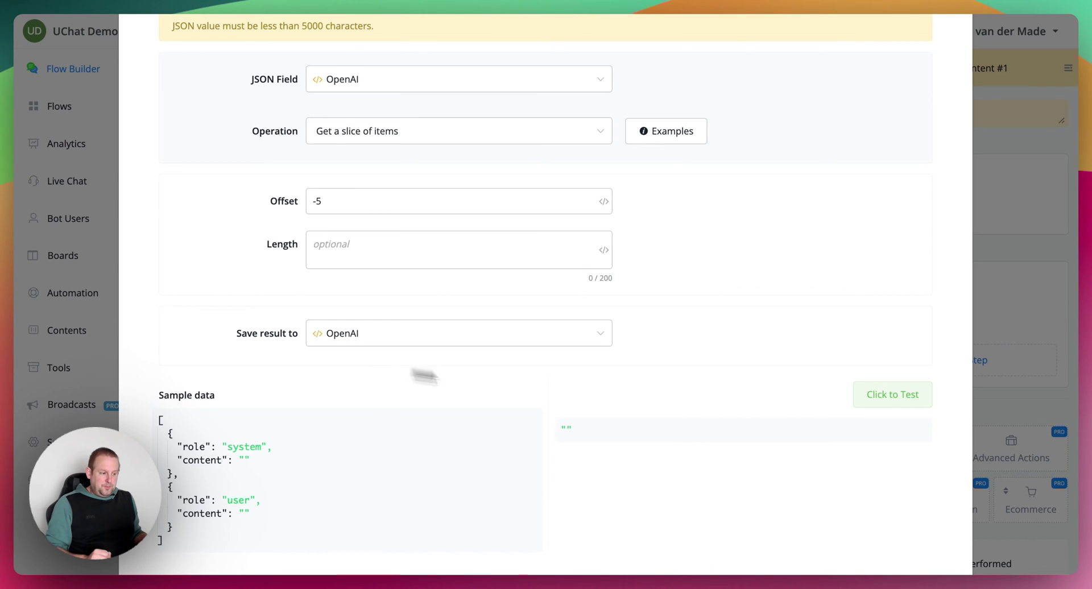
pyautogui.scroll(-3, 421, 373)
pyautogui.click(898, 520)
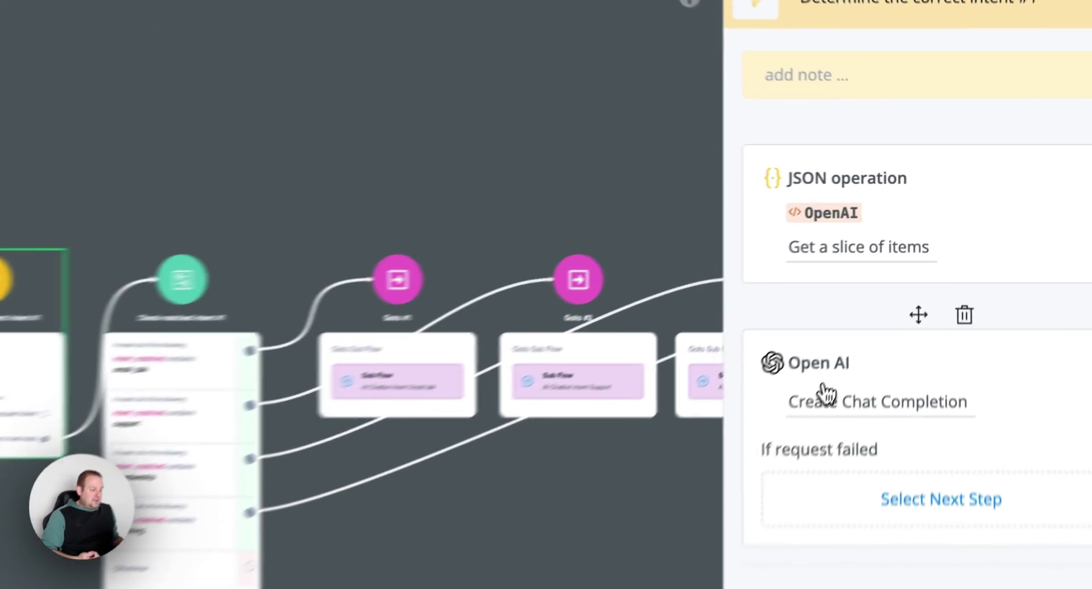
# Step: Open the Open AI Create Chat Completion action and examine its system message, messages, functions, history, model, token and temperature settings
pyautogui.click(885, 297)
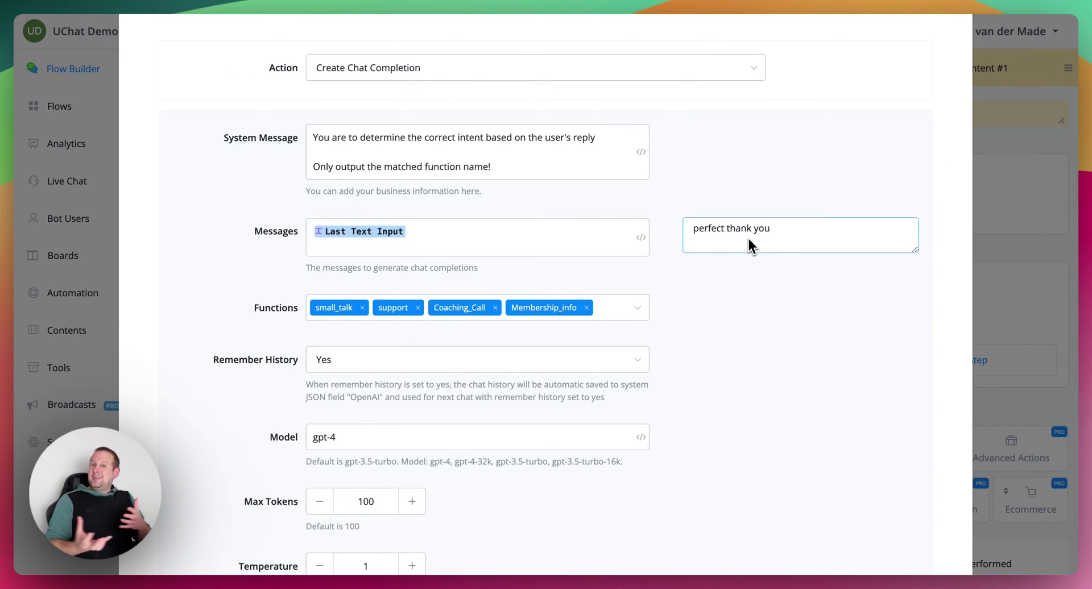
pyautogui.click(317, 151)
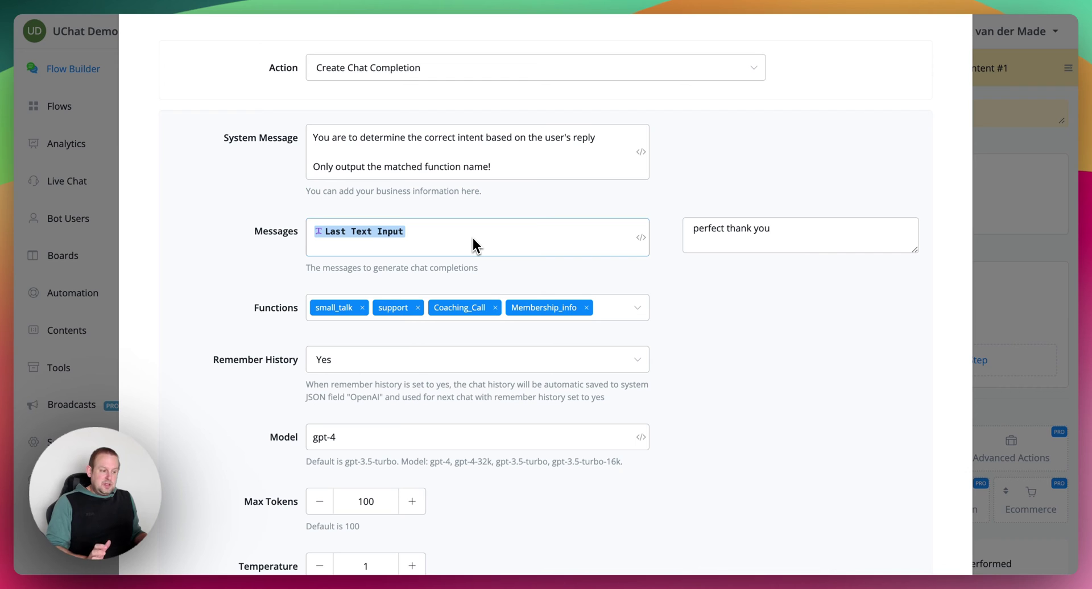
pyautogui.scroll(-3, 661, 314)
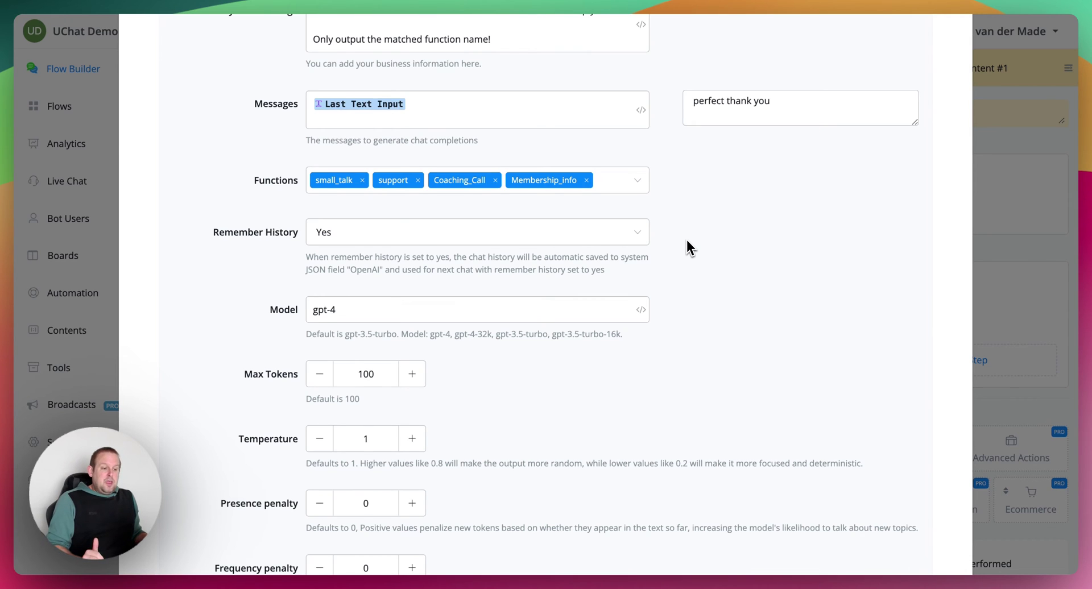
pyautogui.scroll(-3, 687, 242)
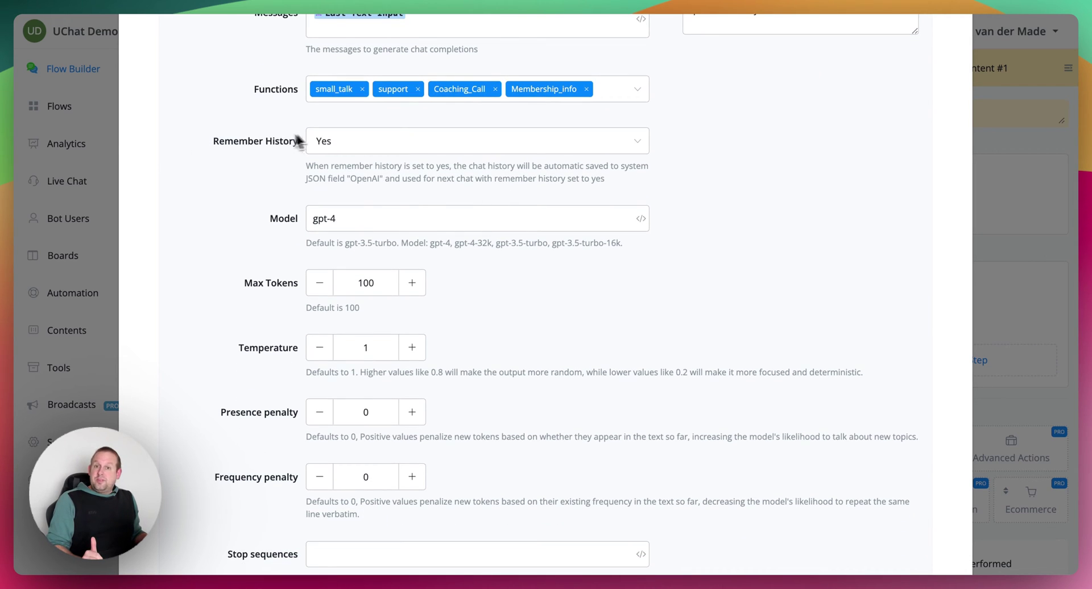
pyautogui.scroll(-2, 400, 174)
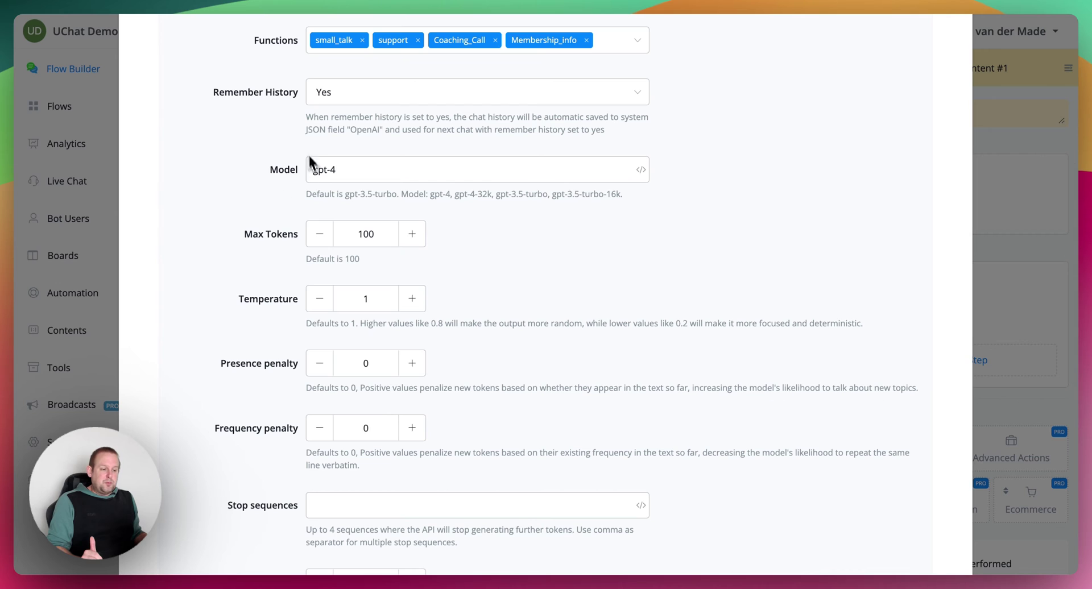
pyautogui.scroll(-4, 488, 220)
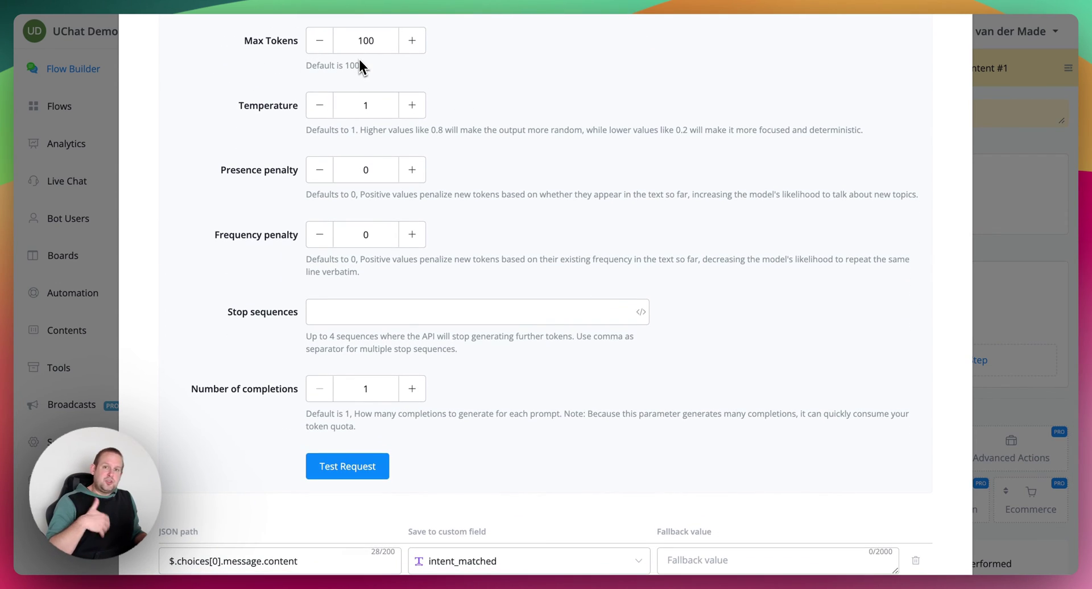
pyautogui.scroll(1, 318, 101)
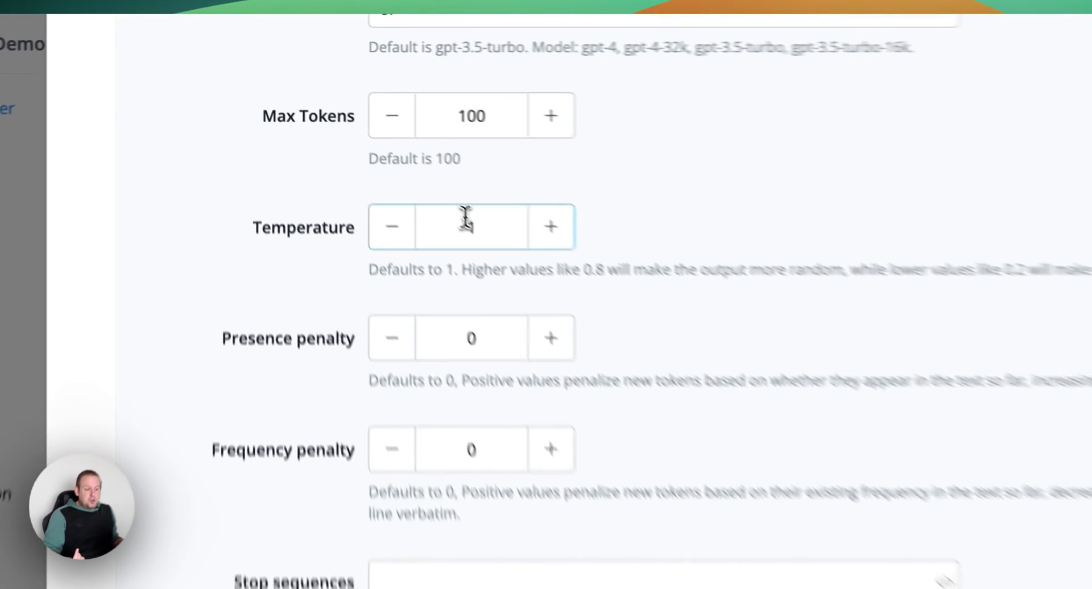
pyautogui.doubleClick(366, 137)
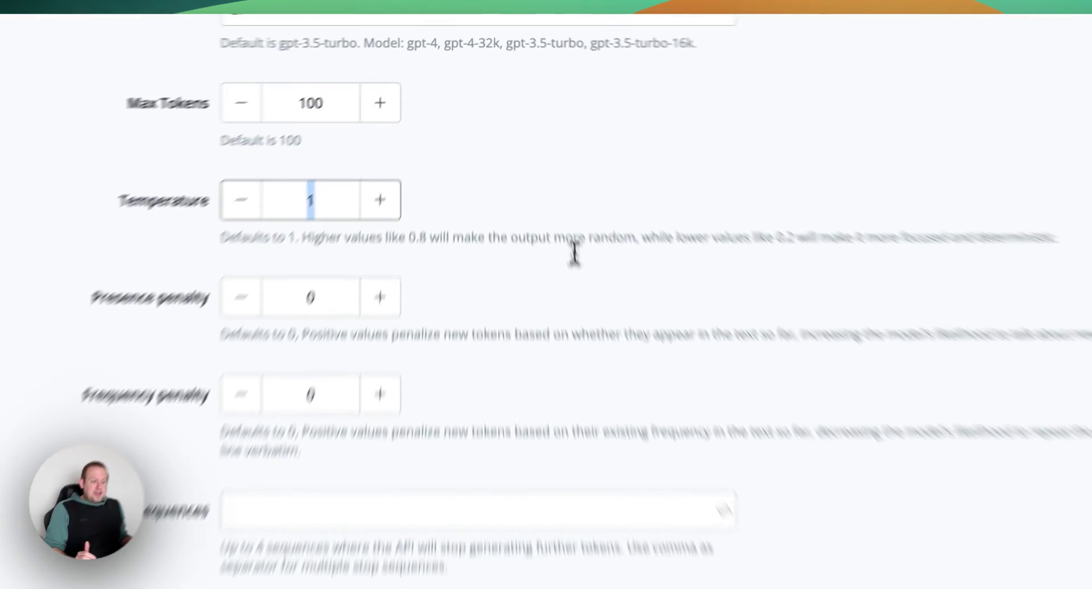
pyautogui.click(555, 133)
pyautogui.scroll(-1, 733, 265)
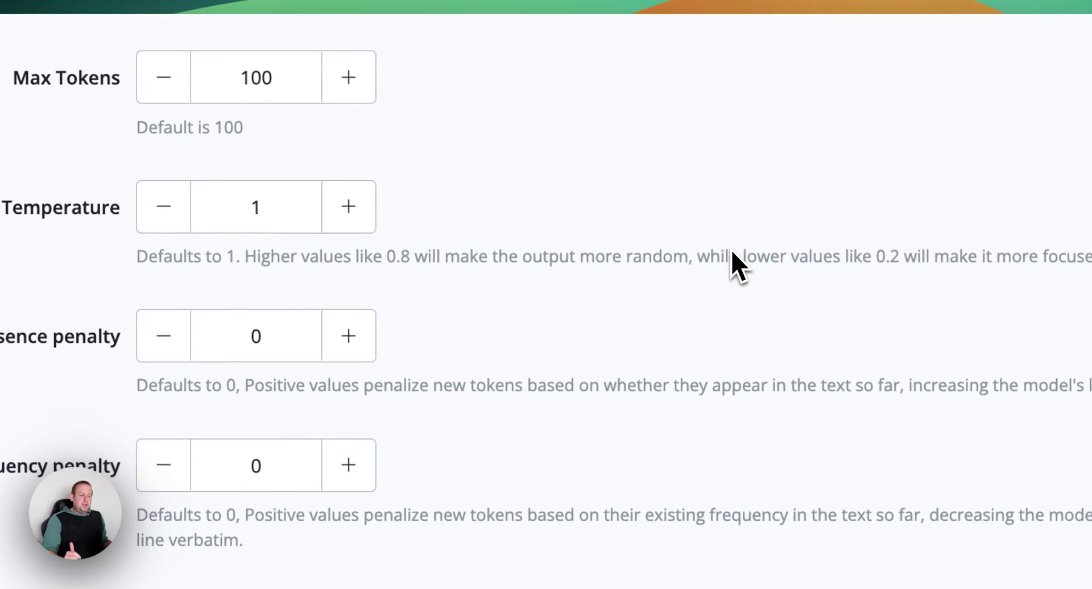
# Step: Run a test request of the chat completion with the sample message "perfect thank you"
pyautogui.scroll(8, 732, 263)
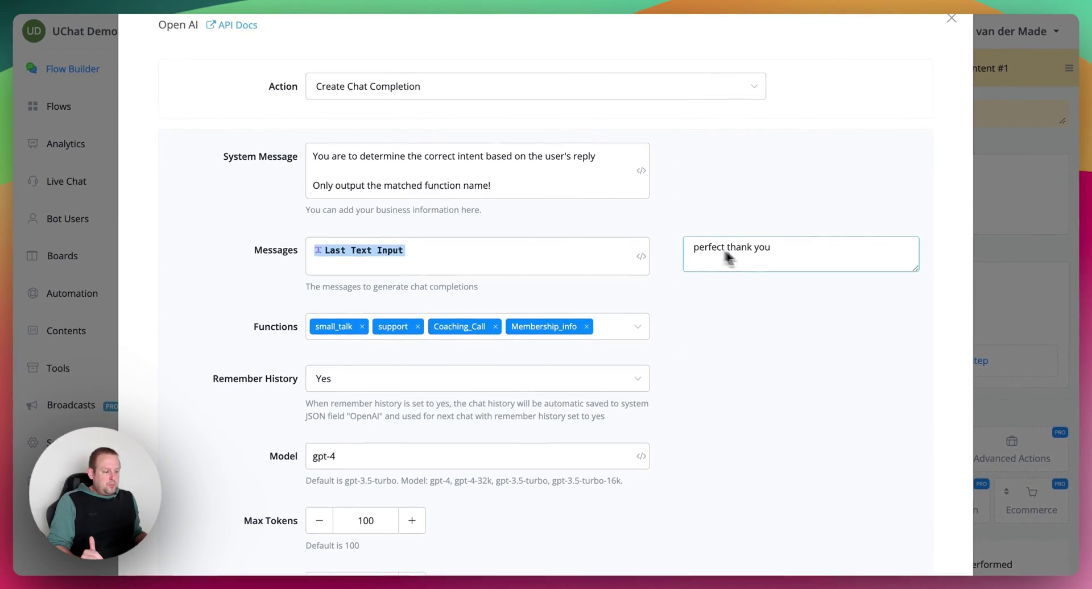
pyautogui.scroll(-10, 755, 308)
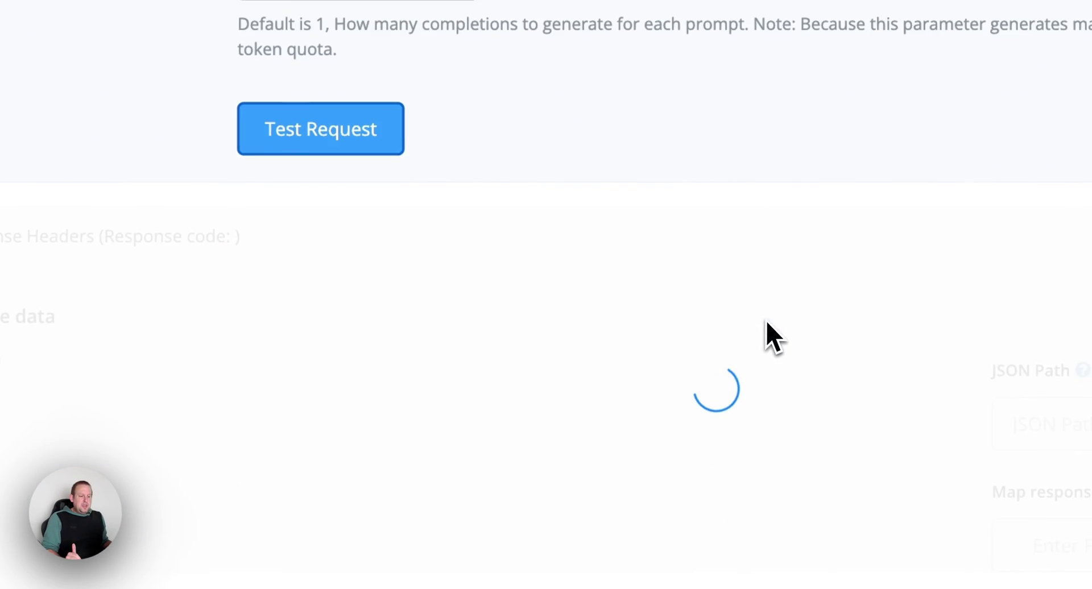
pyautogui.click(358, 431)
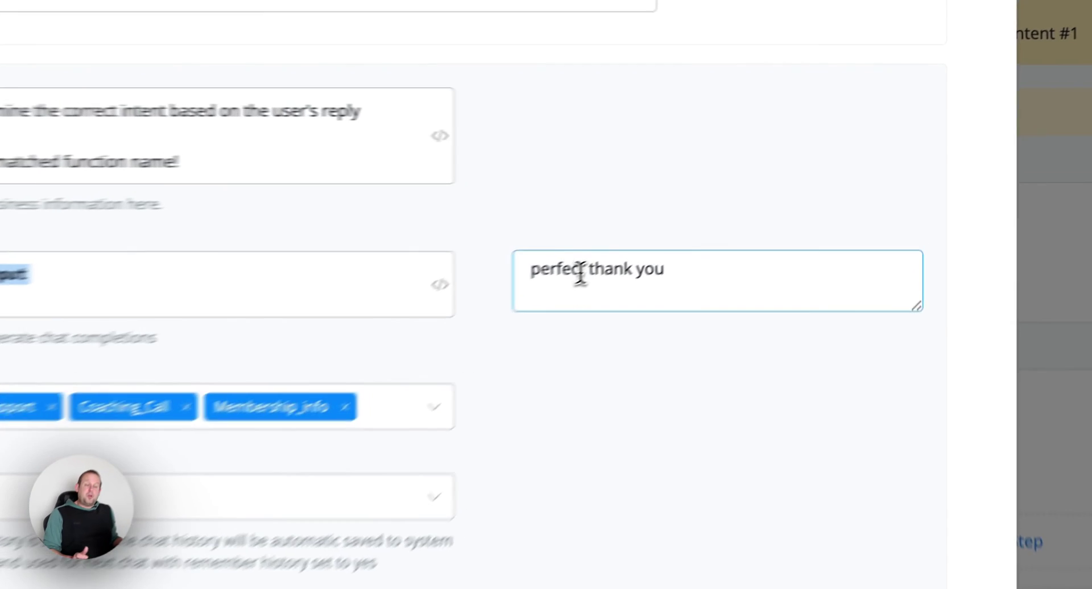
# Step: Replace the sample message with "Can I schedule a coaching call with you?" and run the test request
pyautogui.tripleClick(583, 271)
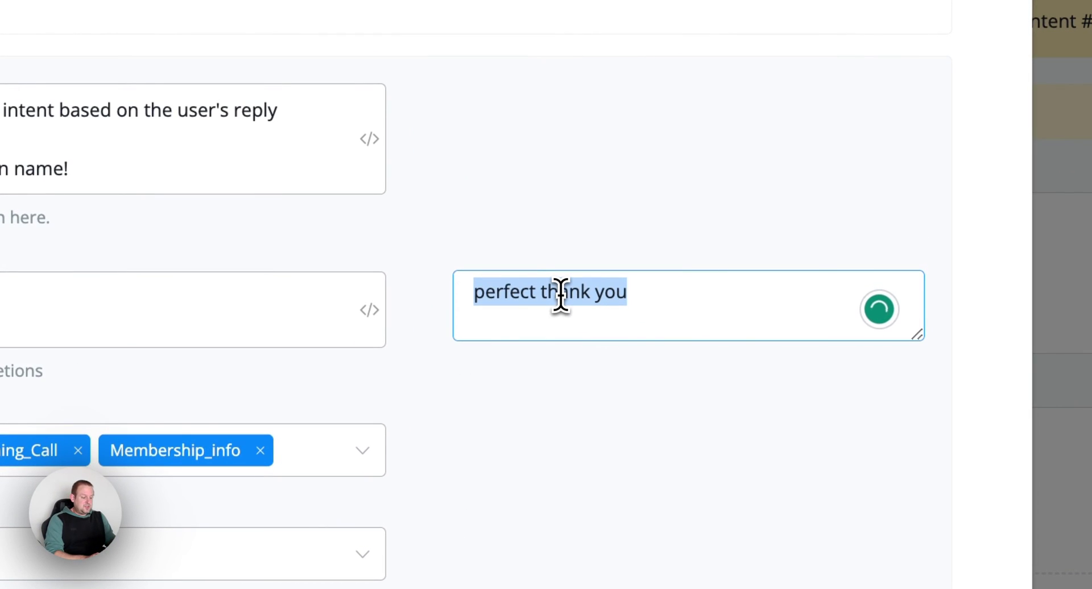
pyautogui.write('Can I schedule a coac')
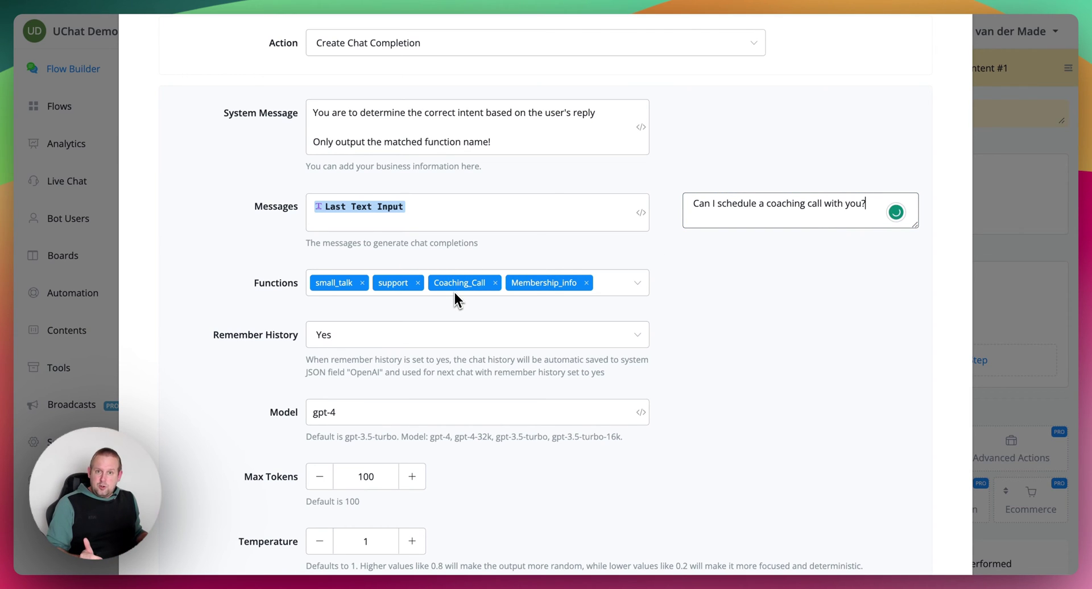
pyautogui.scroll(-15, 455, 293)
pyautogui.click(339, 270)
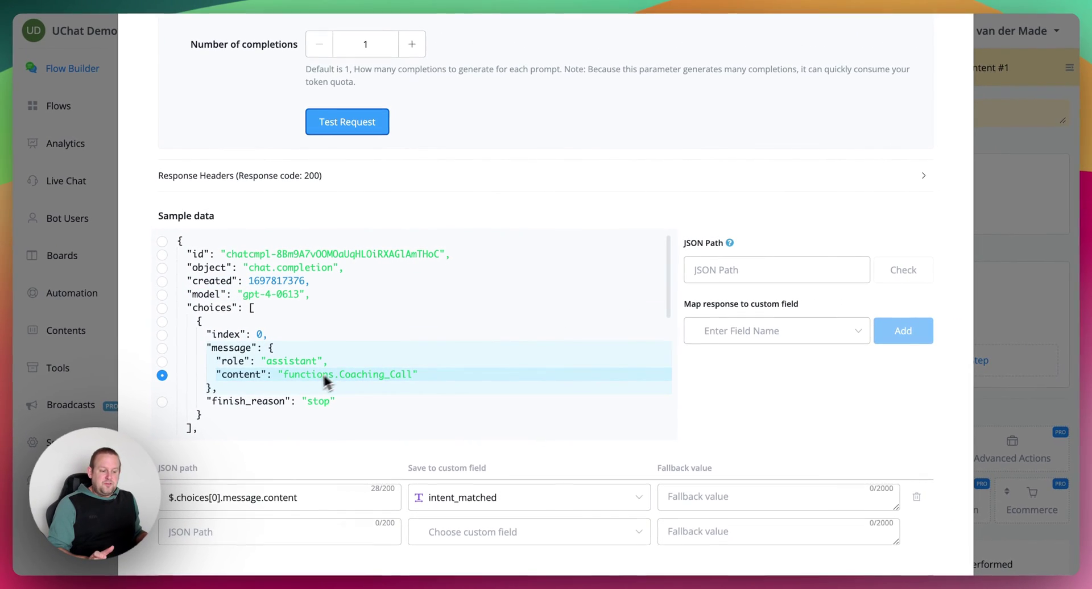
# Step: Examine the sample response data of the coaching call test, including its choices, usage and messages sections
pyautogui.scroll(-5, 398, 341)
pyautogui.scroll(3, 261, 295)
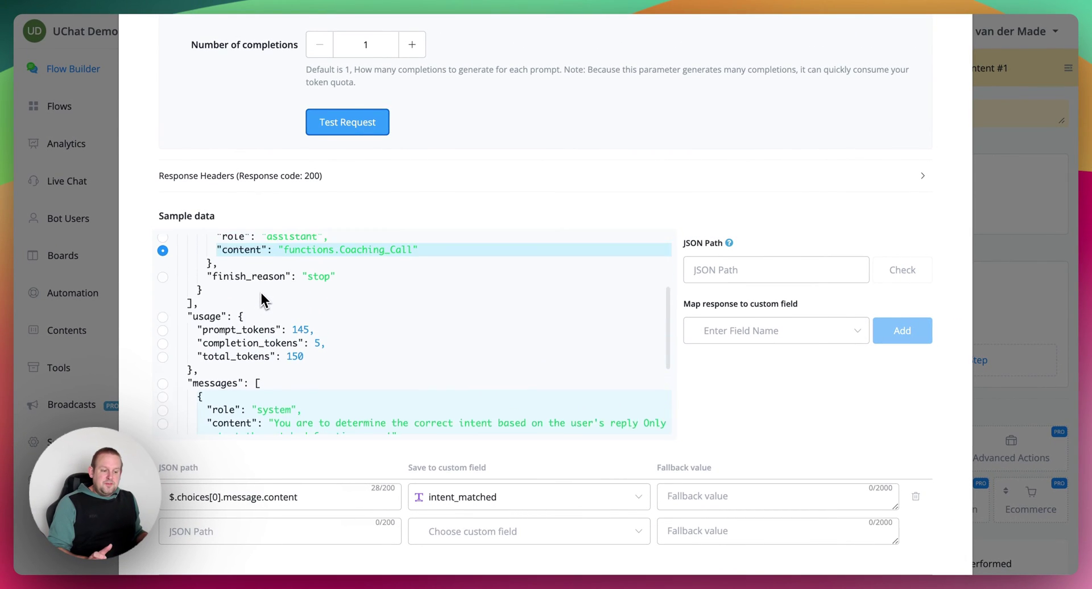
pyautogui.scroll(-2, 659, 355)
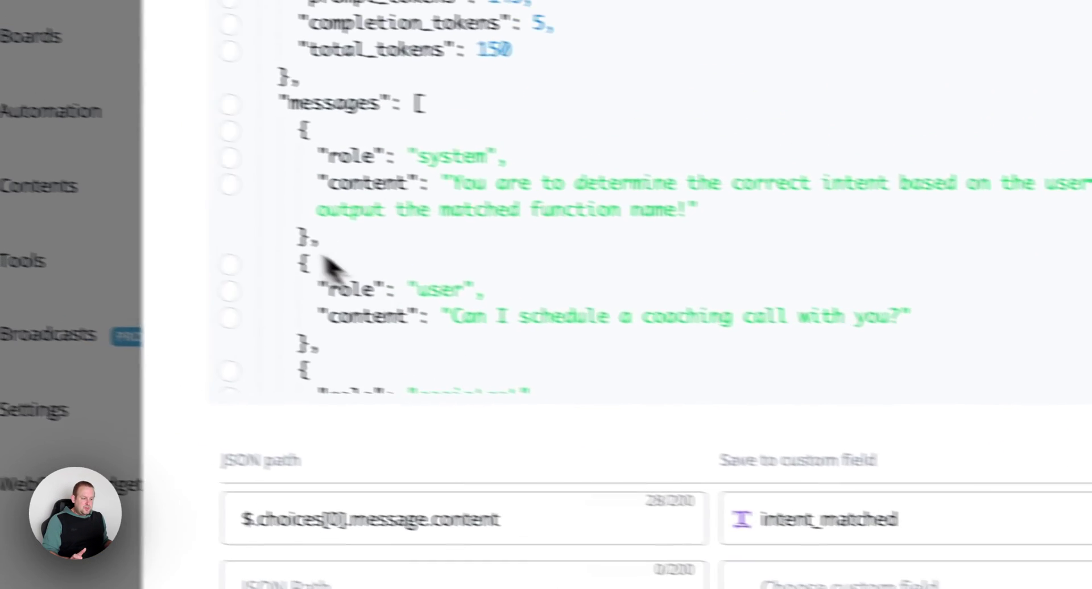
pyautogui.scroll(-3, 257, 236)
pyautogui.scroll(5, 258, 236)
pyautogui.click(230, 214)
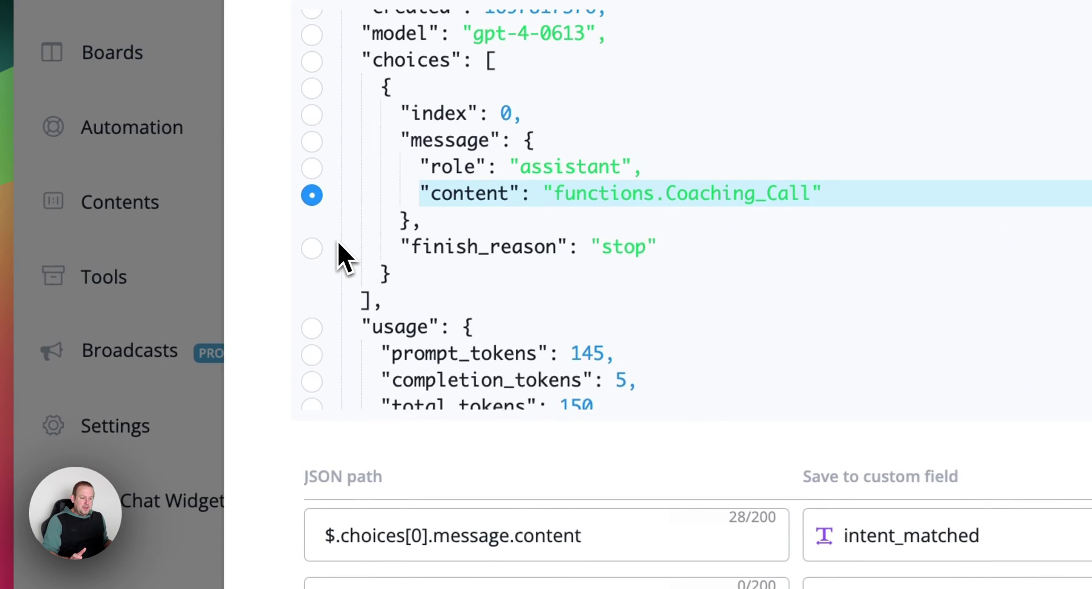
pyautogui.scroll(-1, 316, 234)
pyautogui.click(312, 181)
pyautogui.click(312, 209)
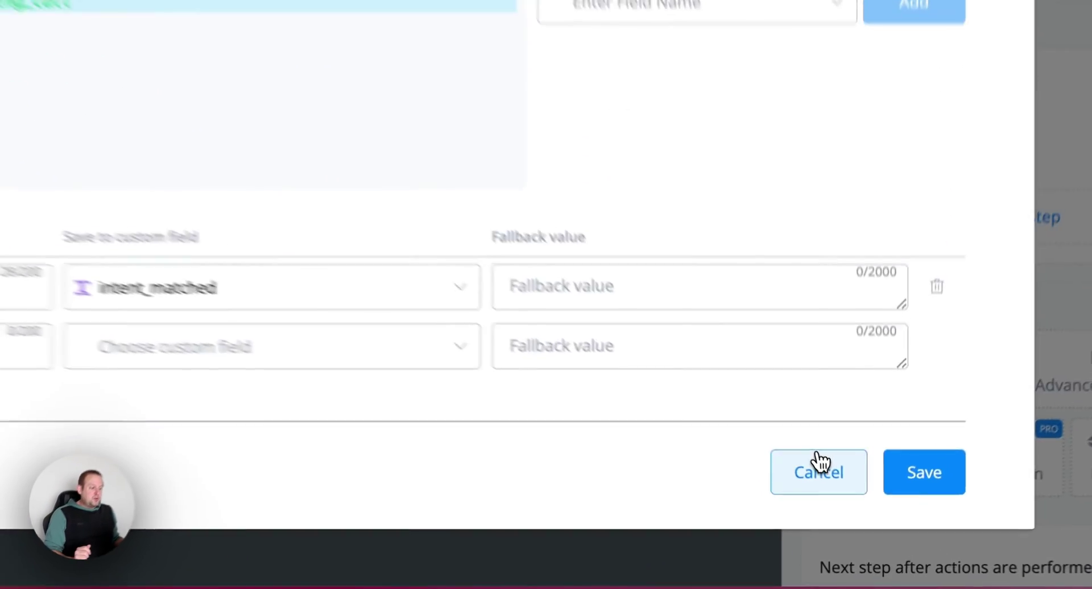
# Step: Close the chat completion settings and examine the Check matched intent #1 conditions and the Goto sub flows they lead to
pyautogui.click(844, 509)
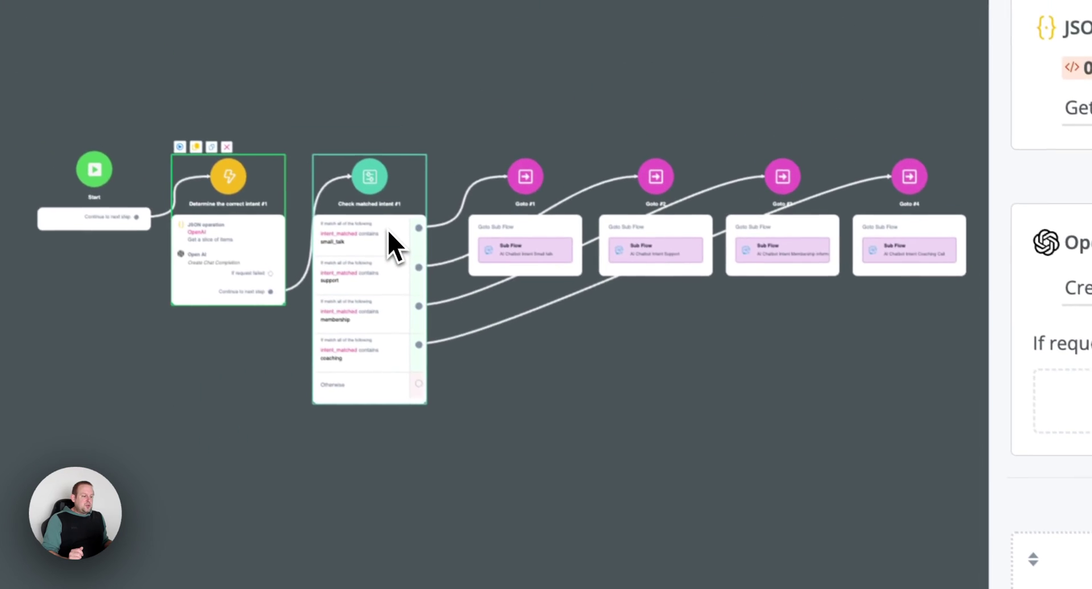
pyautogui.click(250, 191)
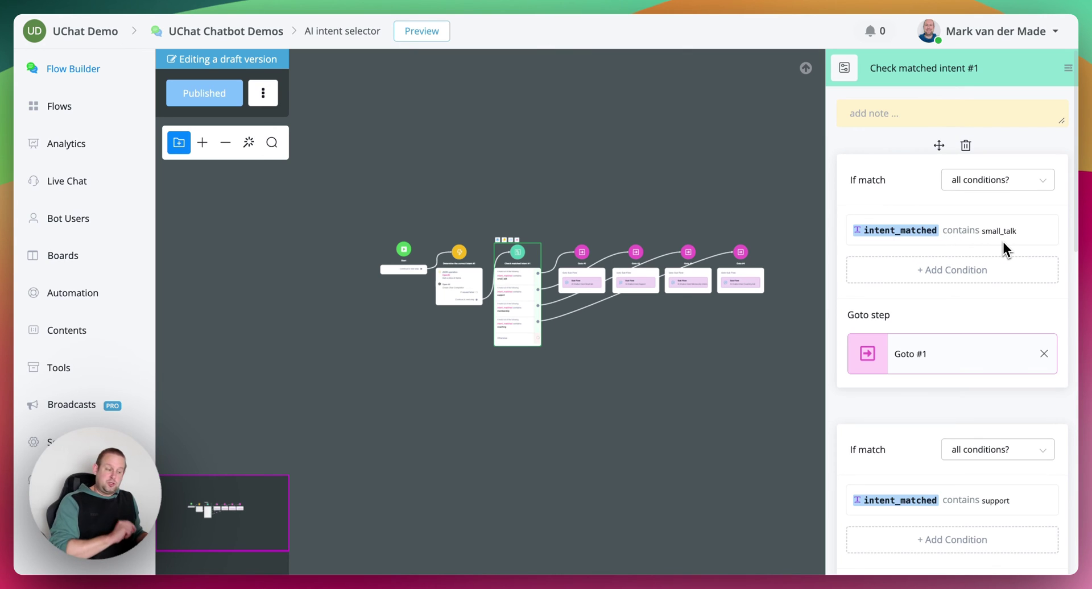
pyautogui.scroll(5, 611, 276)
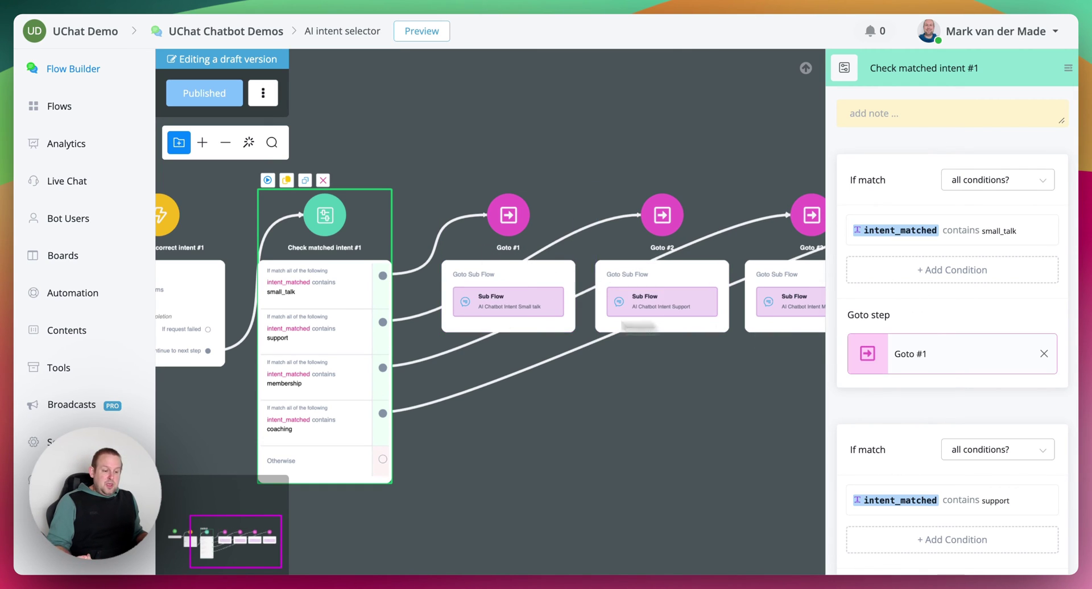
pyautogui.scroll(-2, 920, 416)
pyautogui.scroll(-2, 921, 415)
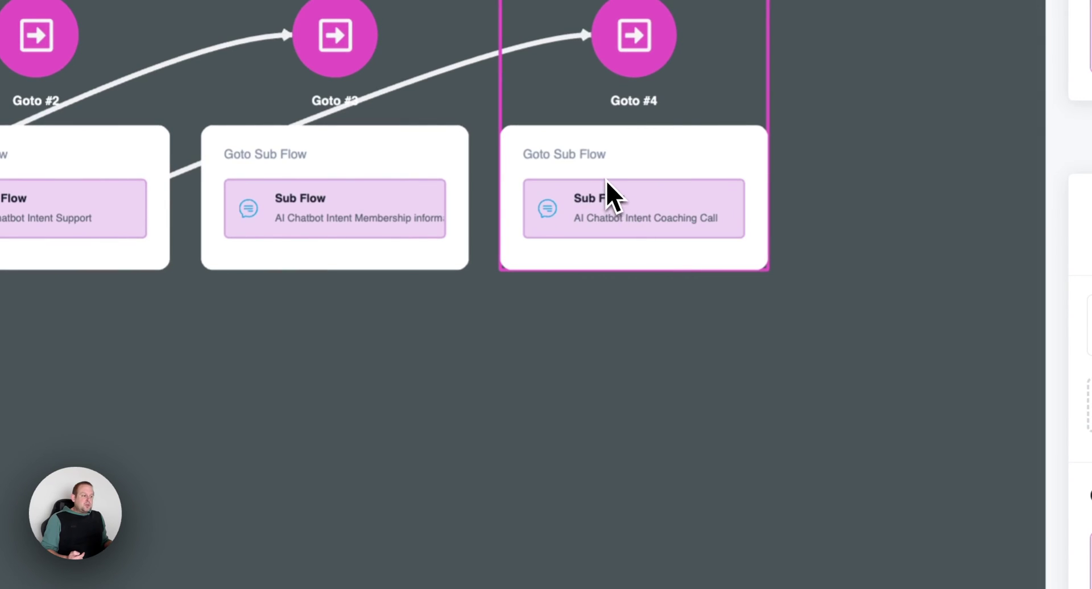
pyautogui.moveTo(321, 406); pyautogui.dragTo(720, 414)
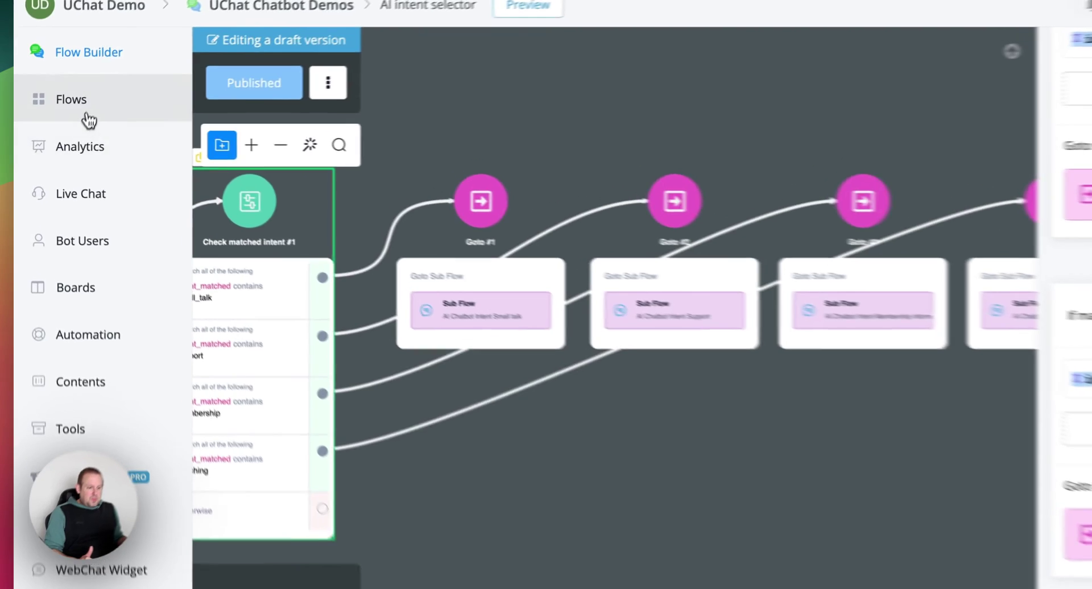
# Step: Look through the AI Chatbot Intent Small talk, Membership information and Support sub flows in the AI Chatbot folder
pyautogui.click(46, 107)
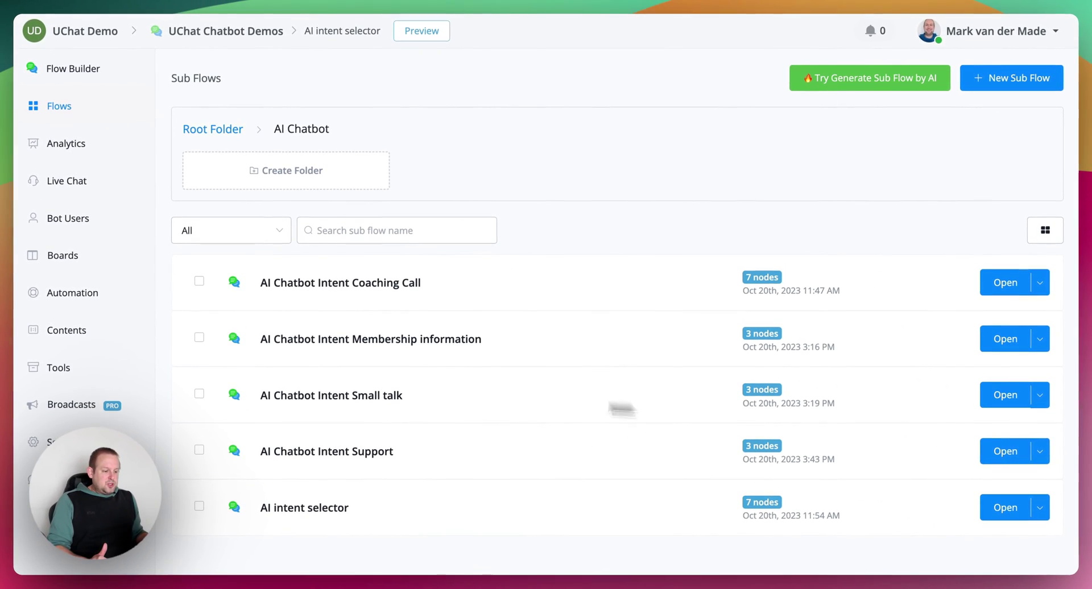
pyautogui.moveTo(251, 401)
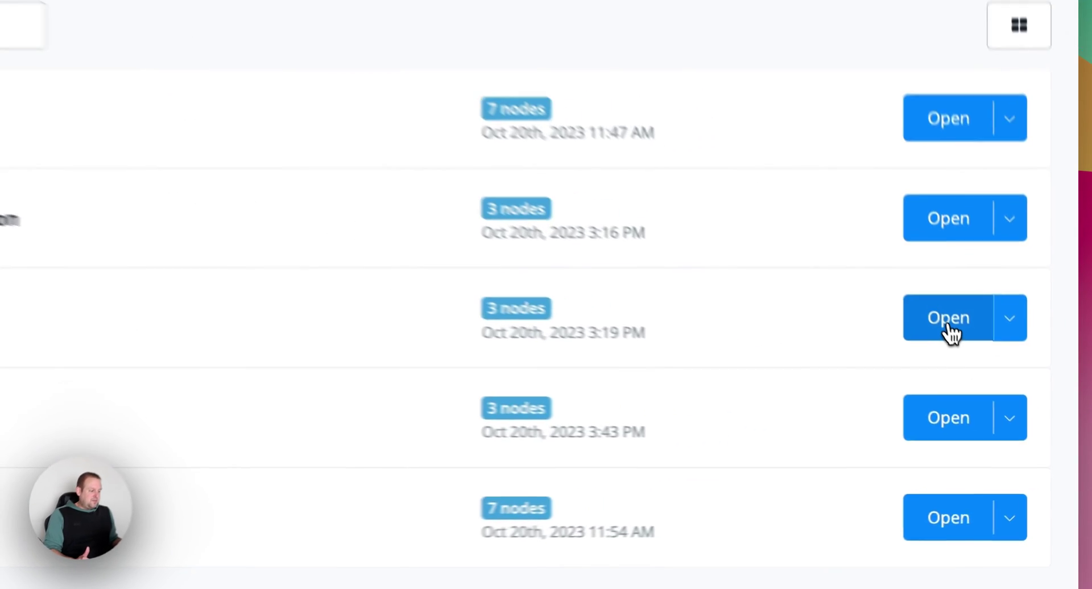
pyautogui.click(1006, 395)
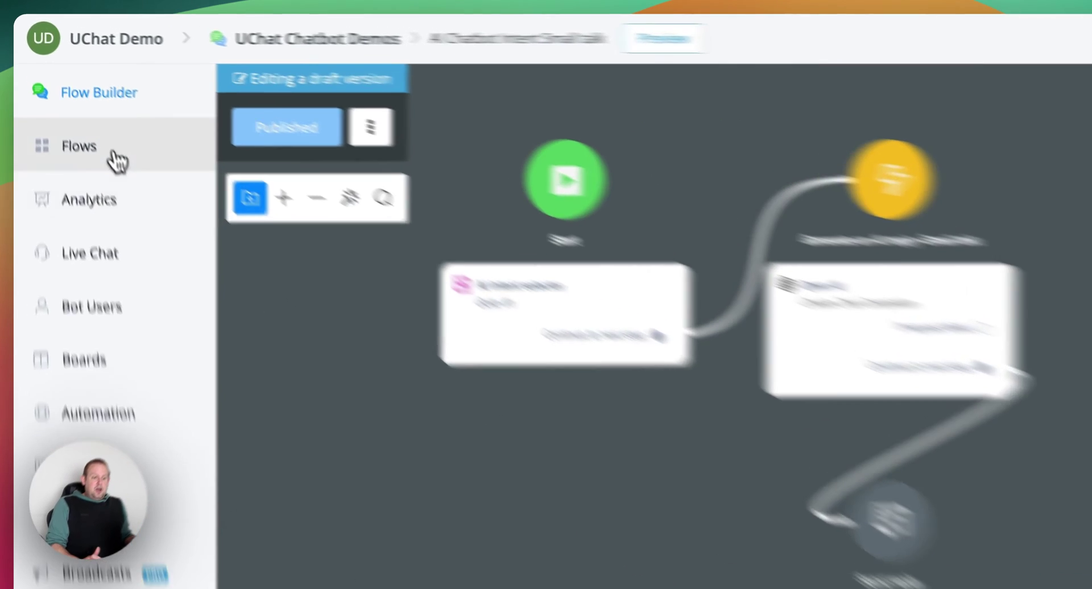
pyautogui.click(80, 106)
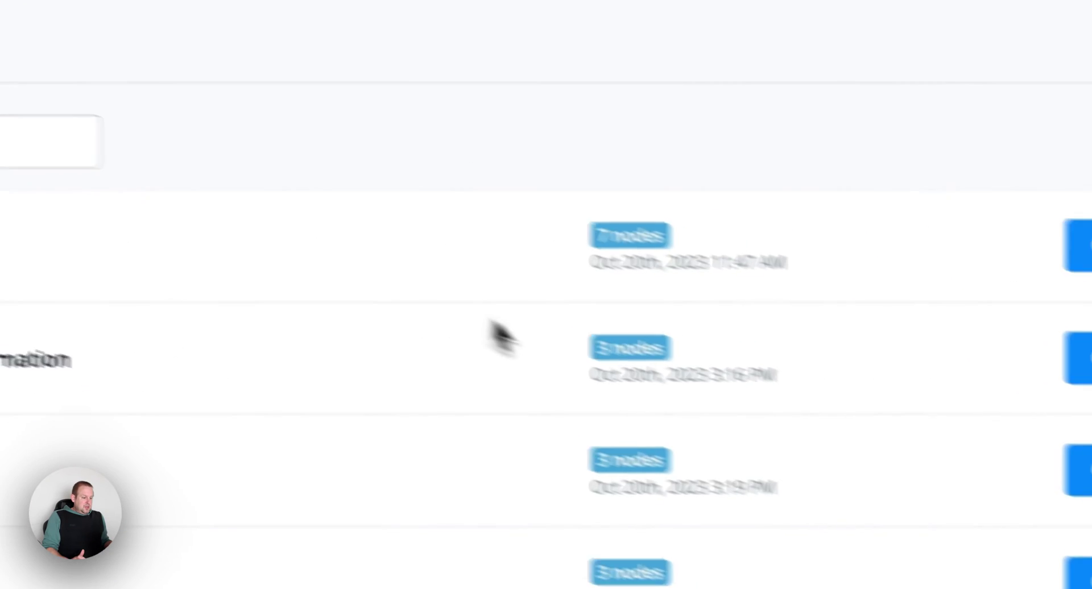
pyautogui.click(1078, 359)
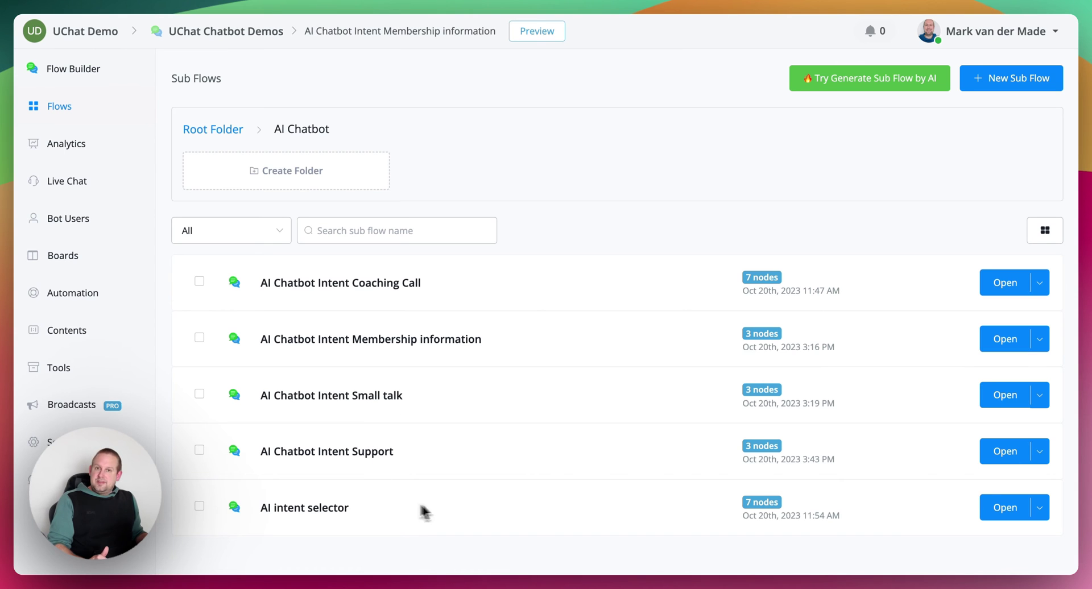
pyautogui.click(1005, 452)
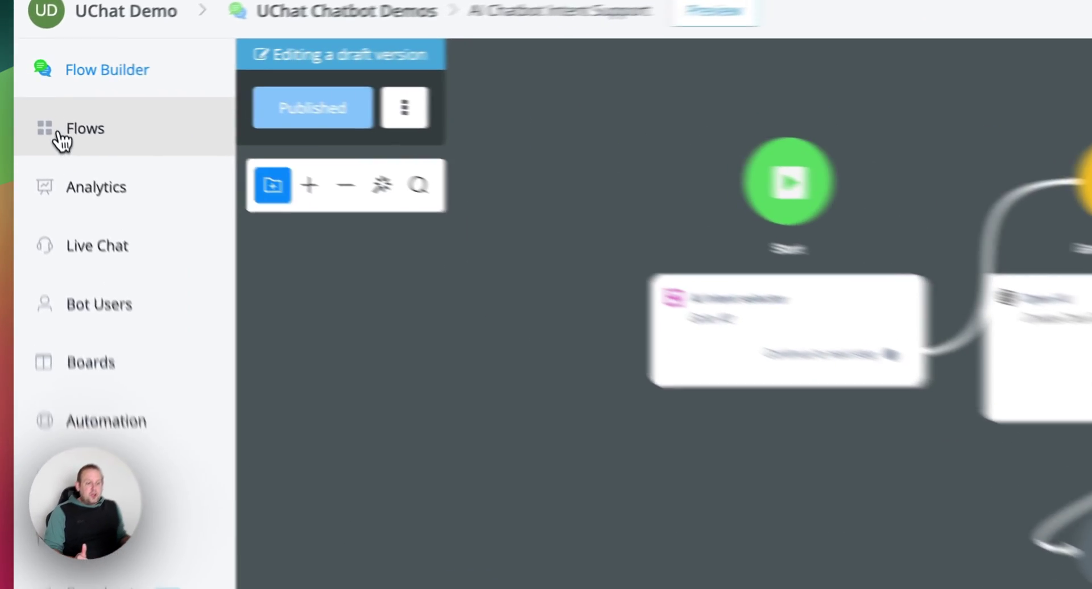
# Step: Open the AI Chatbot Intent Coaching Call sub flow and examine its nodes from Start through Question #1 and Send Message #1
pyautogui.click(46, 109)
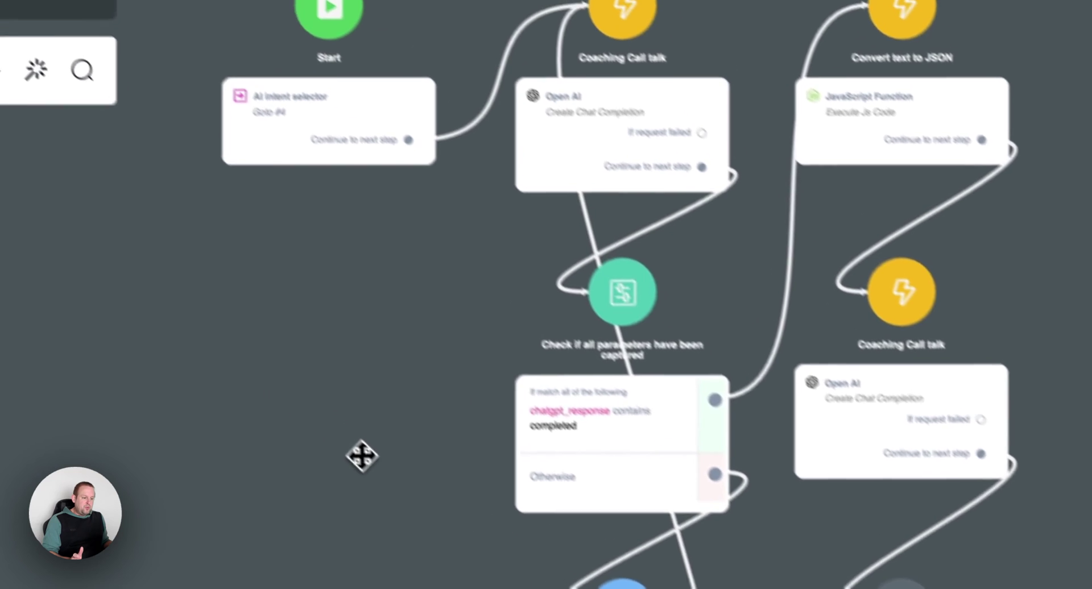
pyautogui.click(595, 57)
pyautogui.scroll(3, 609, 74)
pyautogui.scroll(-3, 609, 74)
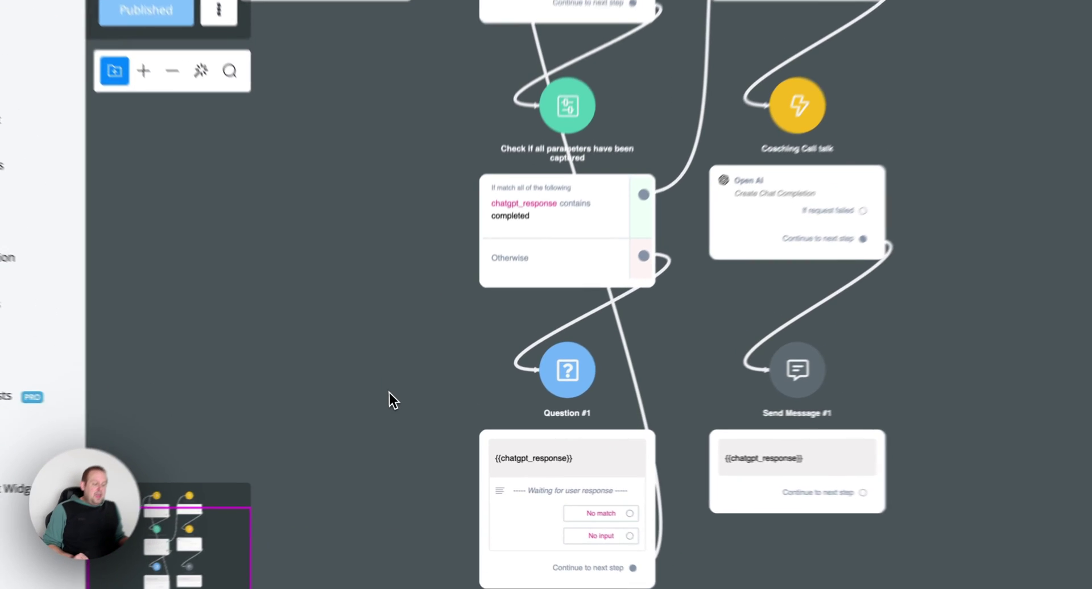
pyautogui.moveTo(401, 408); pyautogui.dragTo(299, 433)
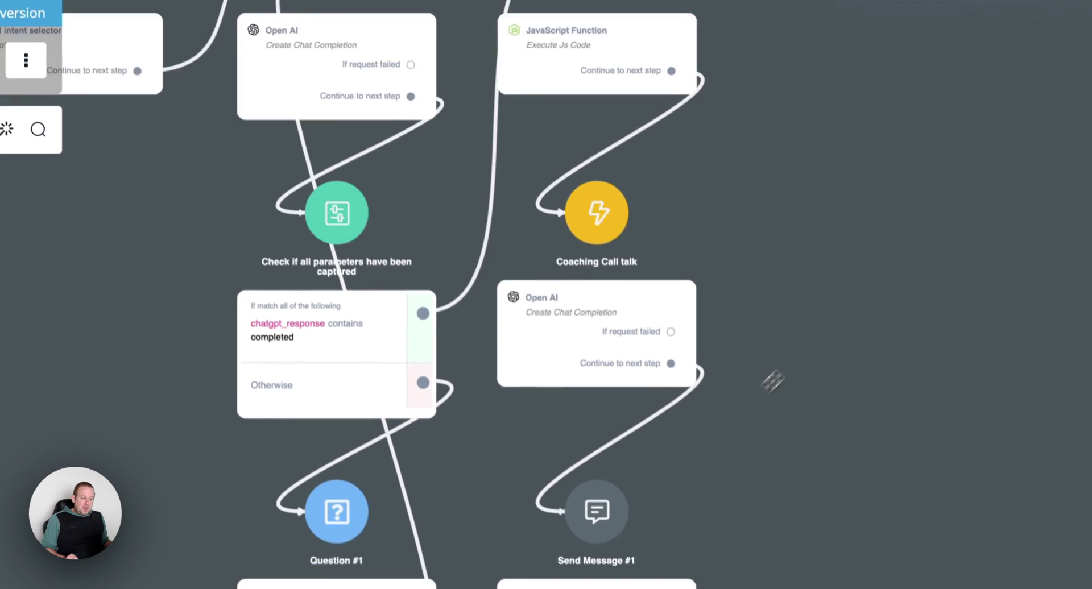
pyautogui.moveTo(773, 381); pyautogui.dragTo(888, 192)
pyautogui.click(407, 386)
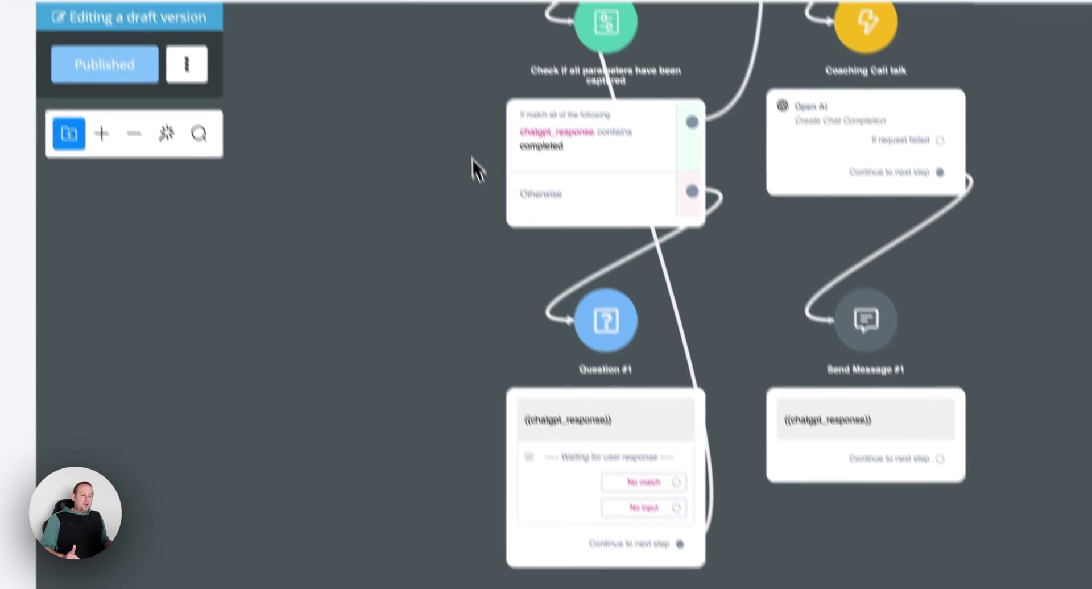
pyautogui.moveTo(441, 94); pyautogui.dragTo(398, 155)
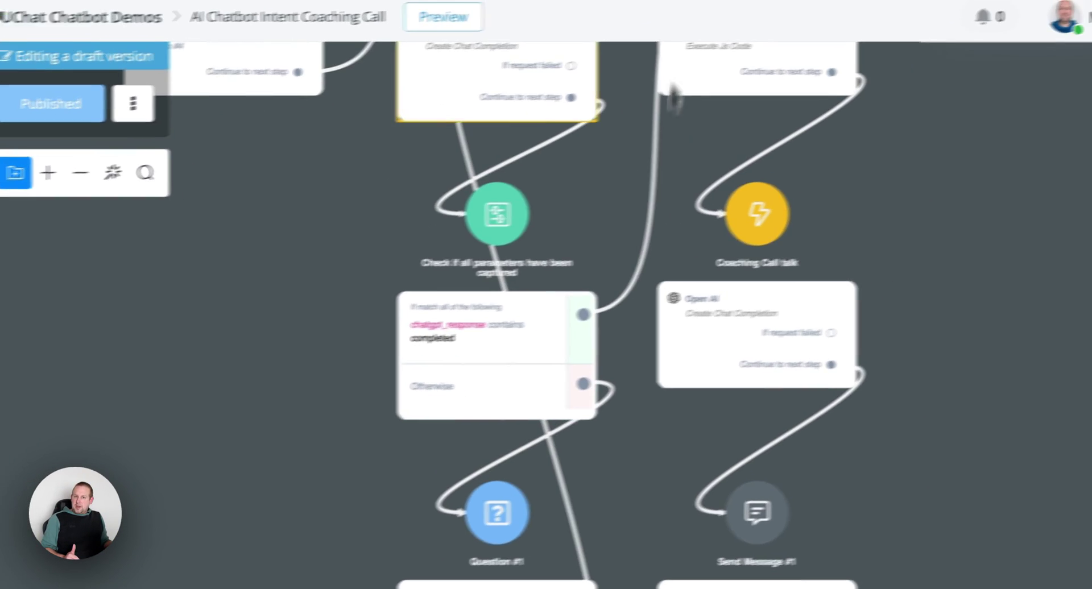
pyautogui.click(520, 196)
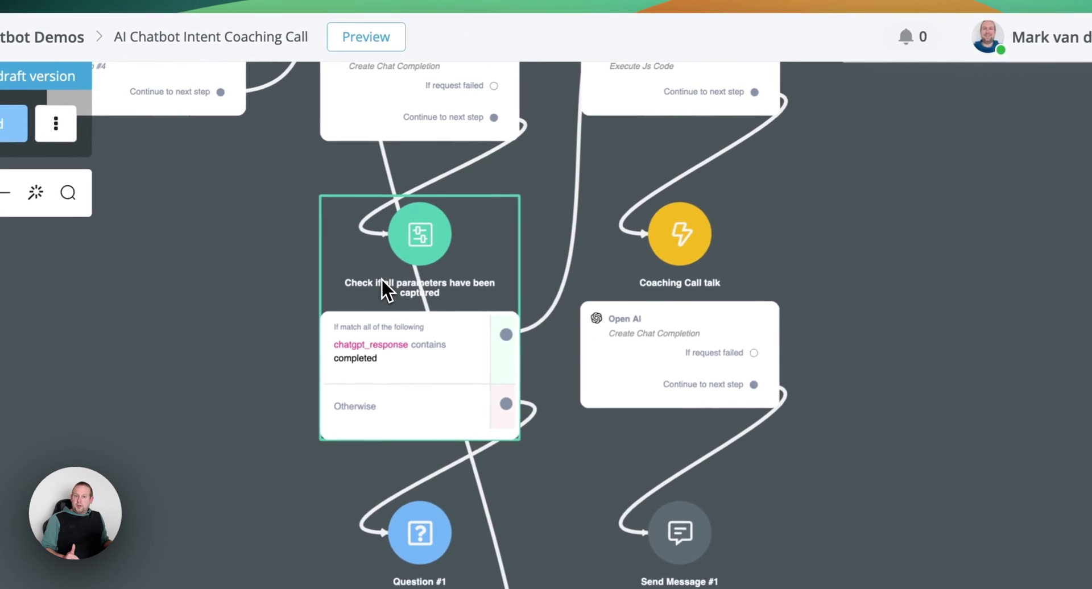
pyautogui.scroll(3, 842, 182)
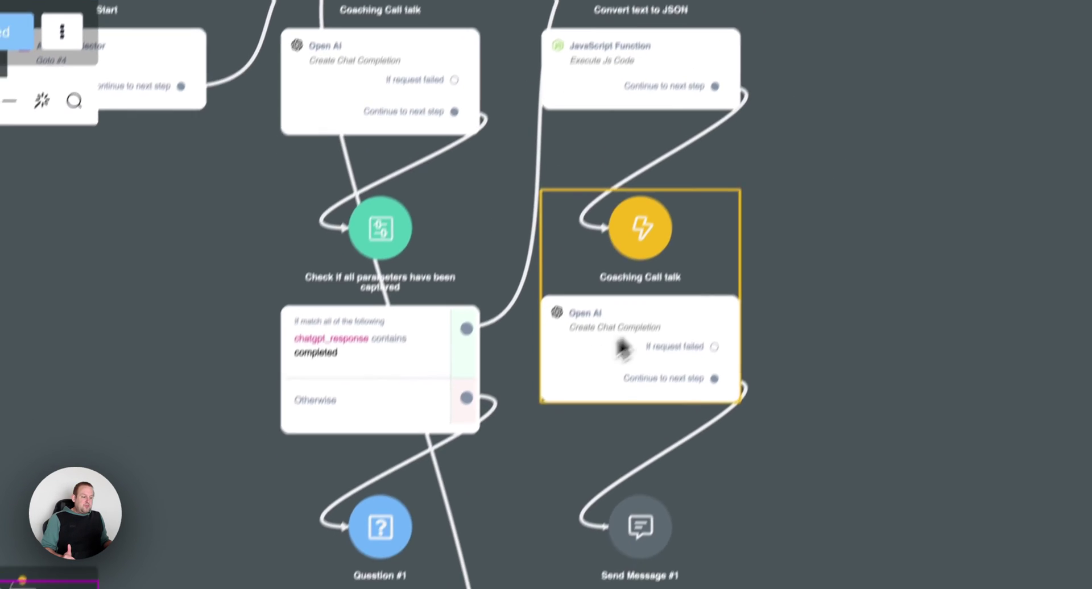
pyautogui.scroll(-5, 629, 344)
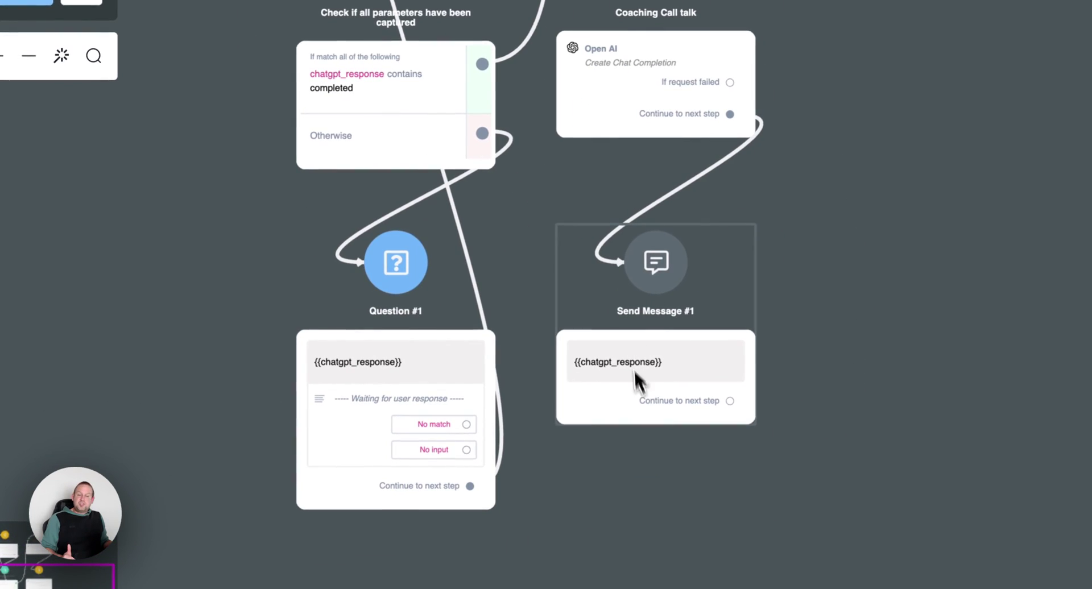
pyautogui.scroll(5, 325, 395)
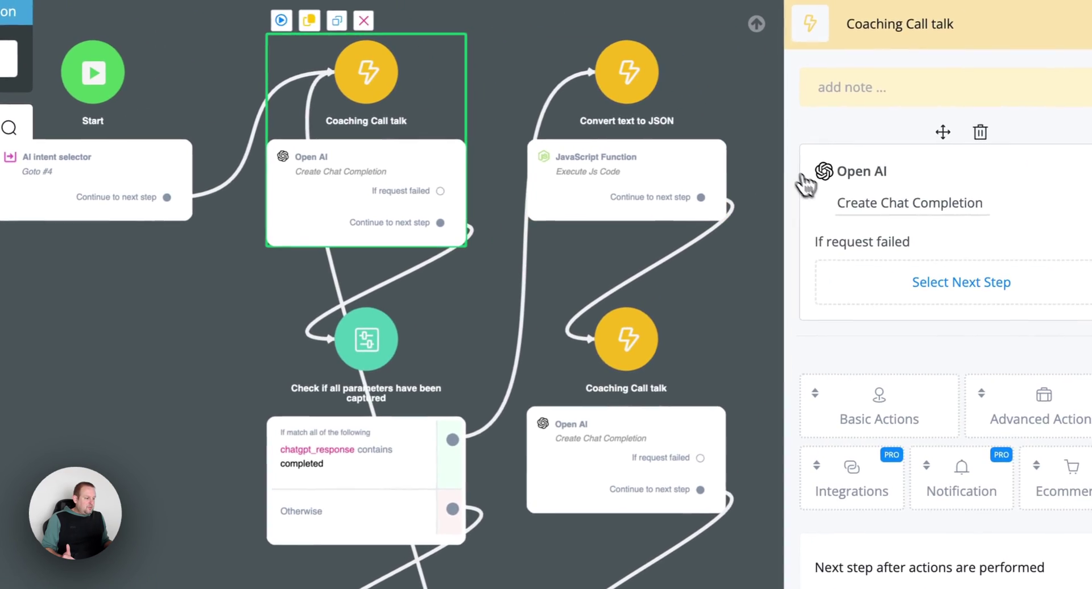
# Step: Open the Open AI action of the first Coaching Call talk node and examine its system message guidelines and JSON output template
pyautogui.click(805, 181)
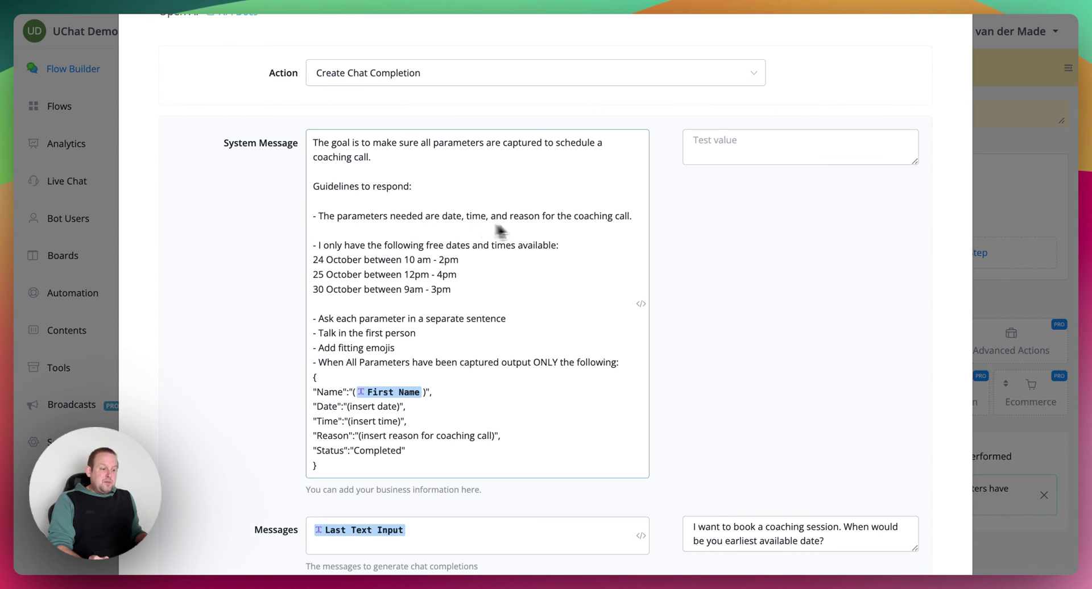
pyautogui.scroll(-2, 579, 250)
pyautogui.scroll(-1, 580, 249)
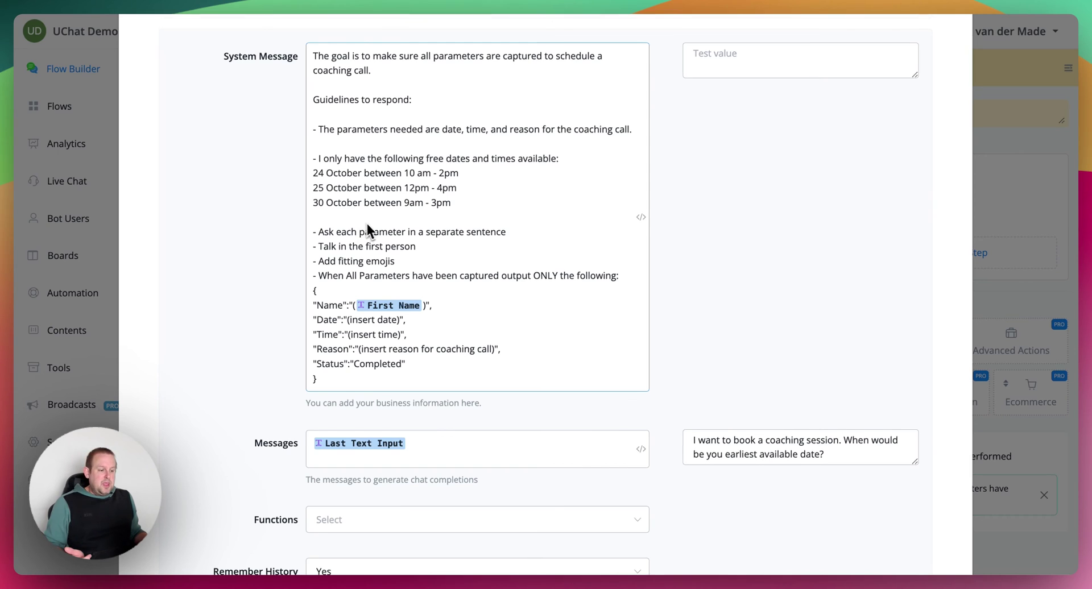
pyautogui.scroll(-2, 364, 222)
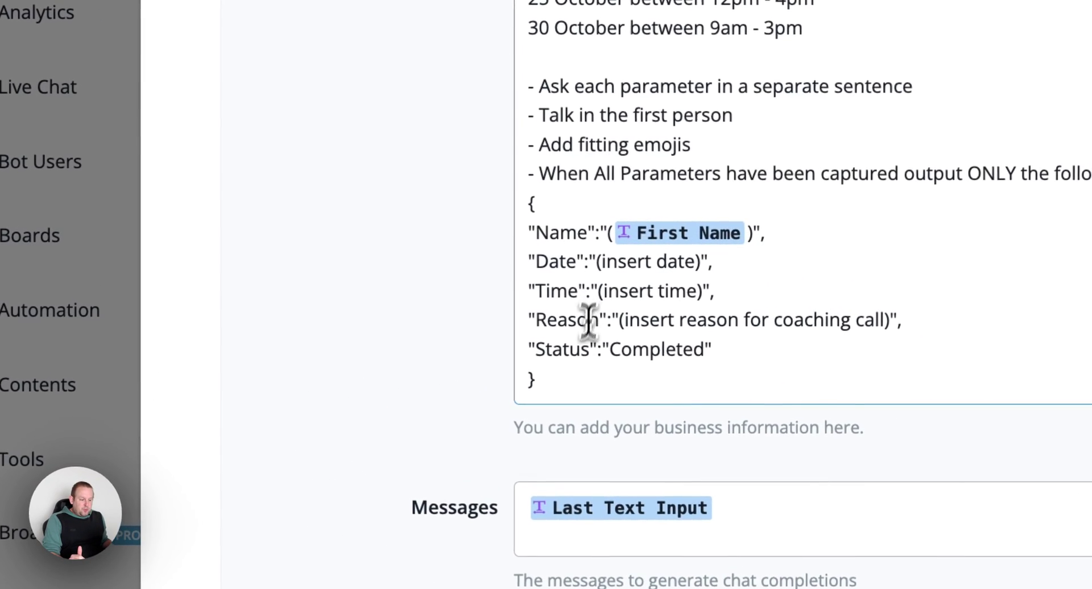
pyautogui.moveTo(537, 380); pyautogui.dragTo(524, 210)
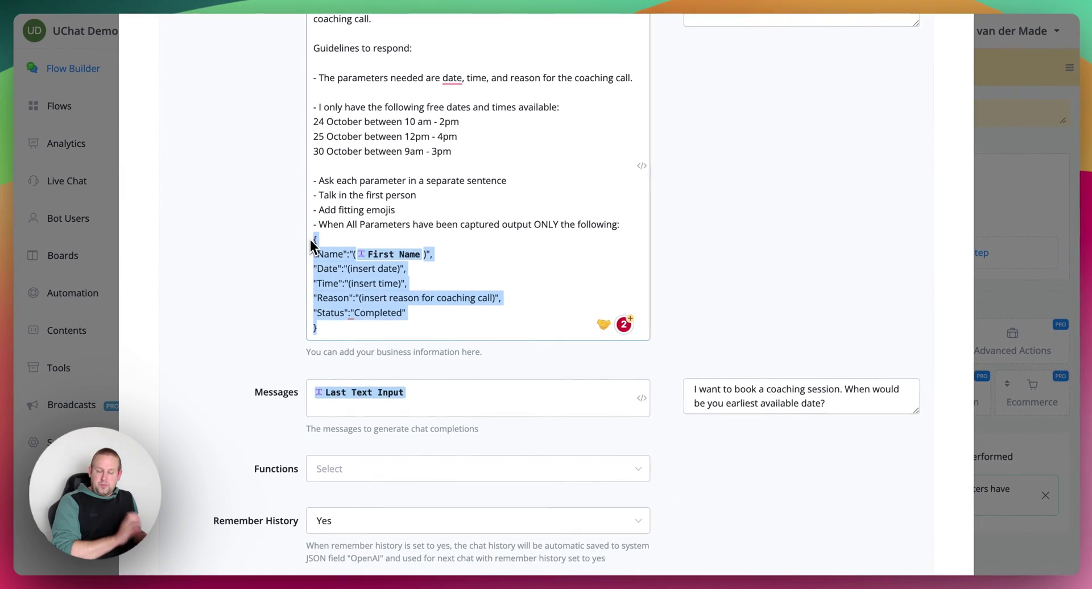
pyautogui.click(341, 258)
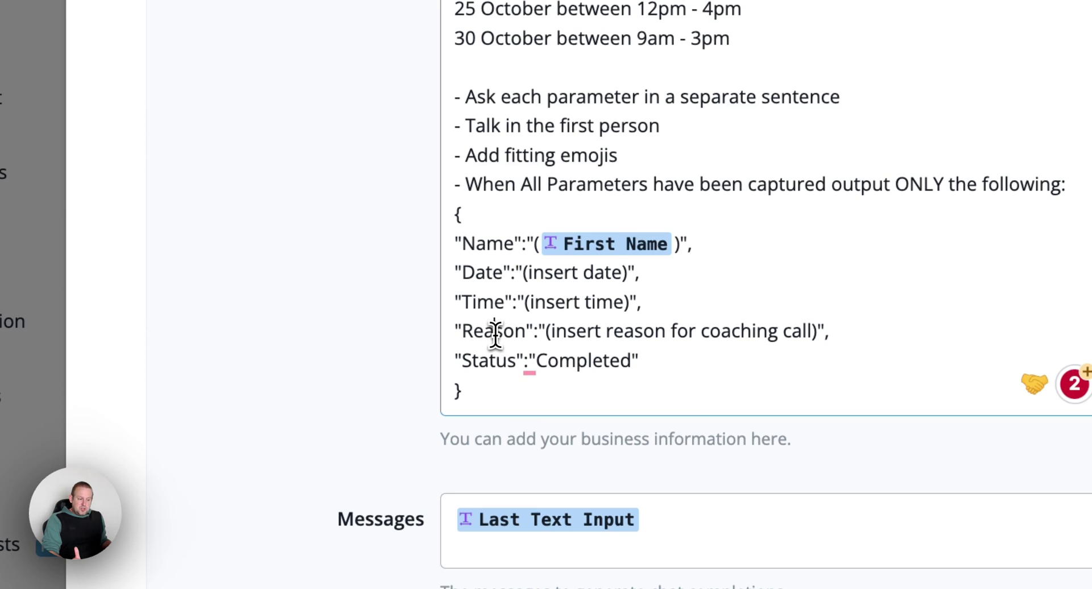
pyautogui.click(487, 362)
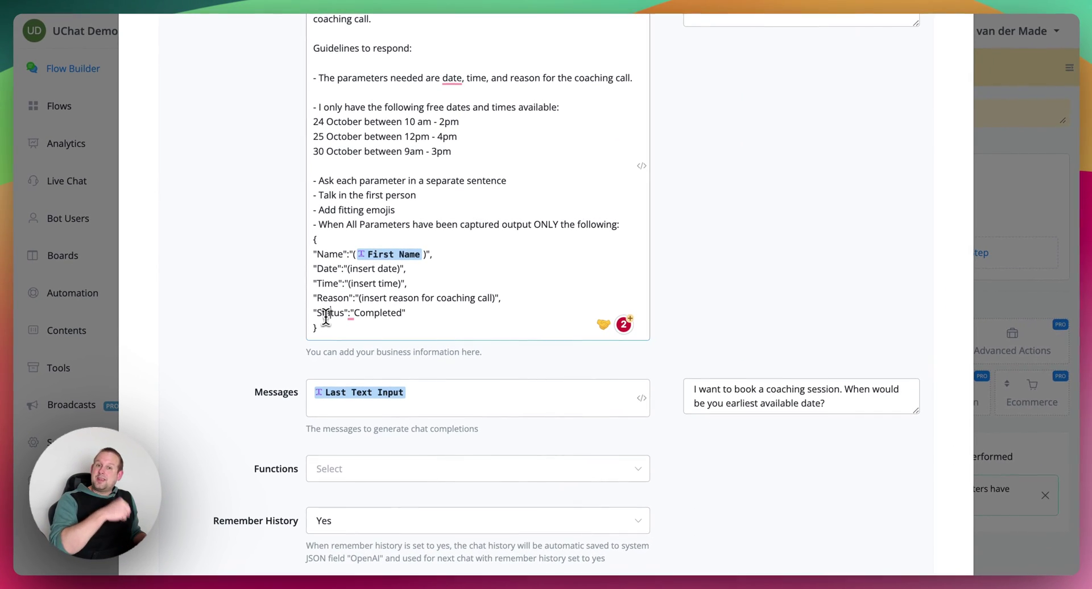
# Step: Examine the Coaching Call talk action's messages, functions, history, model, token and temperature settings, and close it without saving
pyautogui.scroll(-5, 420, 317)
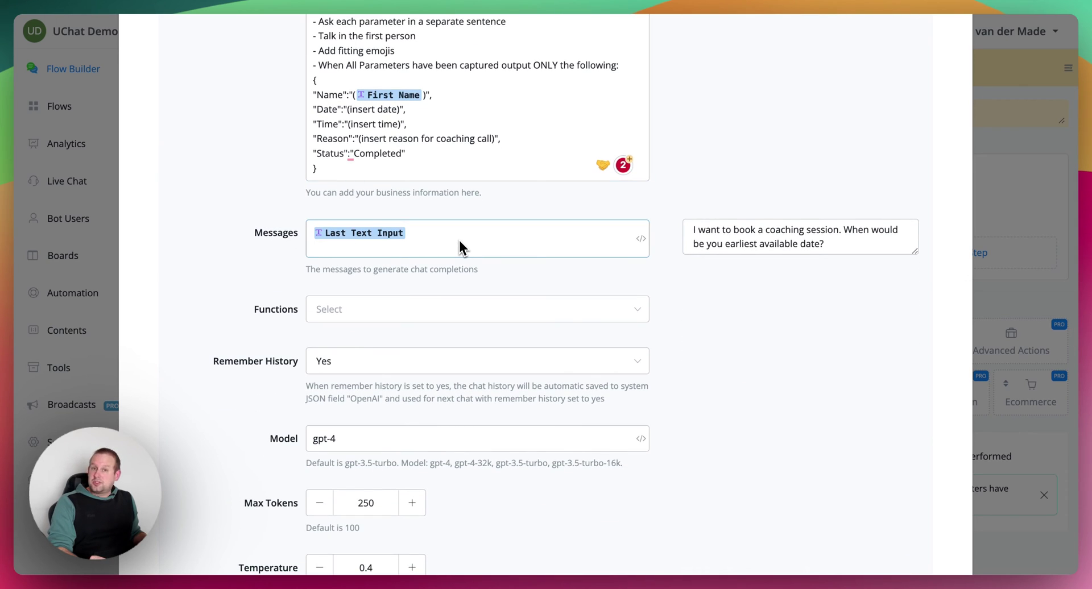
pyautogui.scroll(-4, 458, 239)
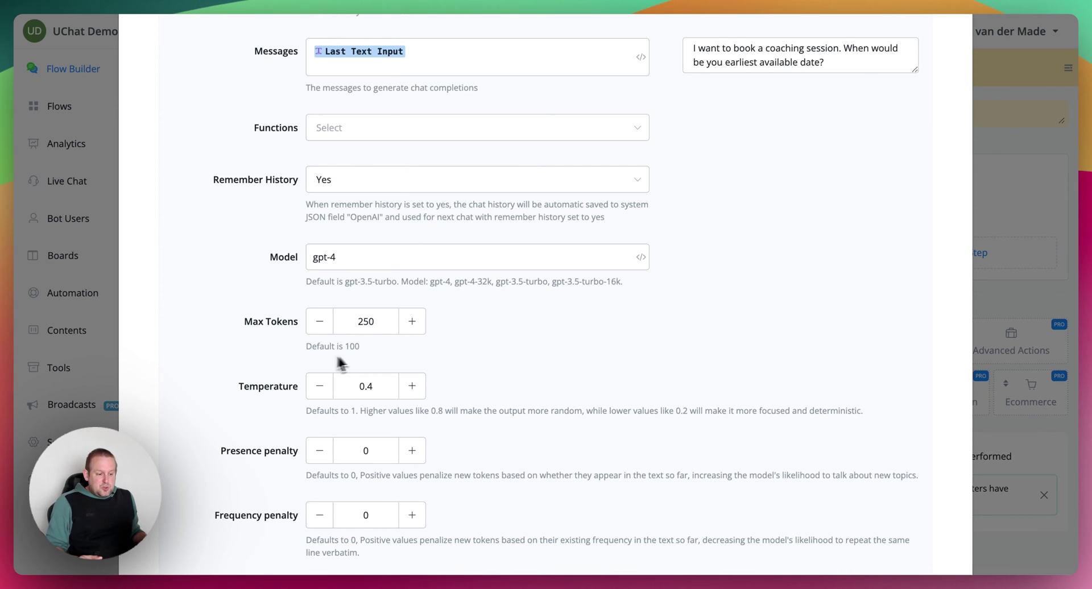
pyautogui.scroll(-1, 324, 330)
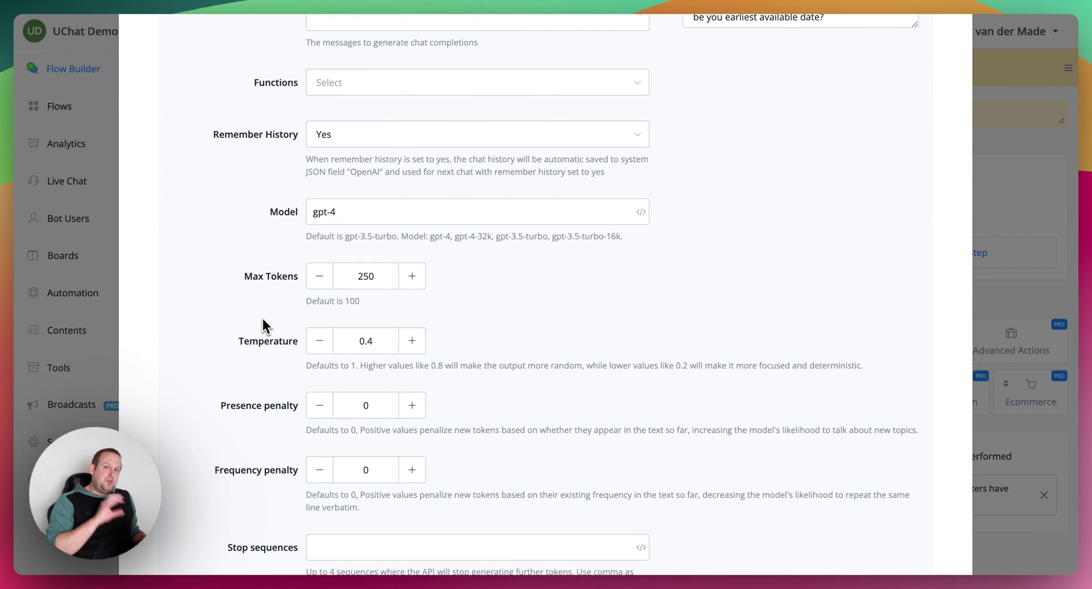
pyautogui.scroll(-4, 263, 322)
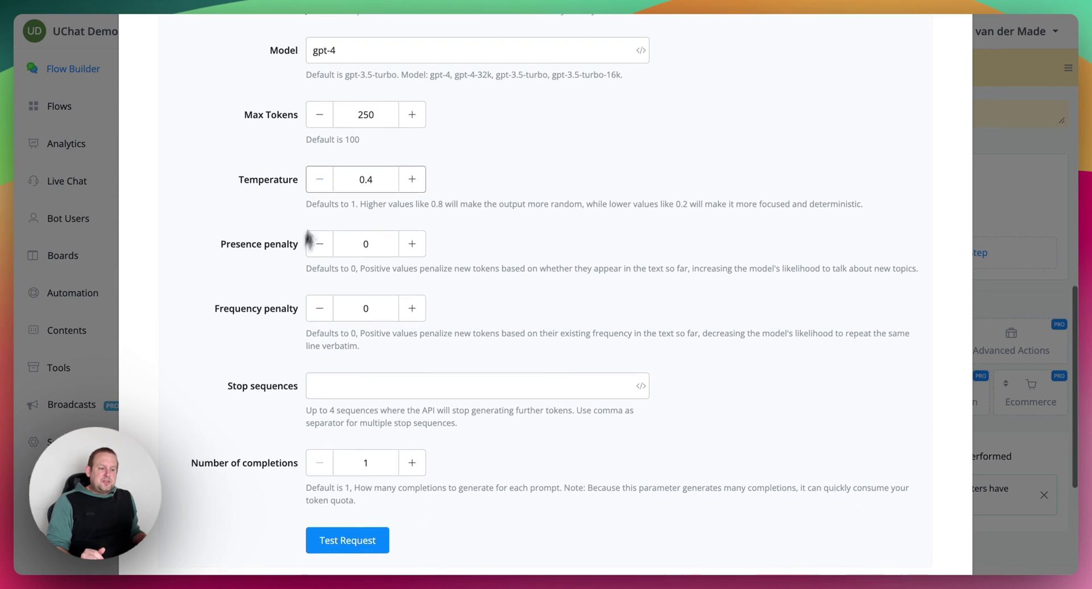
pyautogui.scroll(7, 236, 208)
pyautogui.scroll(5, 234, 204)
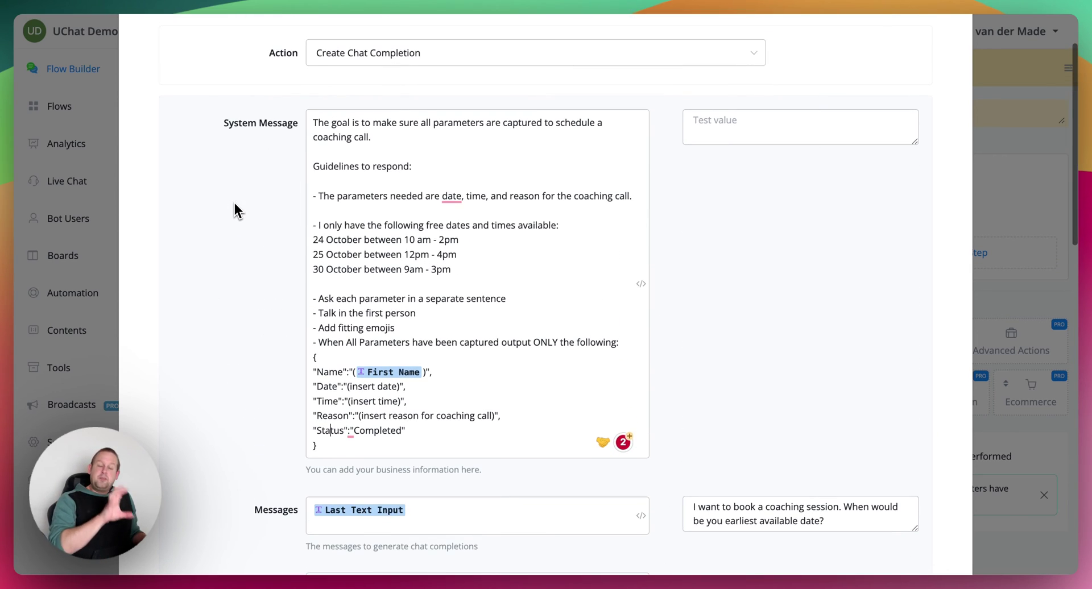
pyautogui.scroll(-10, 235, 203)
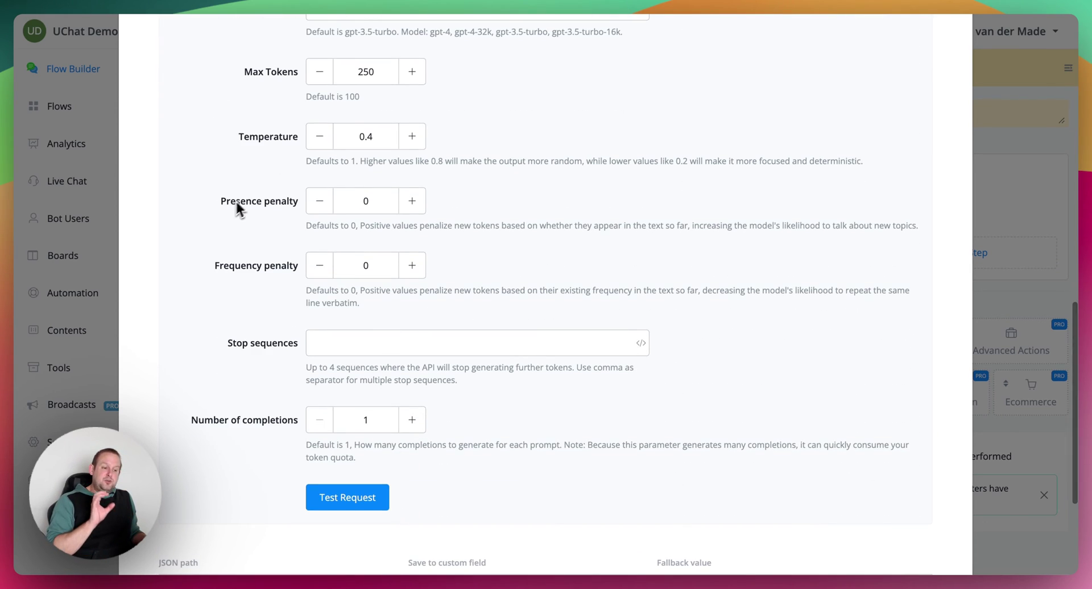
pyautogui.scroll(-1, 455, 137)
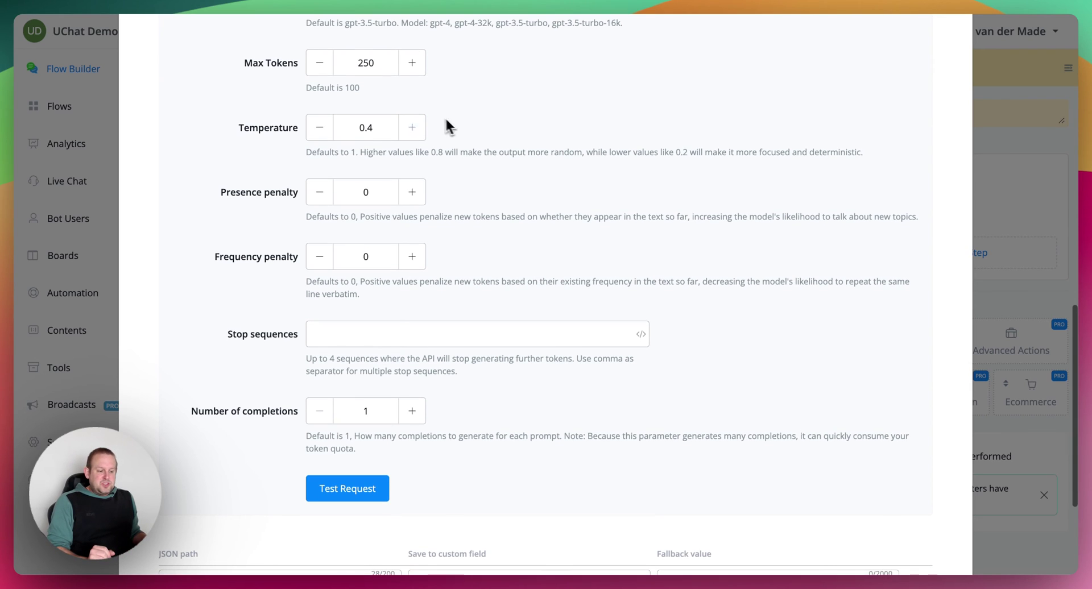
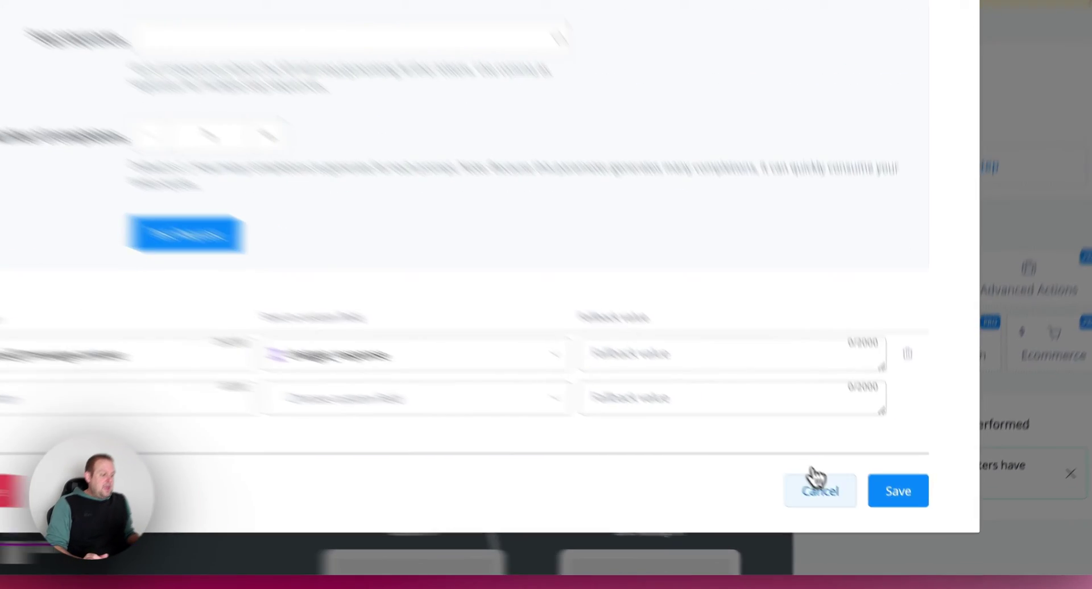
pyautogui.click(820, 491)
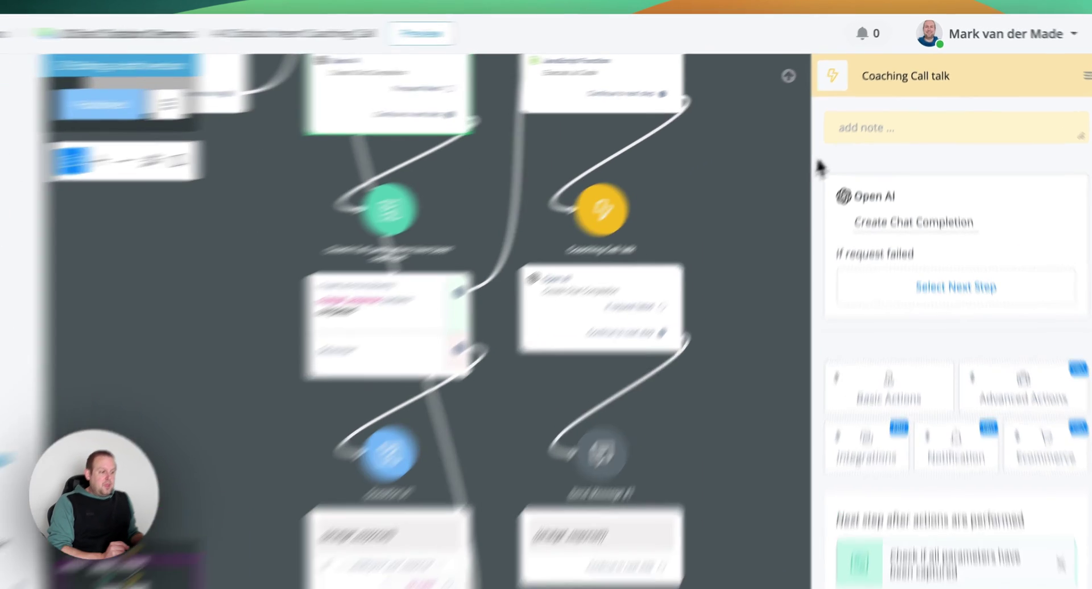
# Step: Open the JavaScript function of the Convert text to JSON node and examine its code and the mapping to coaching_call_details
pyautogui.moveTo(778, 138); pyautogui.dragTo(717, 203)
pyautogui.click(289, 205)
pyautogui.click(808, 378)
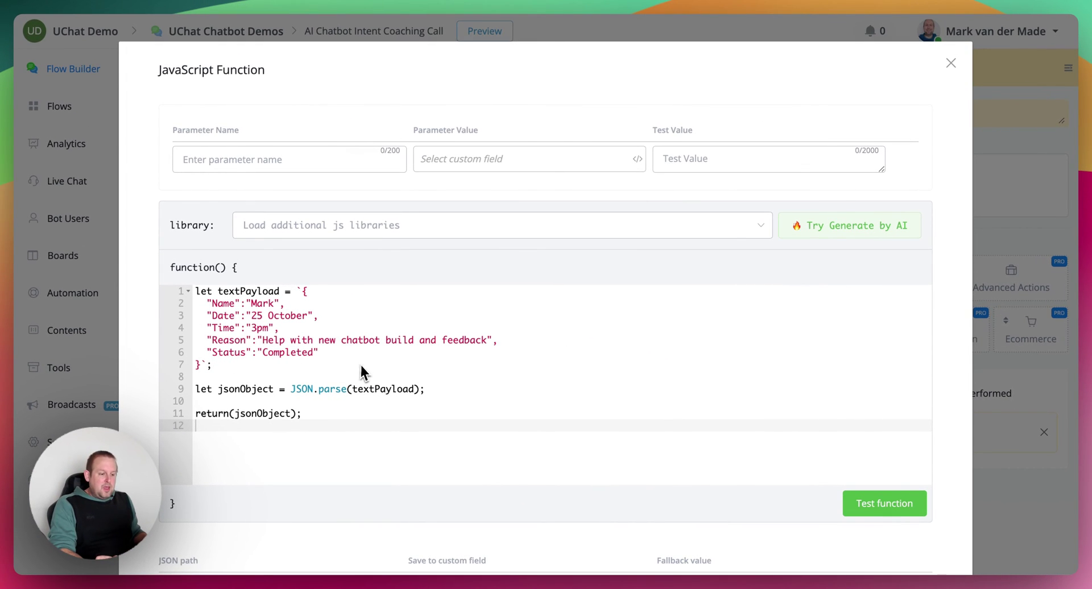
pyautogui.scroll(-3, 236, 410)
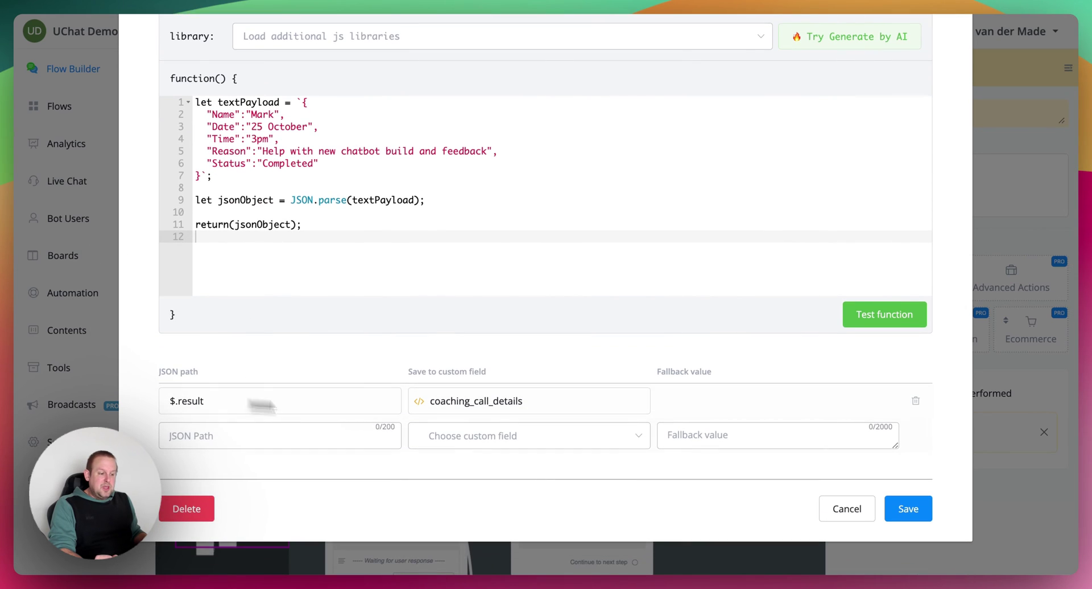
pyautogui.scroll(1, 310, 223)
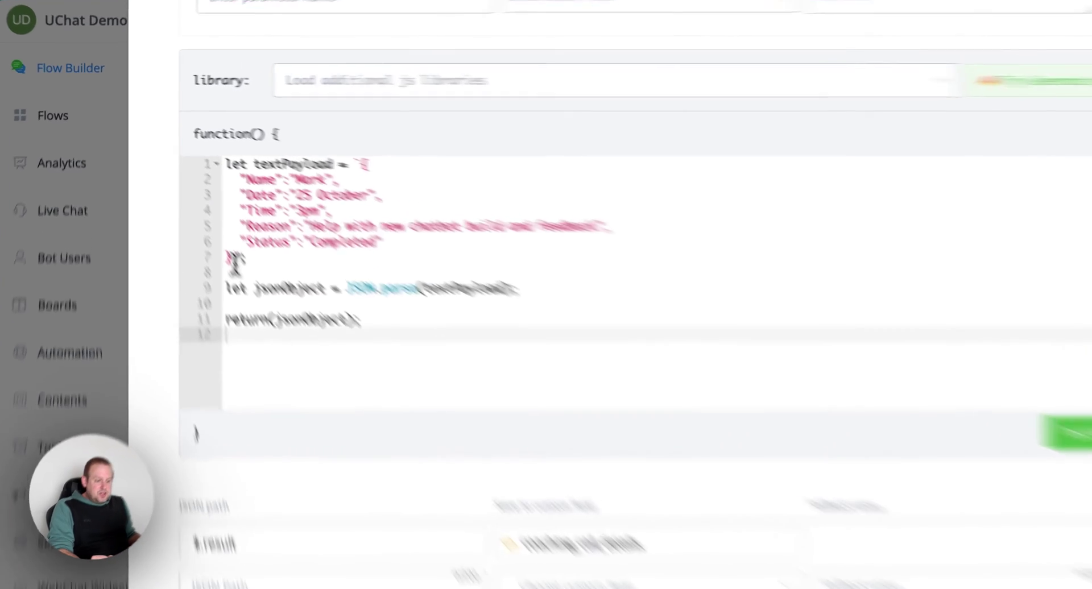
# Step: Copy the sample JSON object from the textPayload code into the function parameter's test value
pyautogui.moveTo(202, 219); pyautogui.dragTo(238, 163)
pyautogui.moveTo(393, 247); pyautogui.dragTo(518, 216)
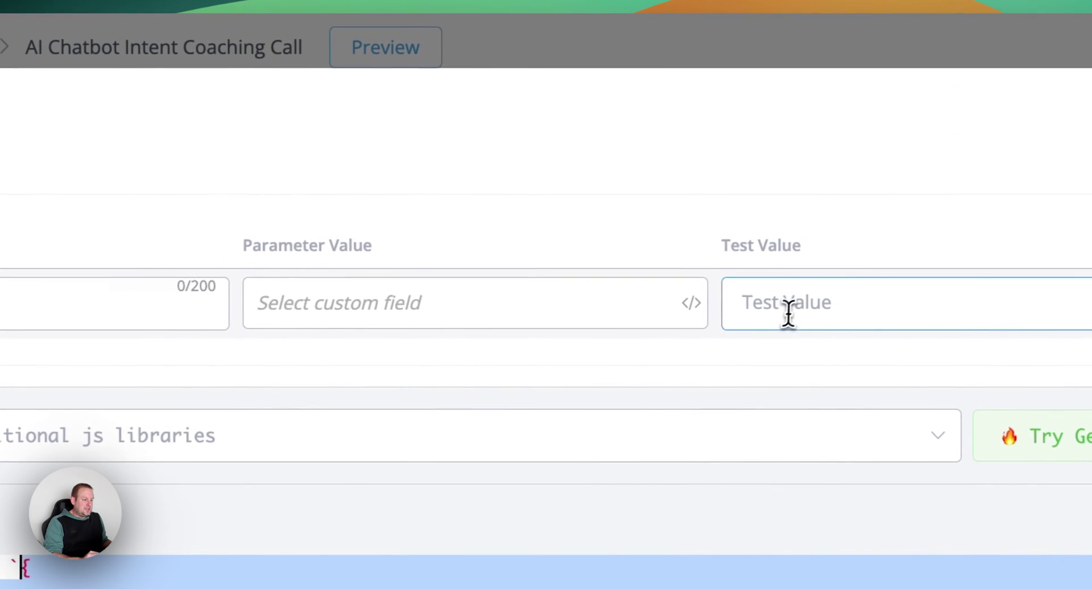
pyautogui.write('{   "Name":"Mark",   "Date":"25 October",   "Time":"3pm",   "Reason":"Help with new chatbot build and feedback",   "Status":"Completed" }')
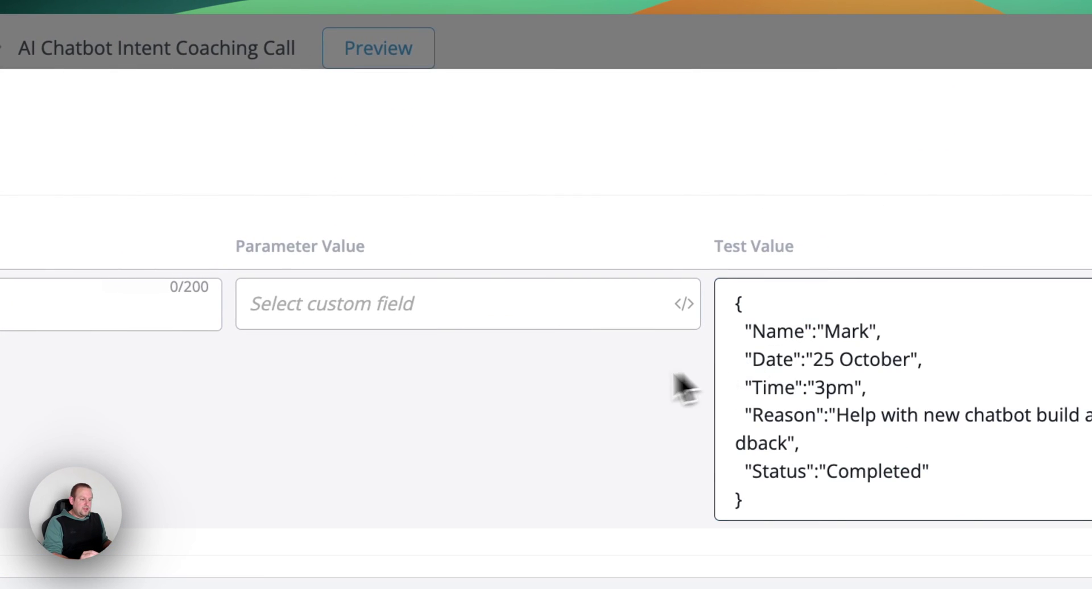
# Step: Set the parameter's value to the chatgpt_response custom field and name the parameter appointmentDetails
pyautogui.scroll(-3, 569, 393)
pyautogui.click(379, 140)
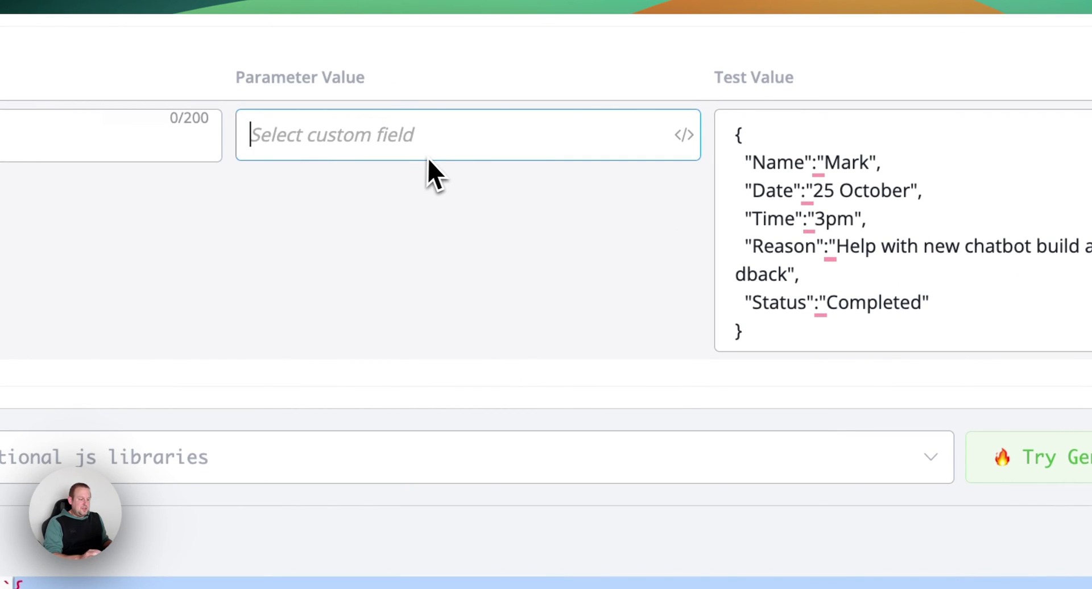
pyautogui.write('{{chat')
pyautogui.click(468, 137)
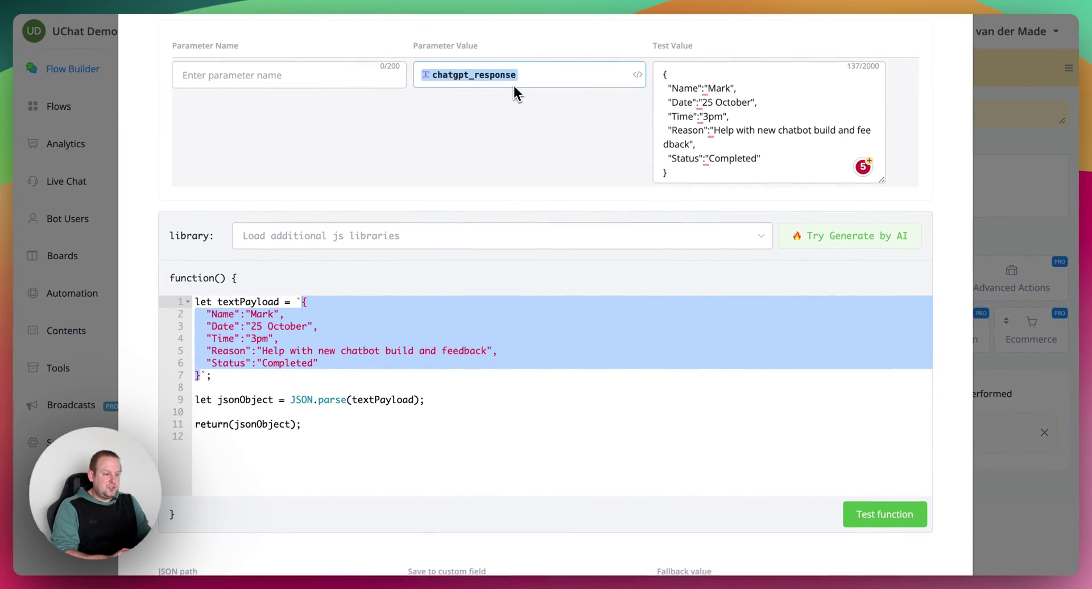
pyautogui.click(109, 105)
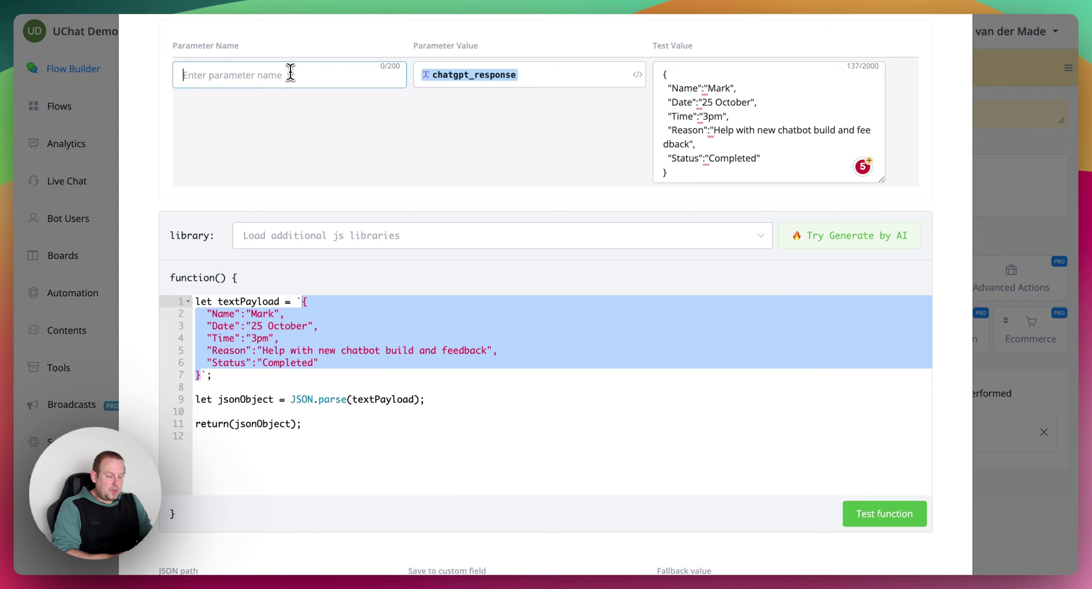
pyautogui.write('appoi')
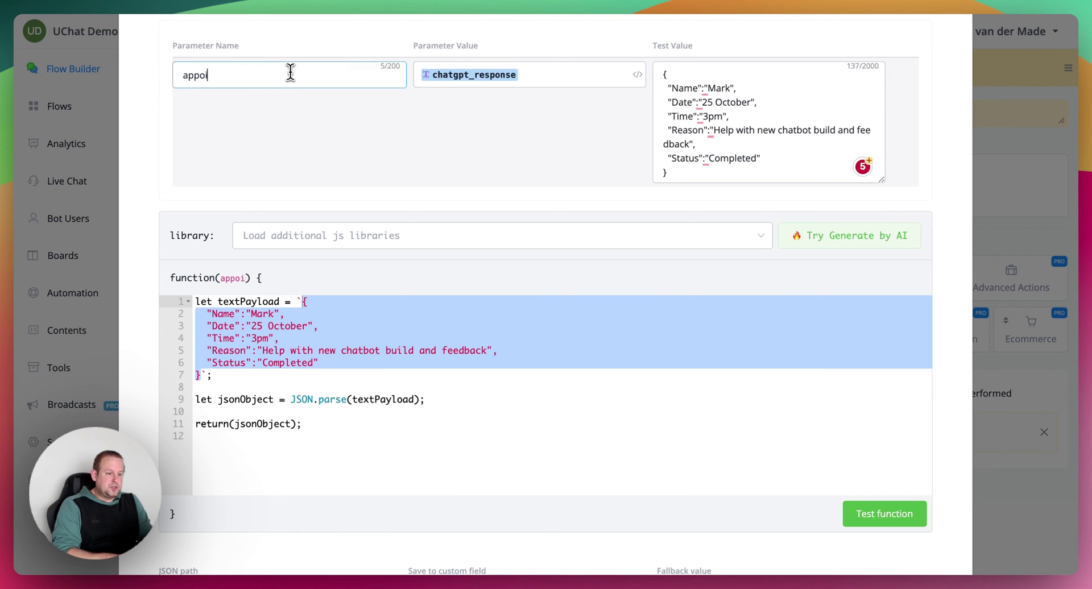
pyautogui.write('ntmentDetails')
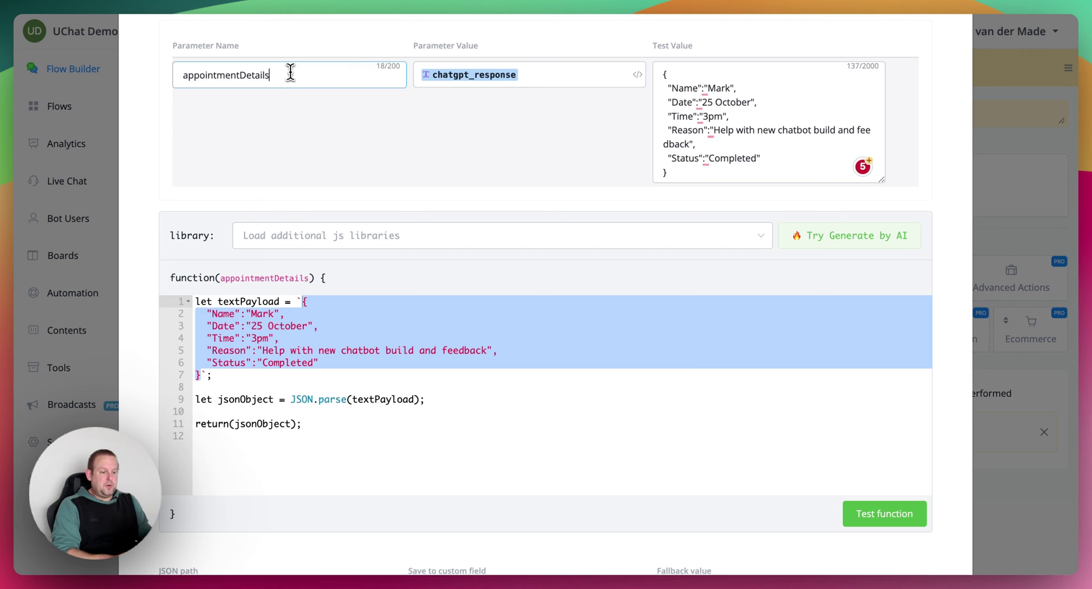
# Step: Replace the hard-coded JSON text assigned to textPayload with the appointmentDetails parameter
pyautogui.moveTo(291, 79); pyautogui.dragTo(182, 76)
pyautogui.press('super+c')
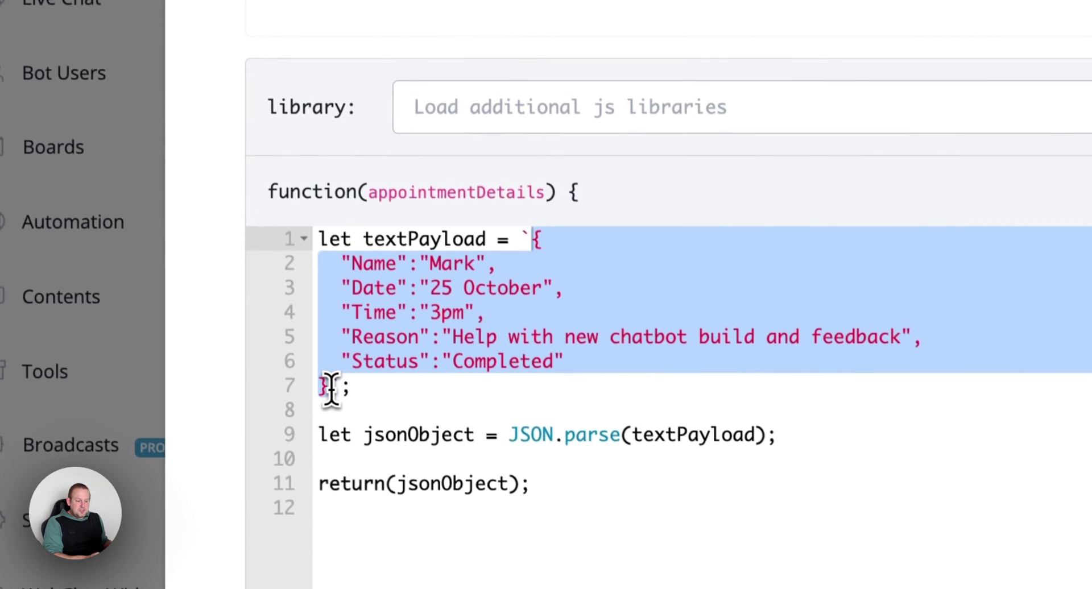
pyautogui.scroll(2, 330, 390)
pyautogui.moveTo(339, 388); pyautogui.dragTo(523, 307)
pyautogui.press('BackSpace')
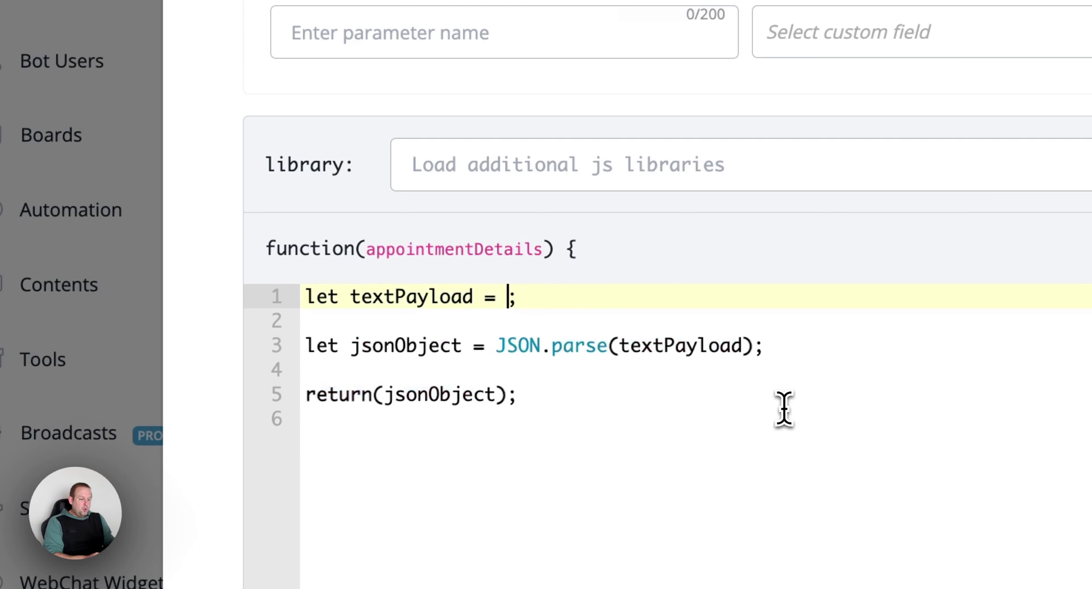
pyautogui.press('super+v')
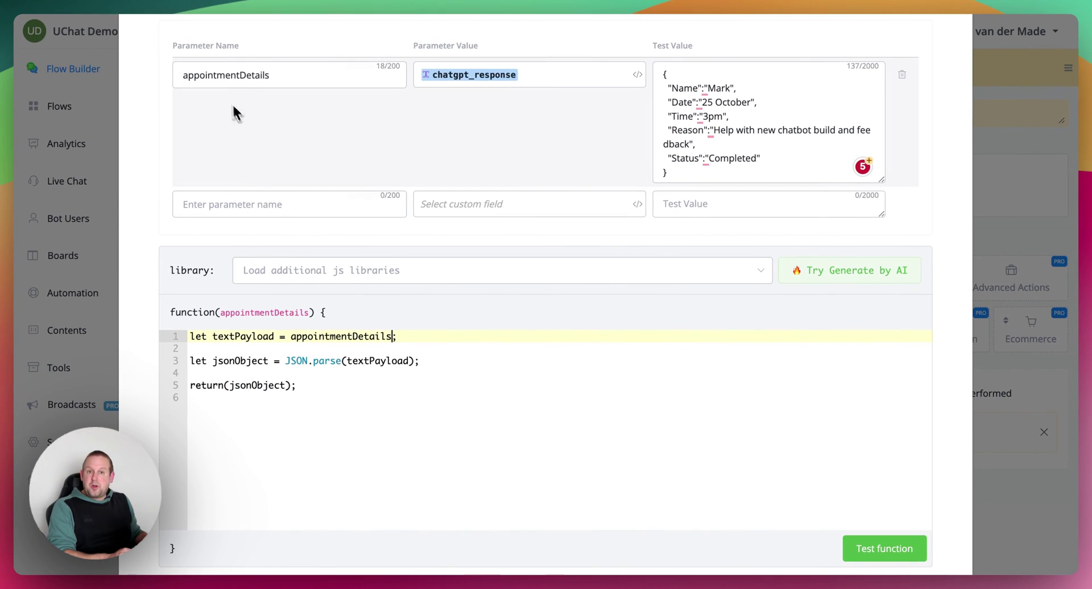
# Step: Test the JavaScript function with the sample appointment data
pyautogui.scroll(-2, 690, 386)
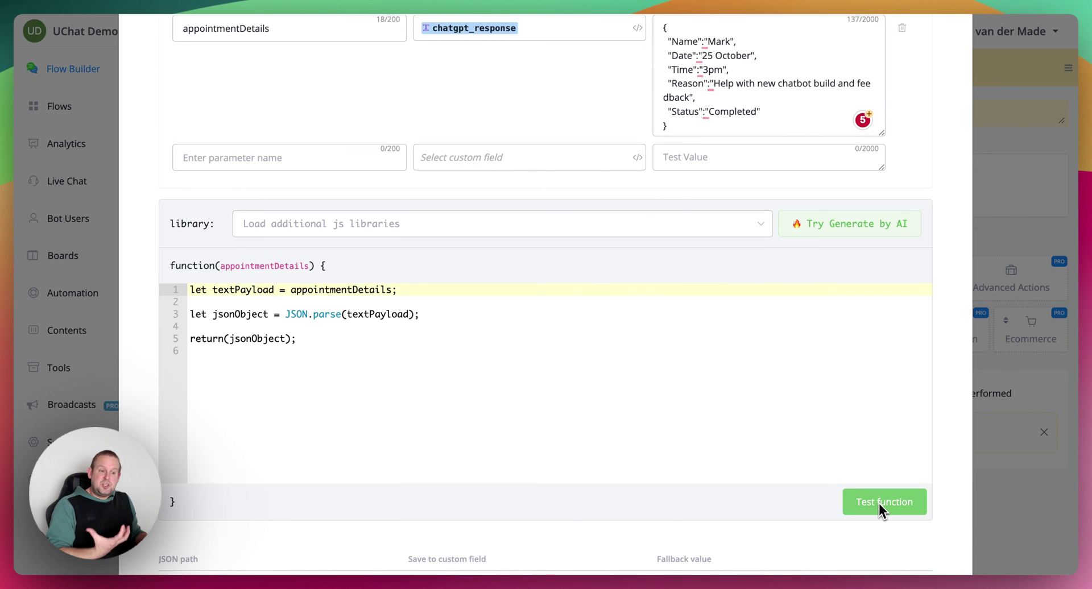
pyautogui.scroll(1, 821, 285)
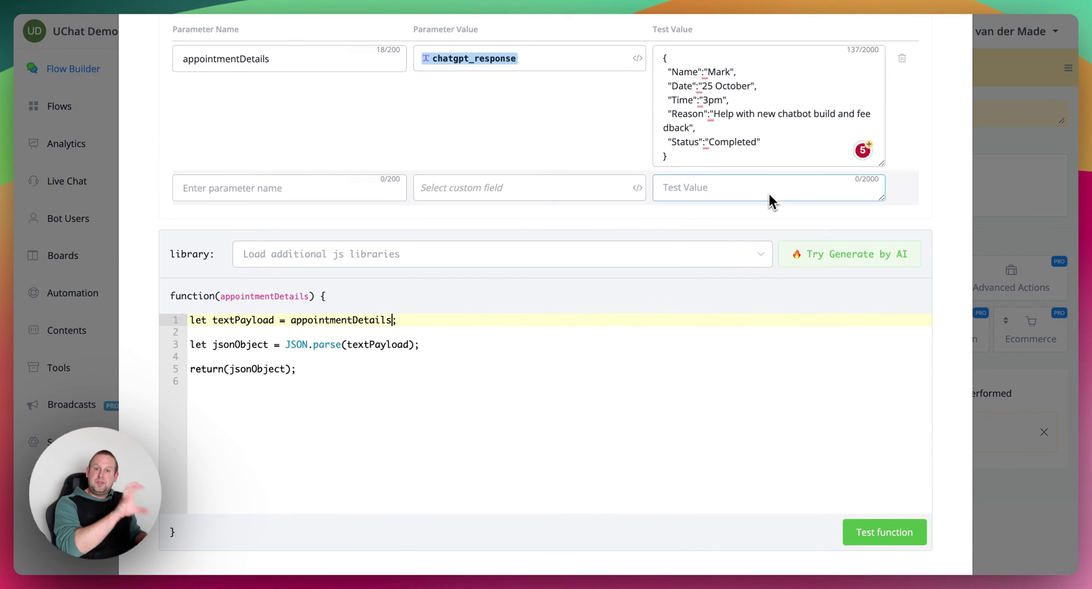
pyautogui.scroll(-5, 751, 178)
pyautogui.click(891, 388)
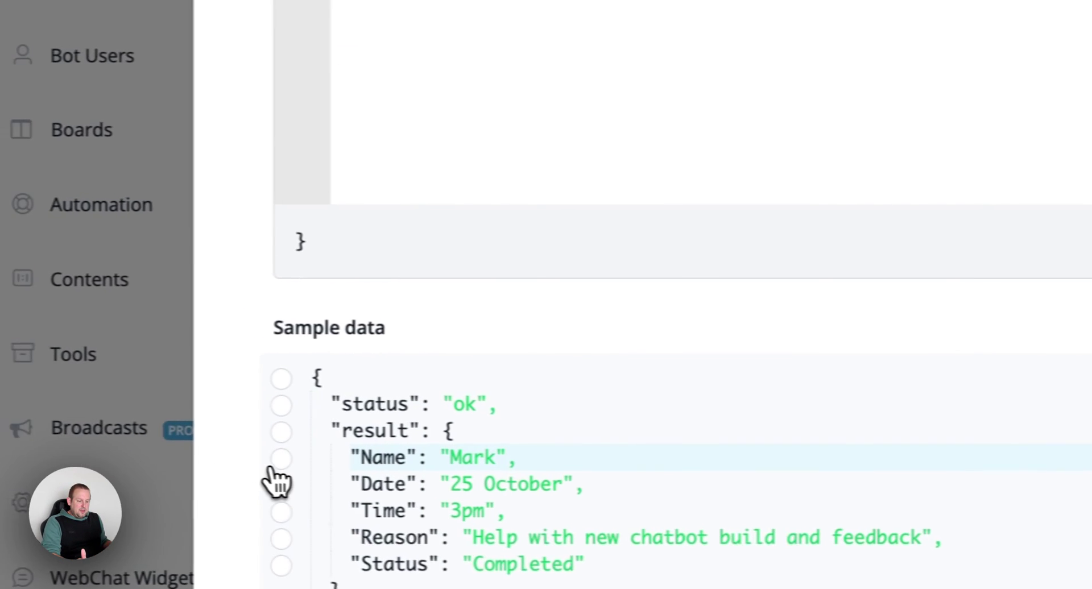
# Step: Pick the Name value and the whole result object in the sample data to check their JSON paths, and save the function
pyautogui.click(311, 462)
pyautogui.scroll(-5, 678, 264)
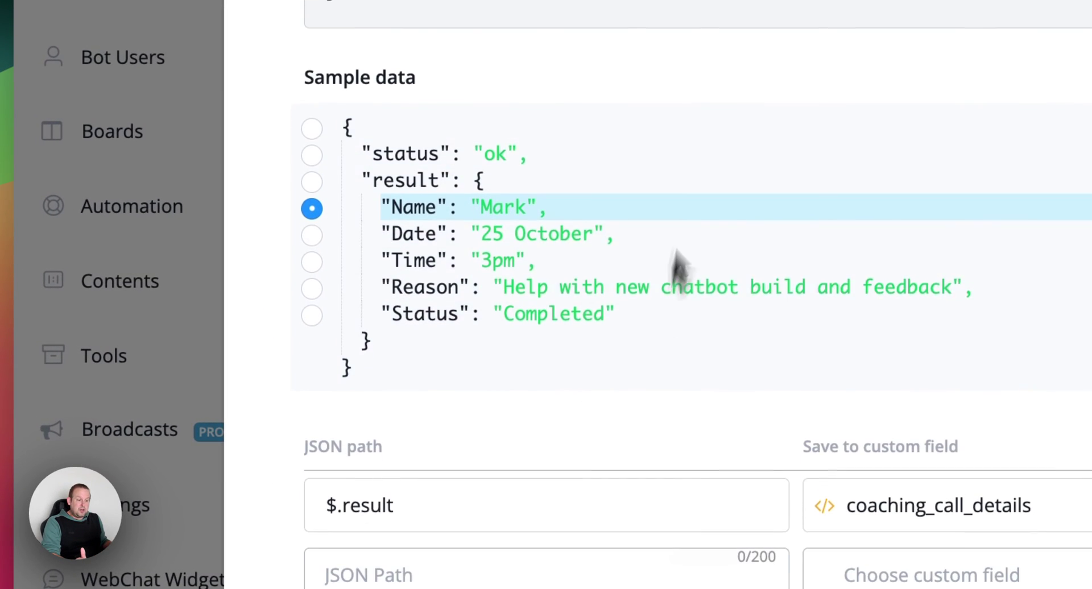
pyautogui.click(313, 170)
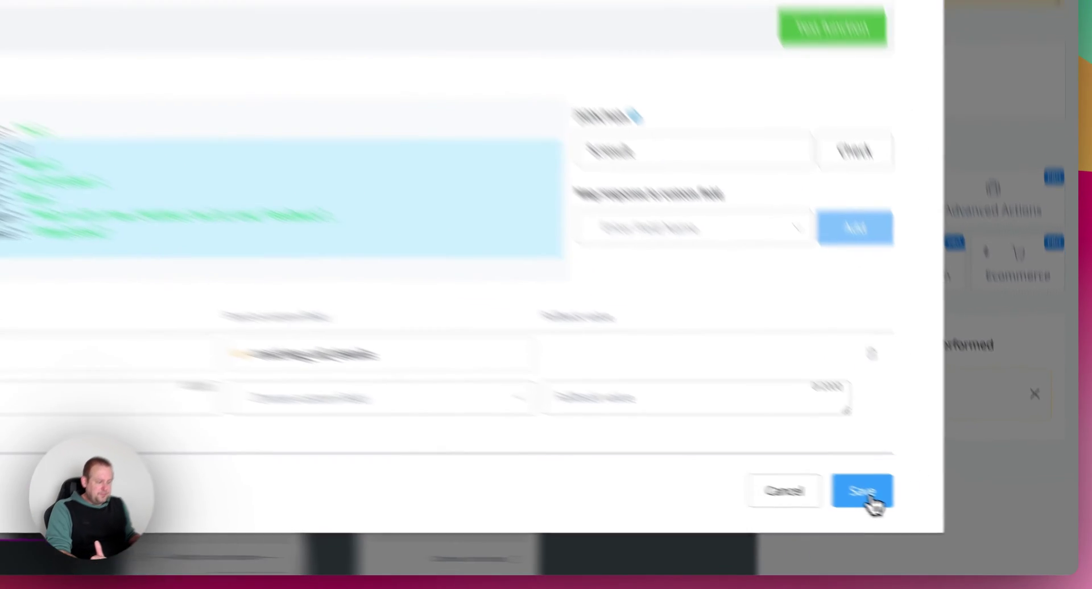
pyautogui.click(909, 508)
# Step: Open the second Coaching Call talk node's Open AI action, examine its system message and the Date variable's JSON path, and cancel the variable settings
pyautogui.click(933, 432)
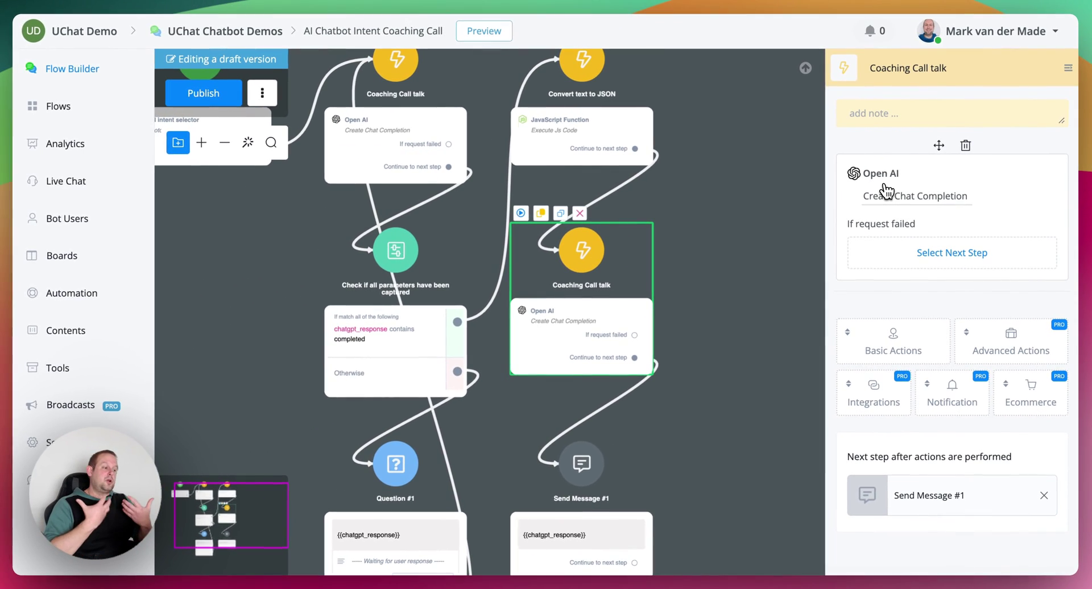
pyautogui.click(886, 192)
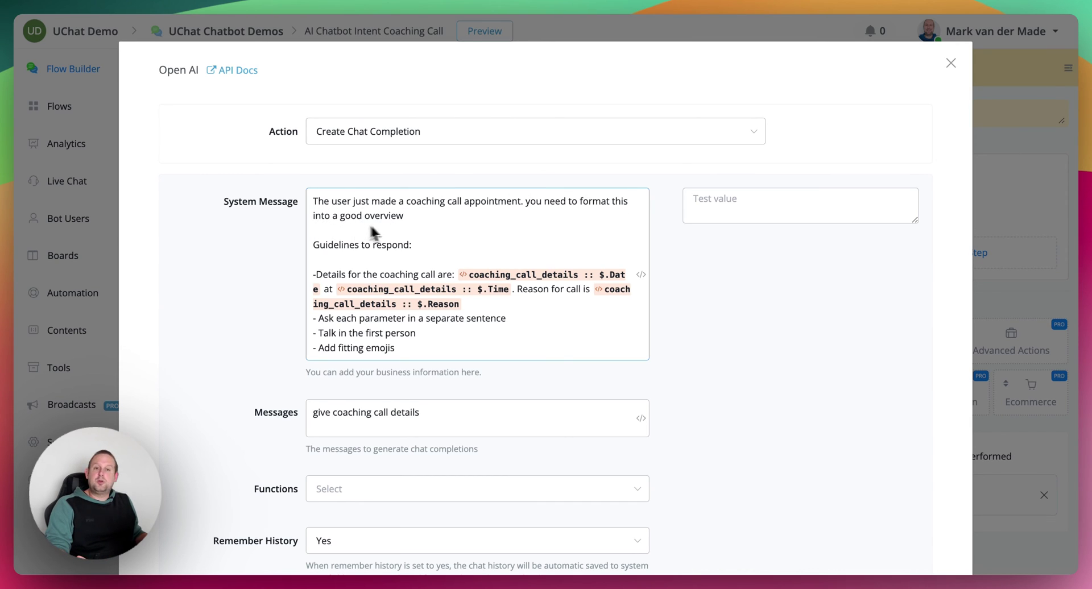
pyautogui.scroll(-1, 444, 230)
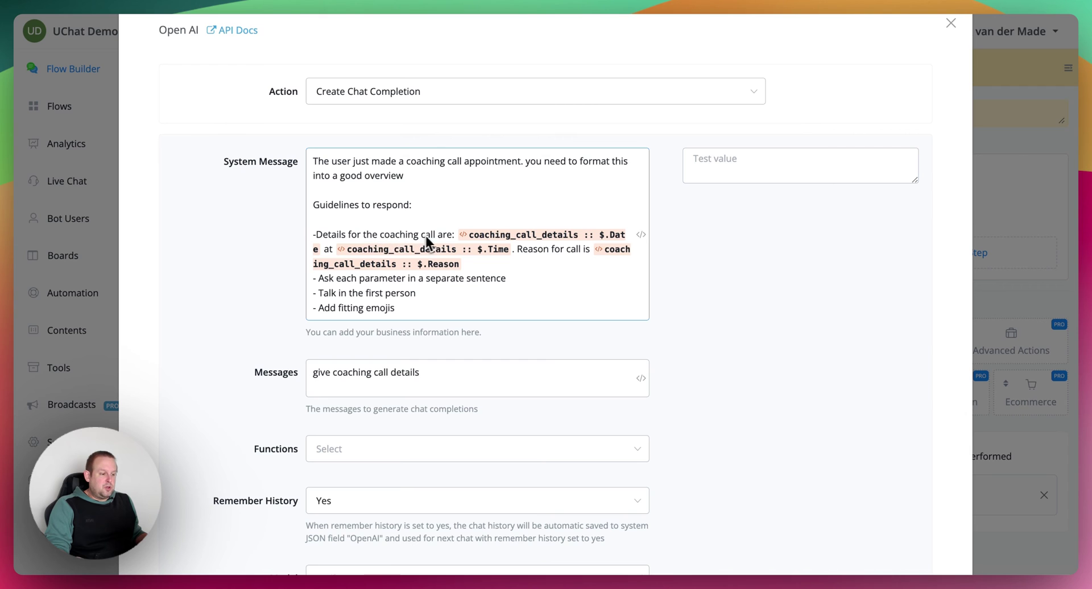
pyautogui.click(549, 237)
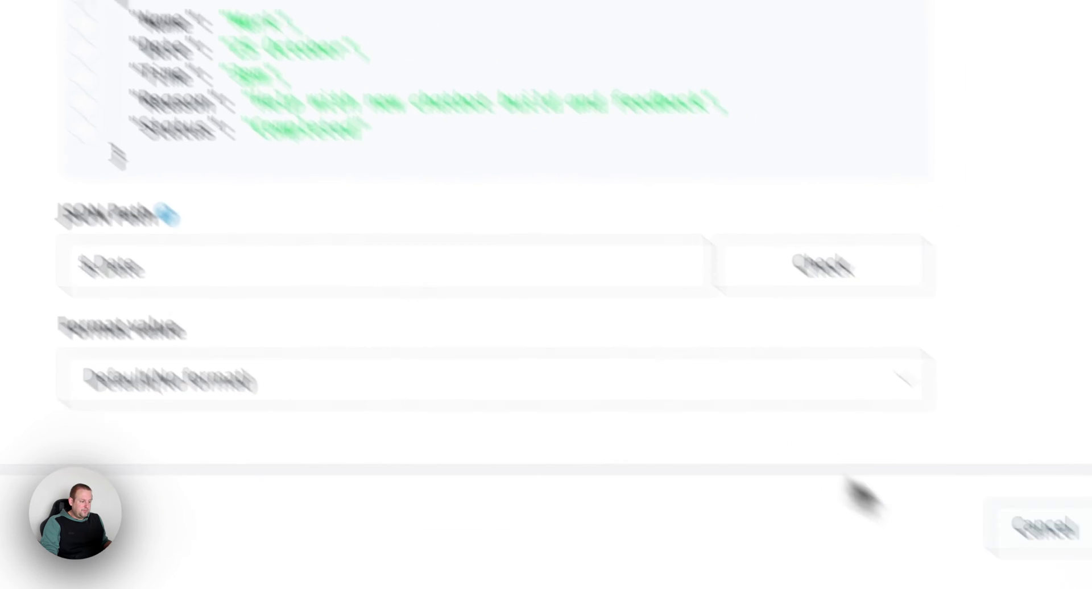
pyautogui.click(1043, 527)
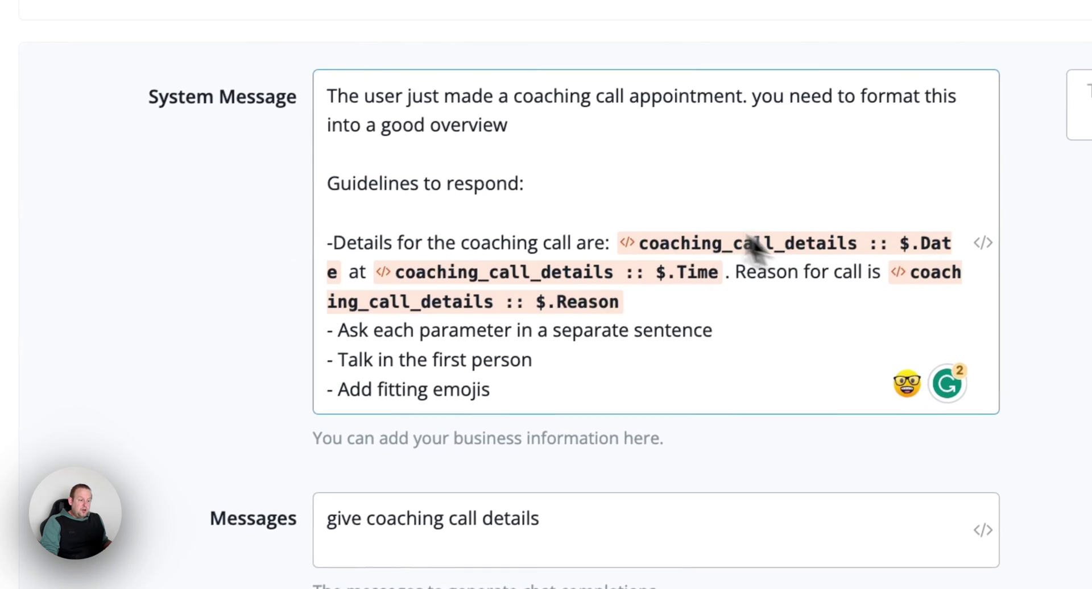
# Step: Delete the guideline "Ask each parameter in a separate sentence" from the system message and review the remaining model settings
pyautogui.tripleClick(715, 342)
pyautogui.press('BackSpace')
pyautogui.press('BackSpace')
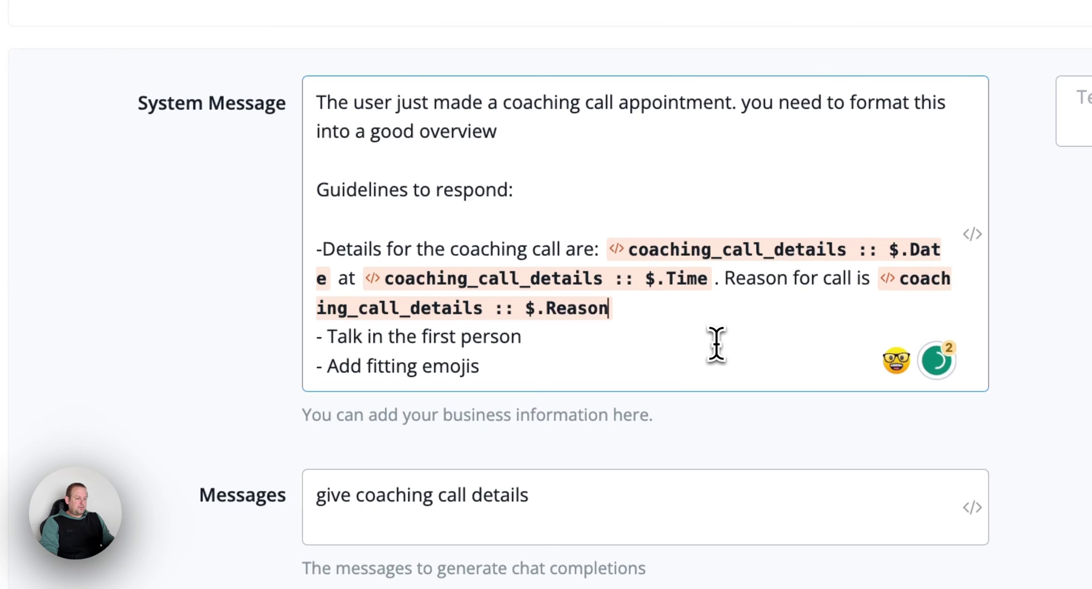
pyautogui.scroll(-10, 928, 519)
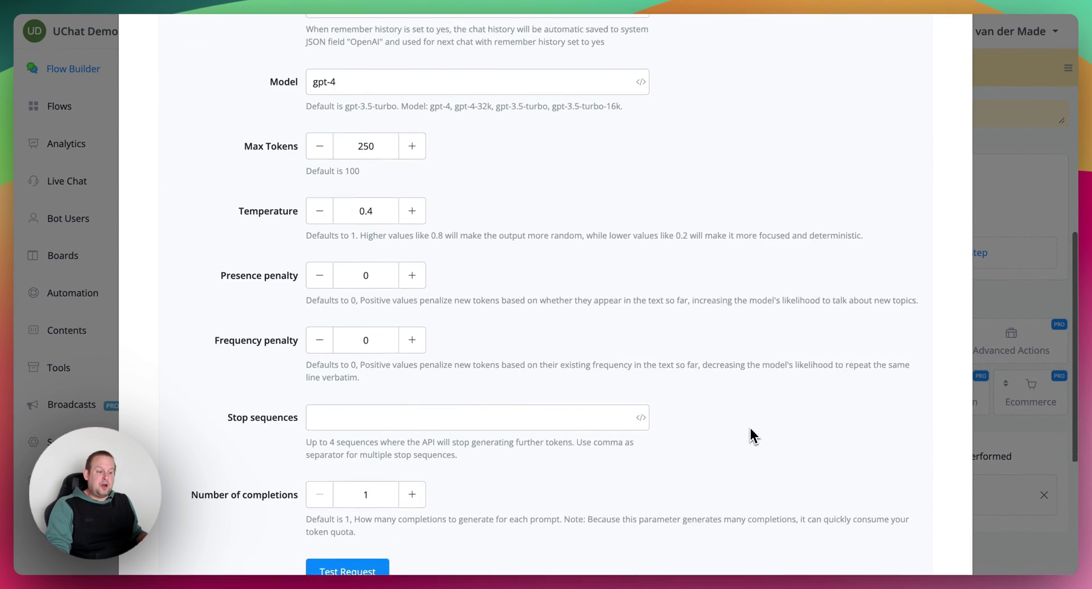
pyautogui.scroll(-5, 750, 428)
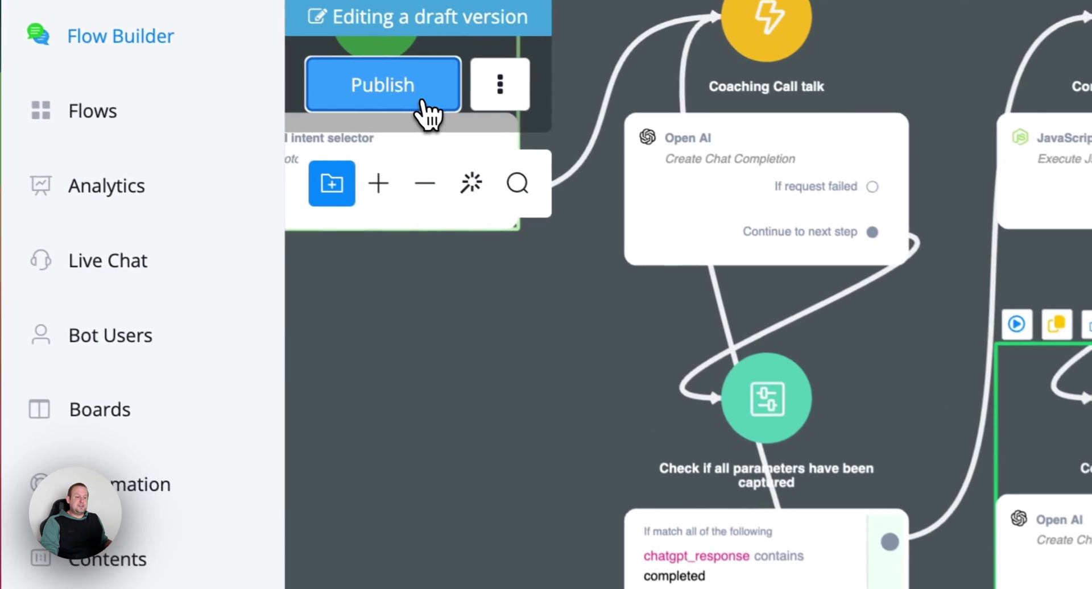
# Step: Publish the AI Chatbot Intent Coaching Call sub flow and open the WebChat Widget page for testing
pyautogui.click(419, 112)
pyautogui.moveTo(415, 414); pyautogui.dragTo(683, 426)
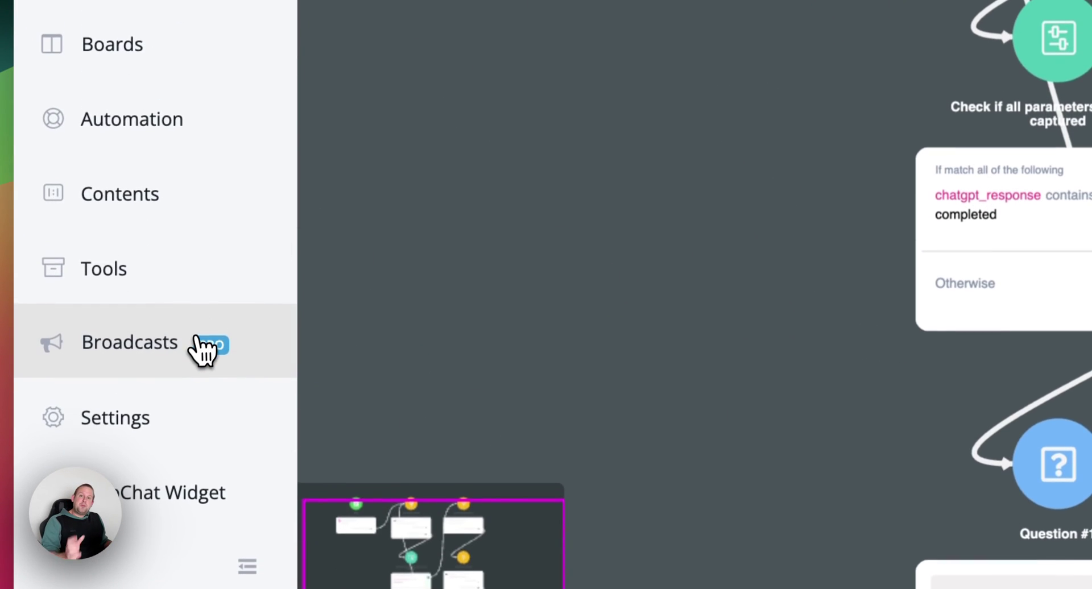
pyautogui.click(198, 475)
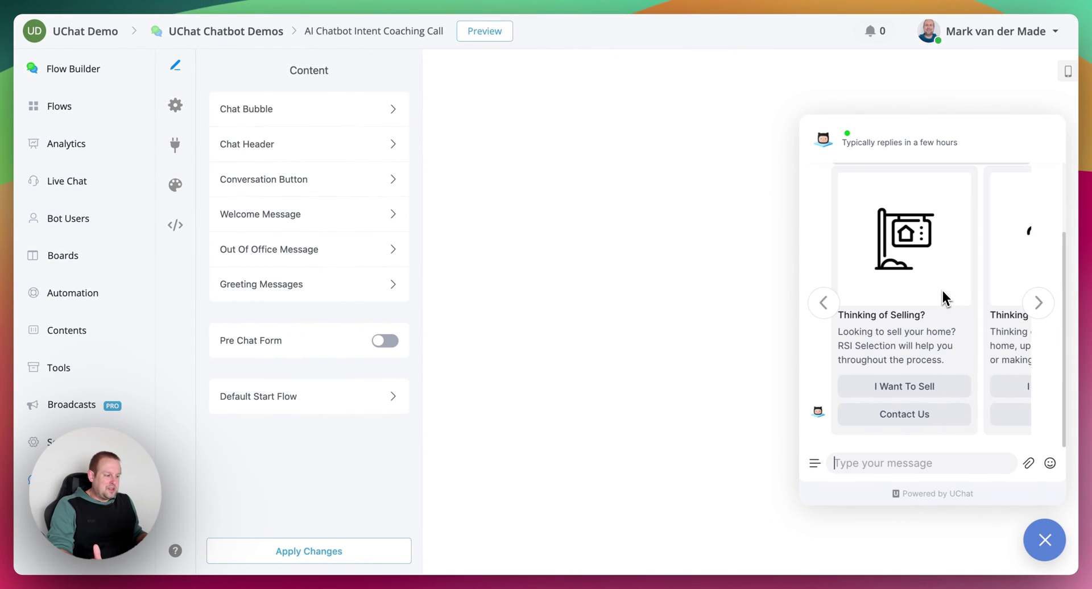
# Step: Send the message "Hi Hru doing today?" in the webchat preview to test the small talk intent
pyautogui.click(925, 463)
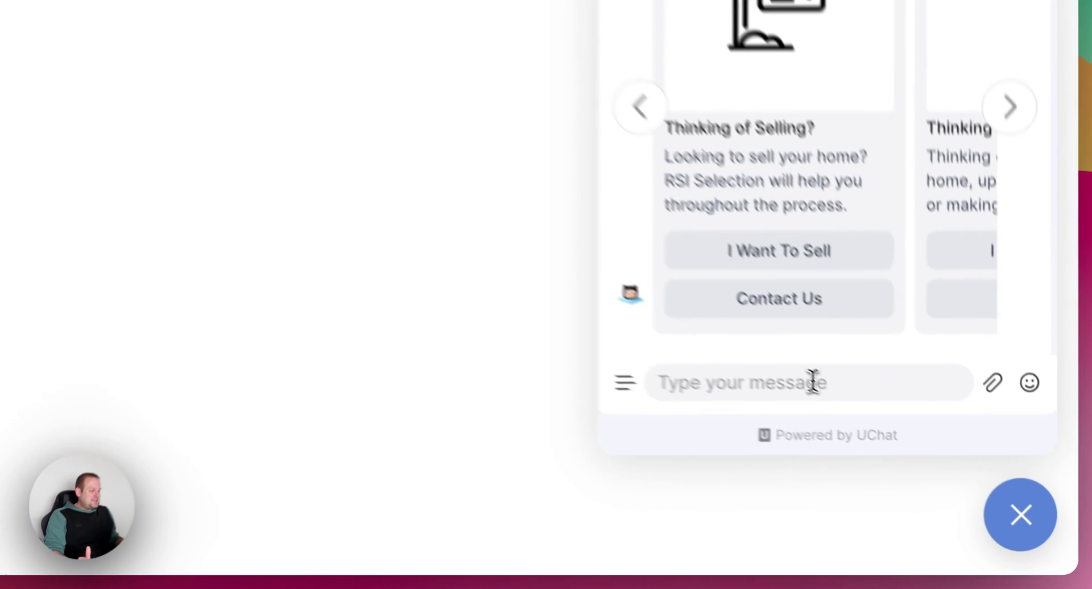
pyautogui.write('Hi ')
pyautogui.write('Hru doing t')
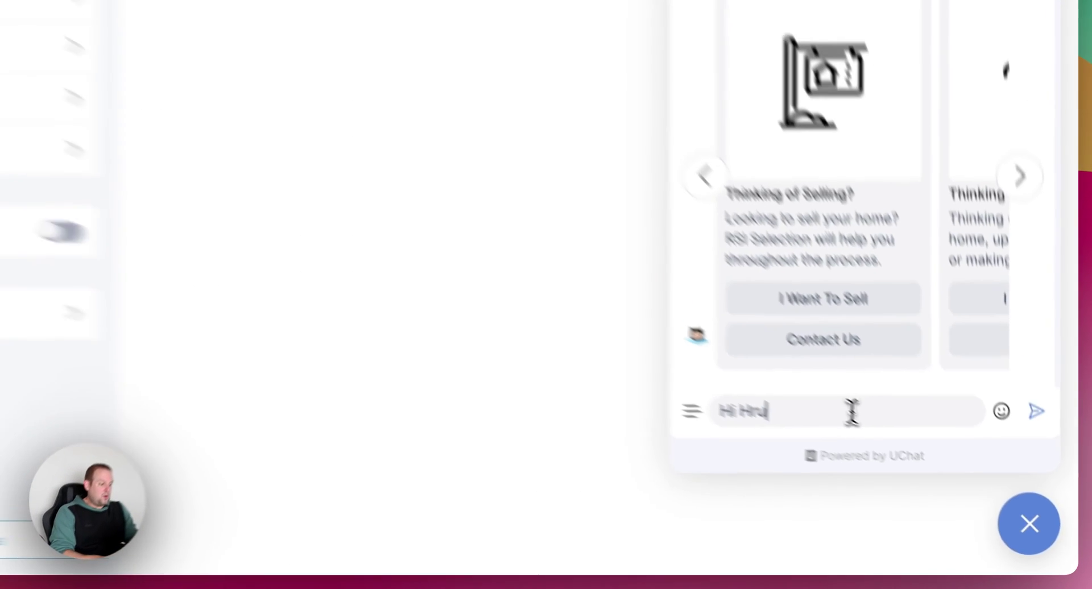
pyautogui.write('oday?')
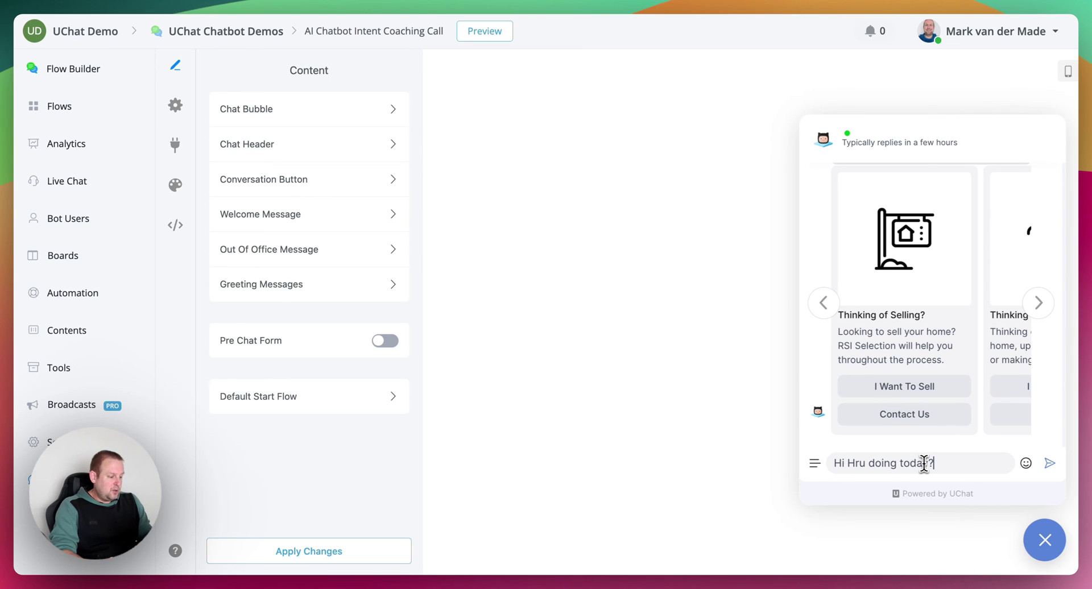
pyautogui.press('Return')
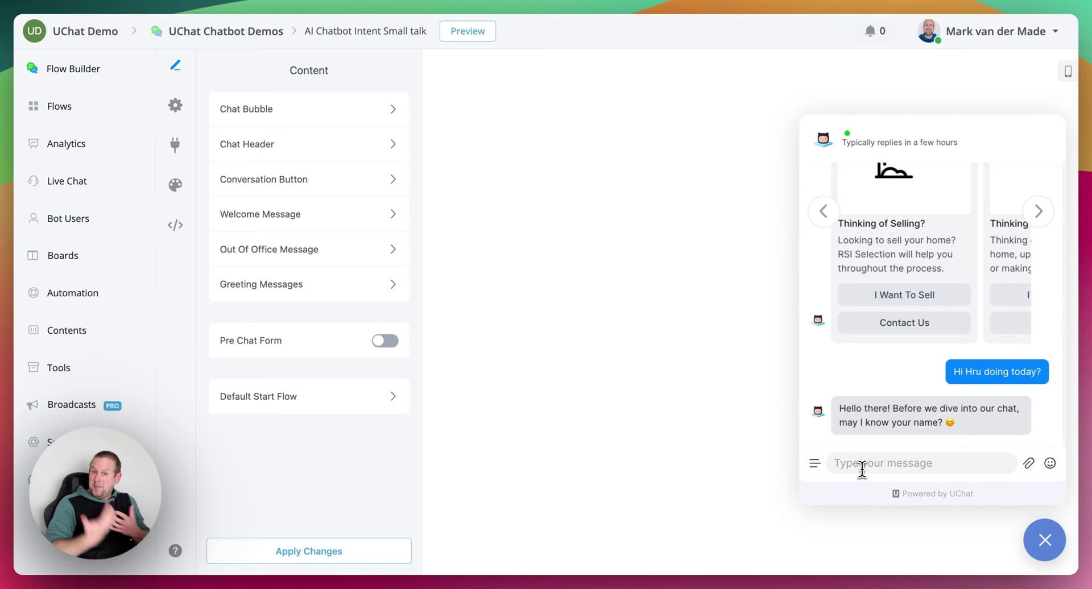
# Step: Answer the chatbot's name question with a full sentence starting "My name is" followed by the first name
pyautogui.write('Mark')
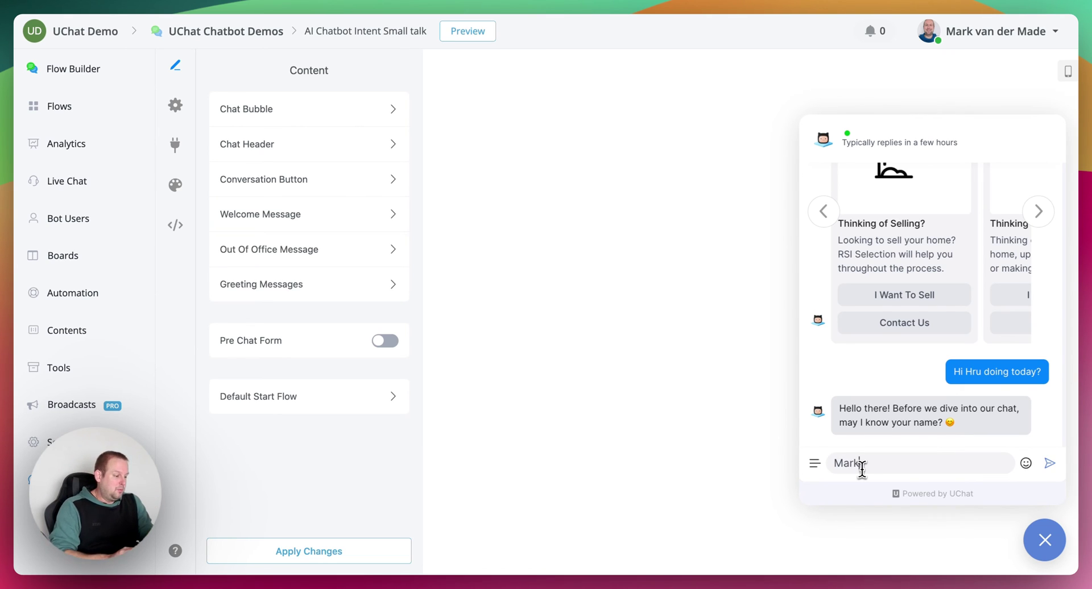
pyautogui.press('BackSpace')
pyautogui.press('BackSpace')
pyautogui.press('BackSpace')
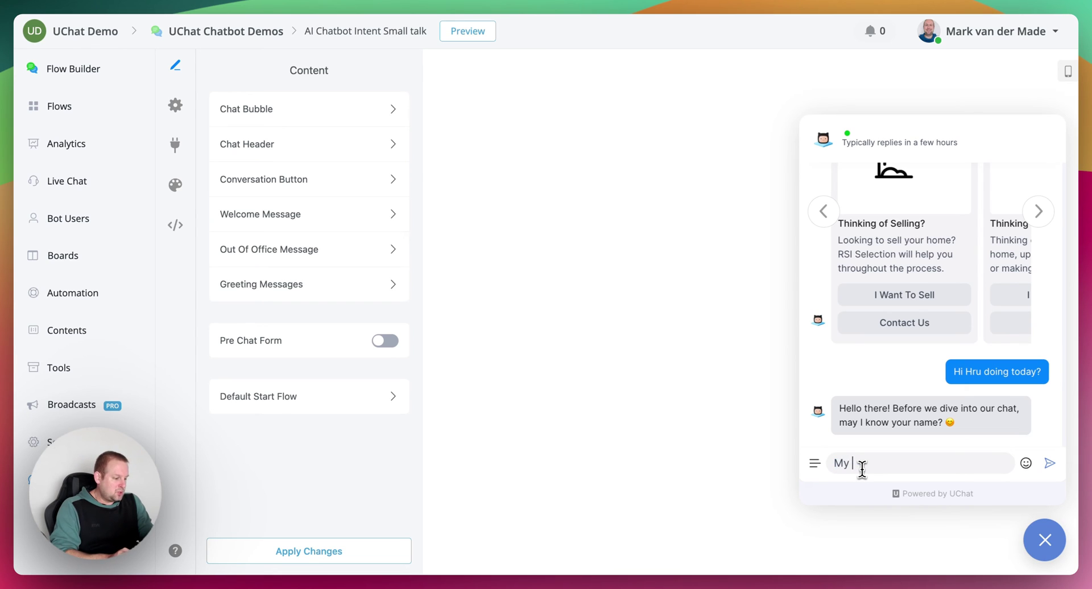
pyautogui.write('y name is Mark')
pyautogui.press('Return')
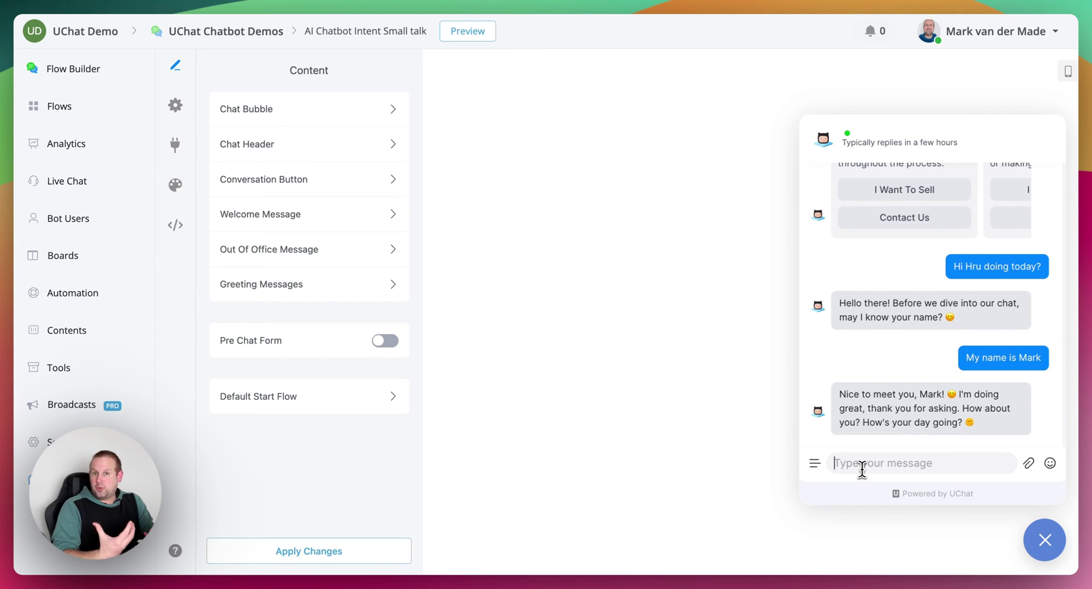
# Step: Reply to the chatbot with "I am good thanks for asking. Just excited to get started on my new journey"
pyautogui.write('I am g')
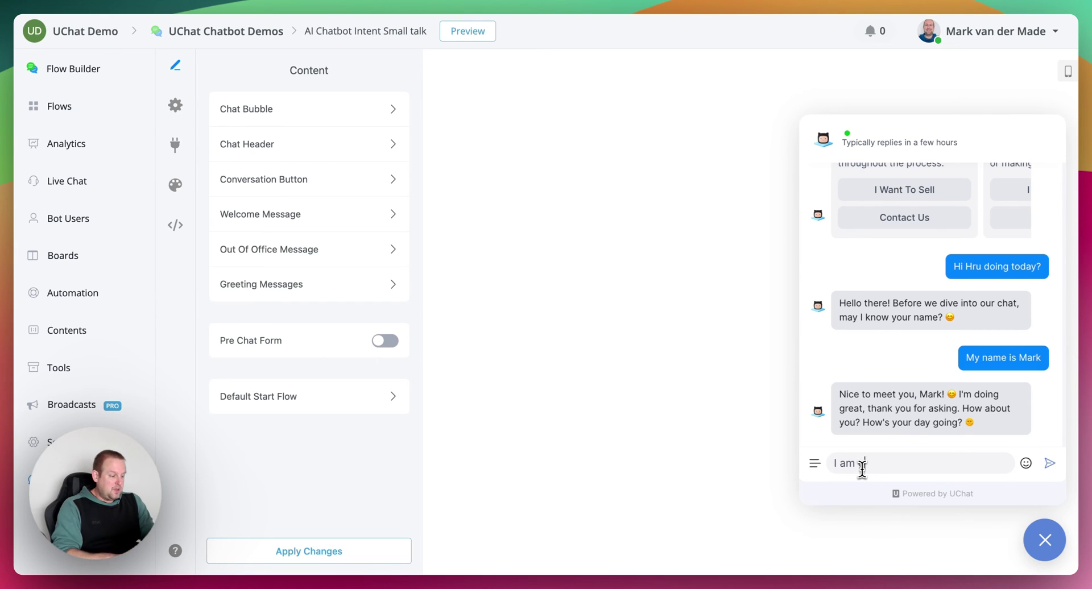
pyautogui.write('ood thanks for asking.')
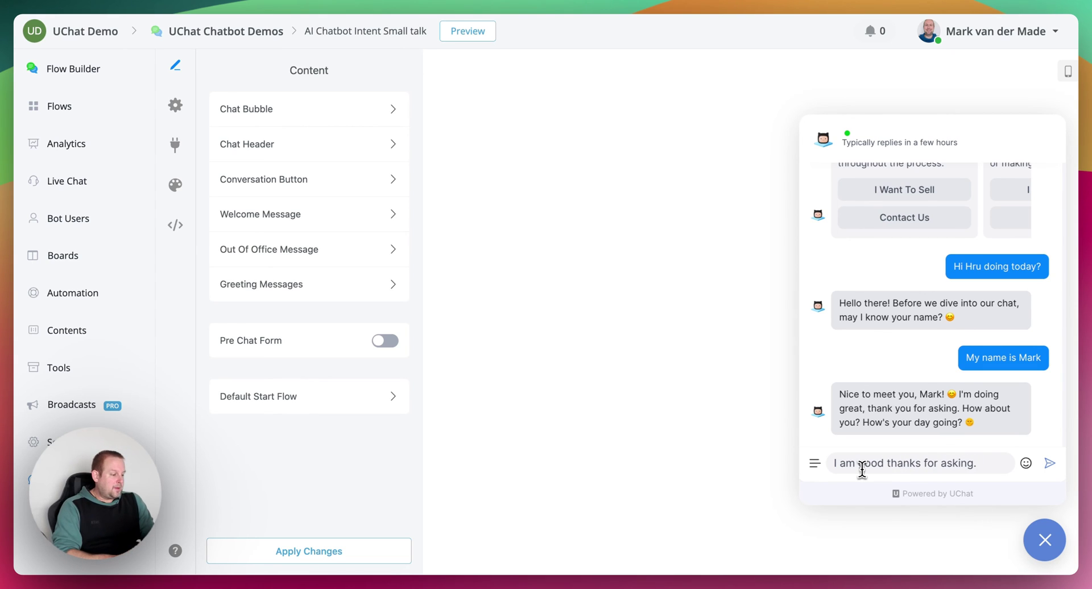
pyautogui.write(' Just excited to get started o')
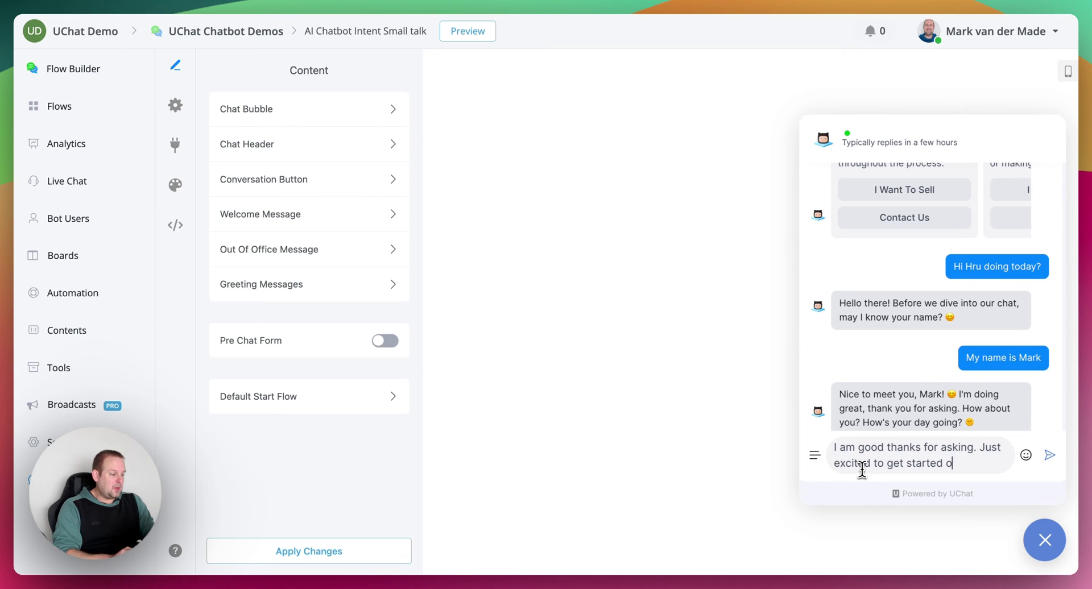
pyautogui.write('w journey')
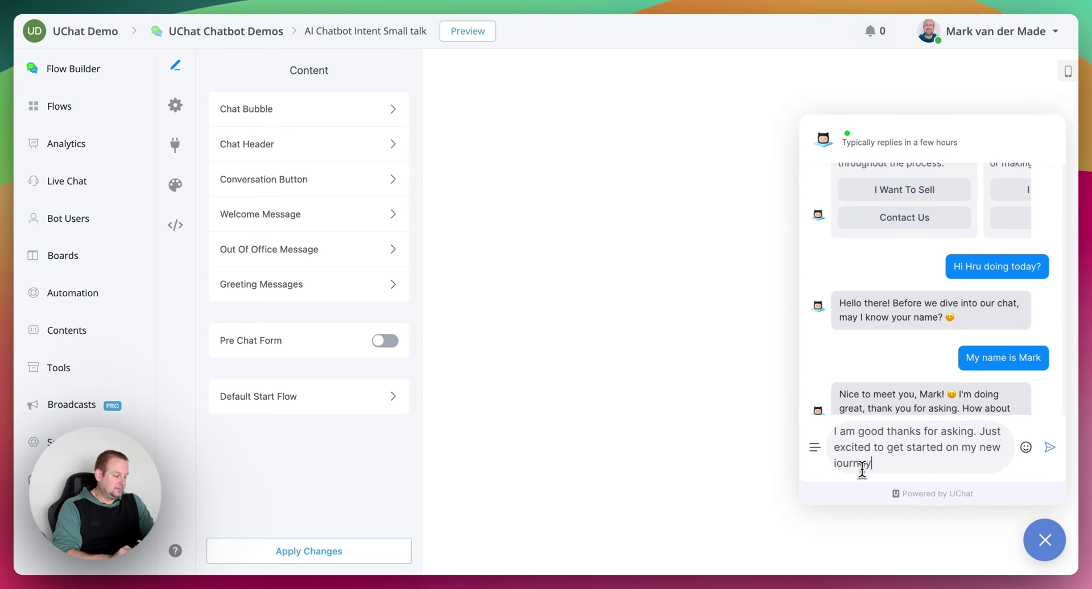
pyautogui.press('Return')
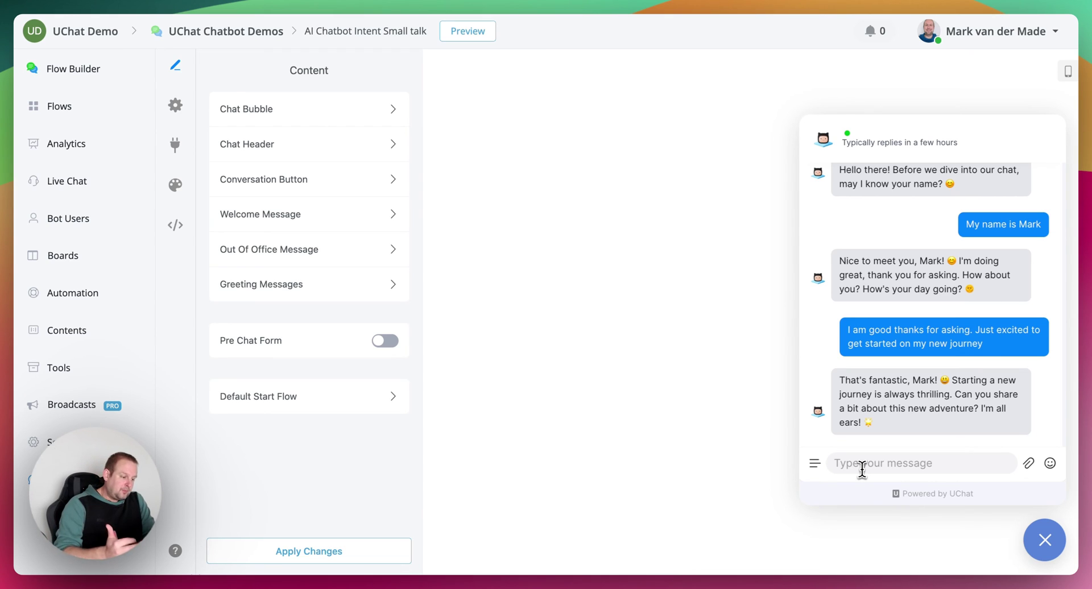
# Step: Send "That is actually what I wanted to talk about during a coaching session. Can I schedule one?" to trigger the coaching call intent
pyautogui.write('T')
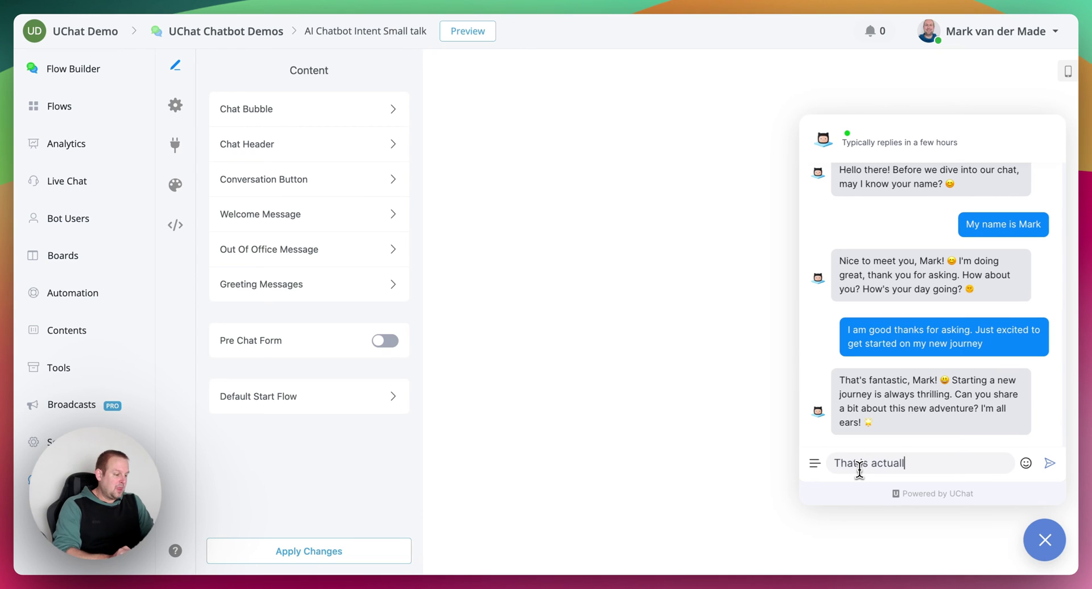
pyautogui.write("hat's actually what ")
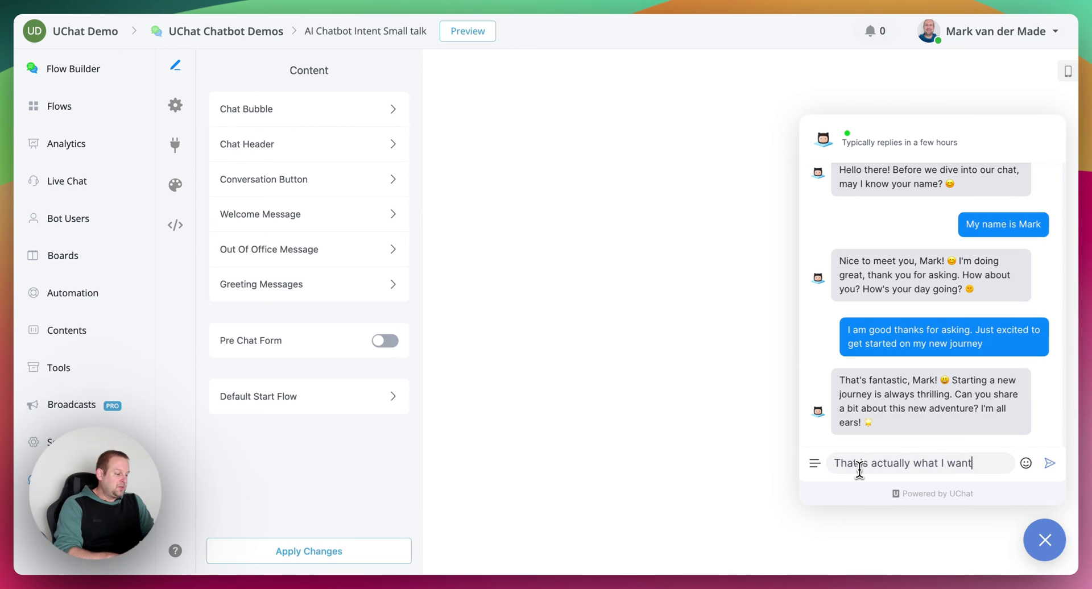
pyautogui.write('I wanted to talk about during a c')
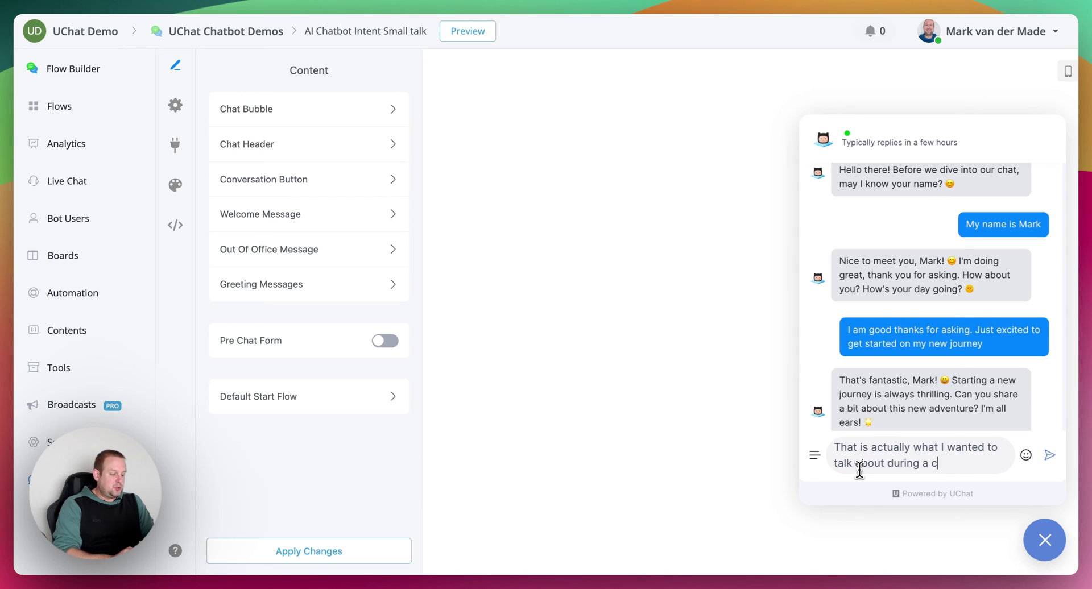
pyautogui.write('oaching session')
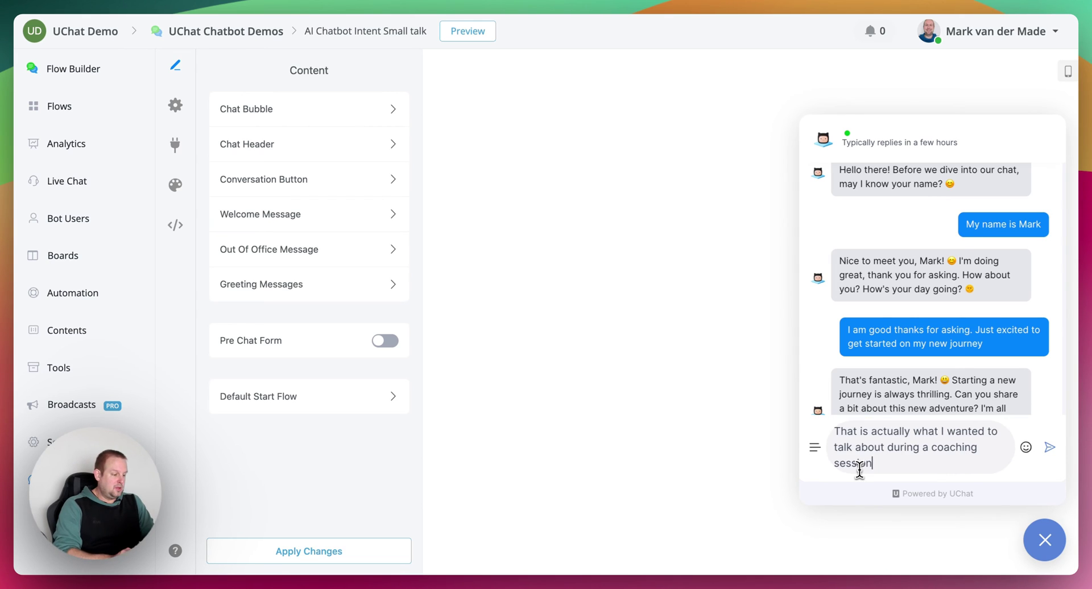
pyautogui.write('. Can I schedule one?')
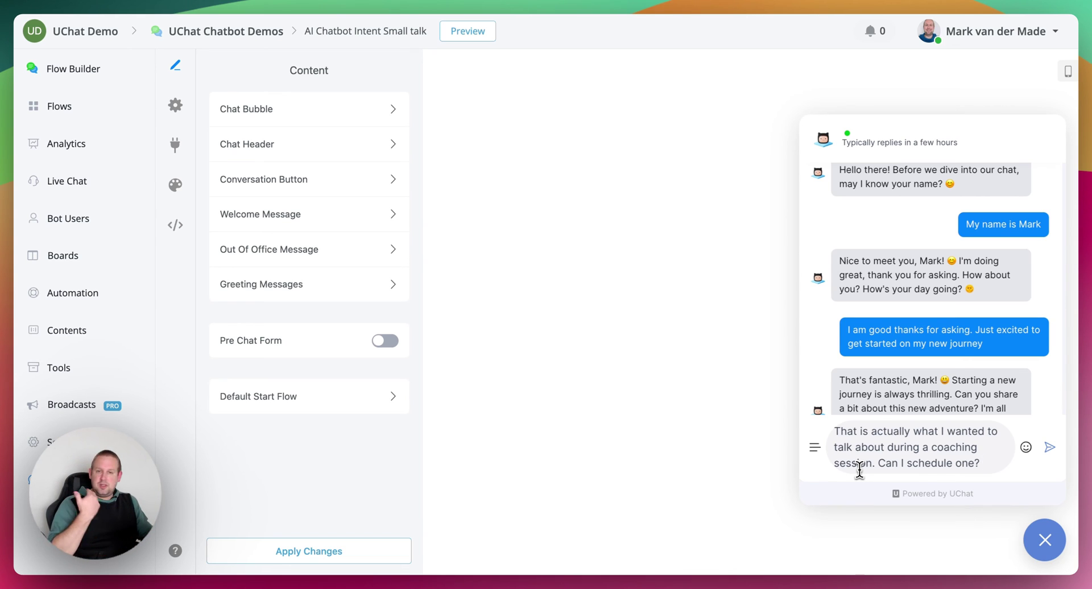
pyautogui.press('Return')
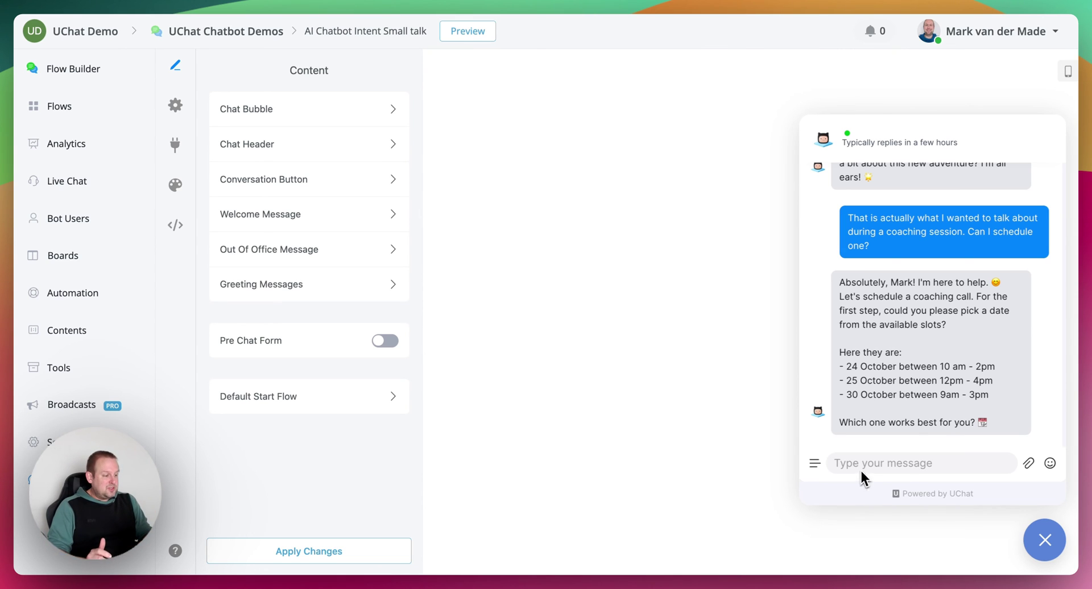
# Step: Check the offered date slots and test a date outside them by sending "lets do 23 October at 2pm"
pyautogui.moveTo(990, 395); pyautogui.dragTo(835, 366)
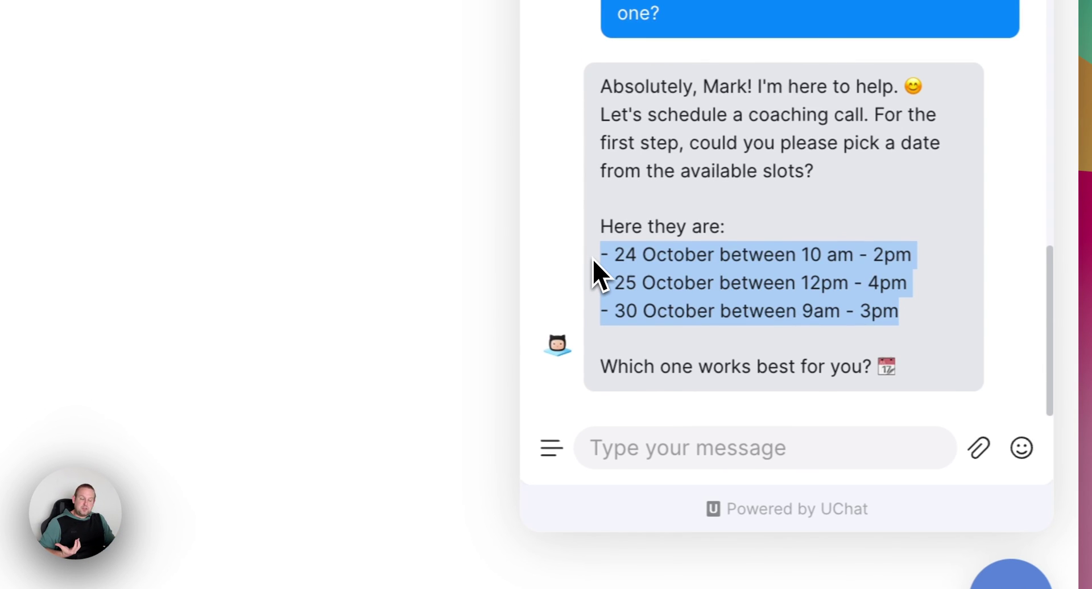
pyautogui.click(788, 336)
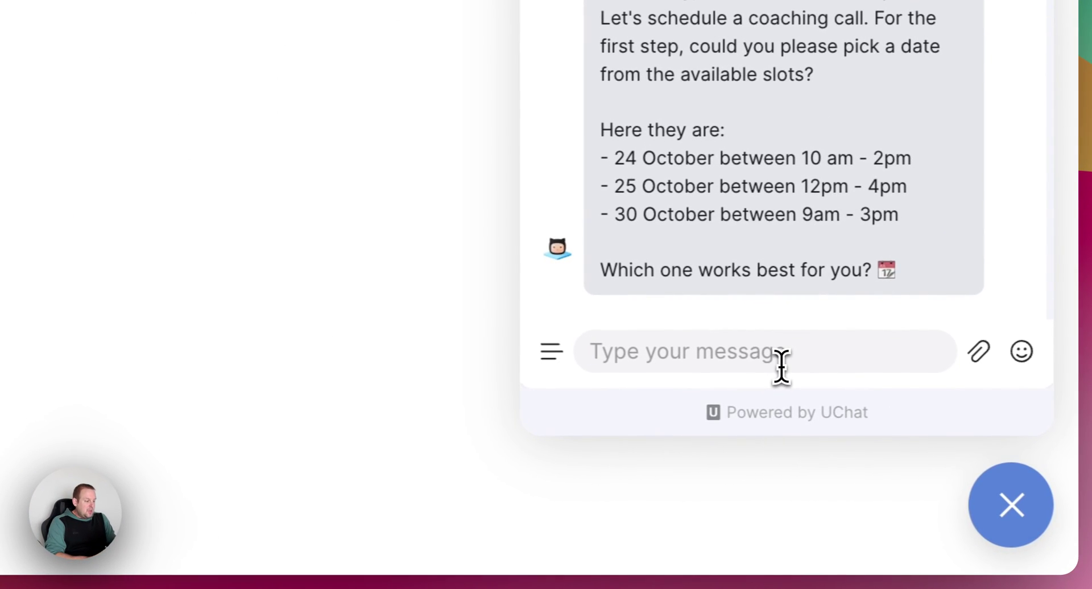
pyautogui.click(782, 367)
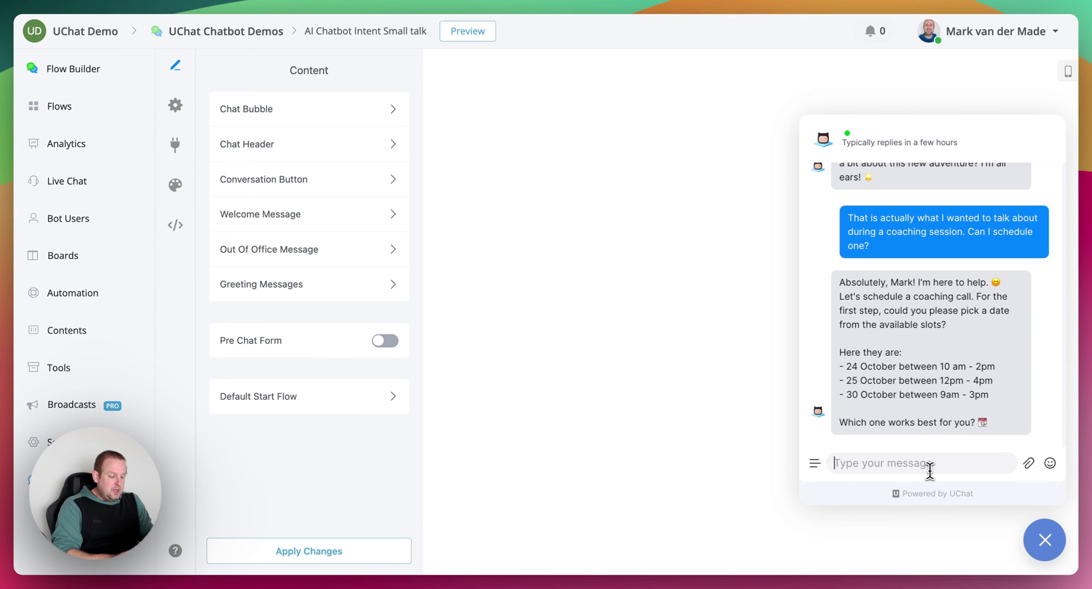
pyautogui.write('I would like')
pyautogui.hotkey('ctrl', 'a')
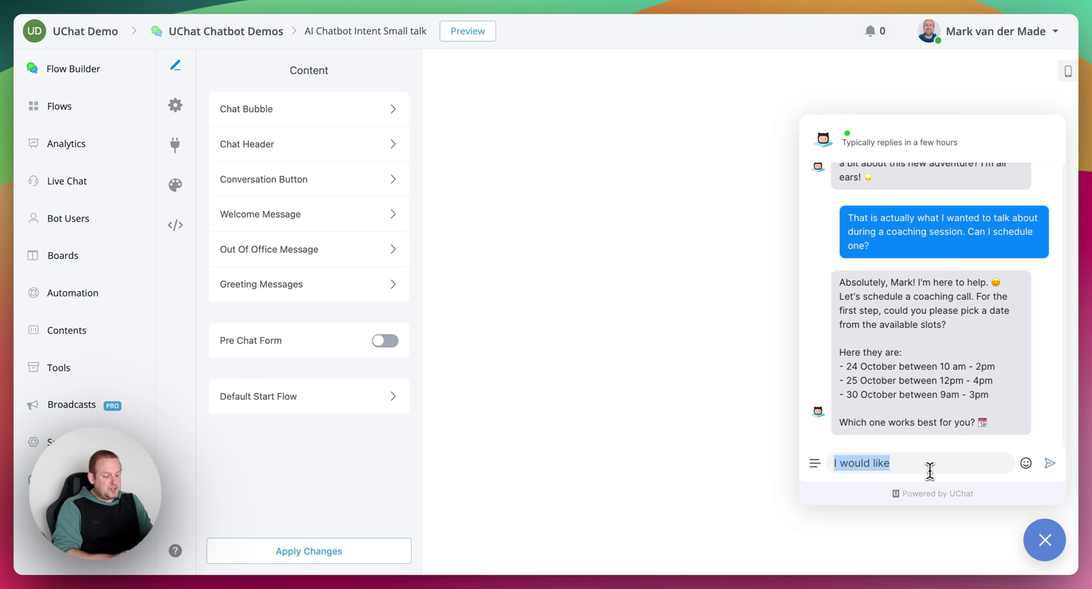
pyautogui.press('BackSpace')
pyautogui.write('lets do')
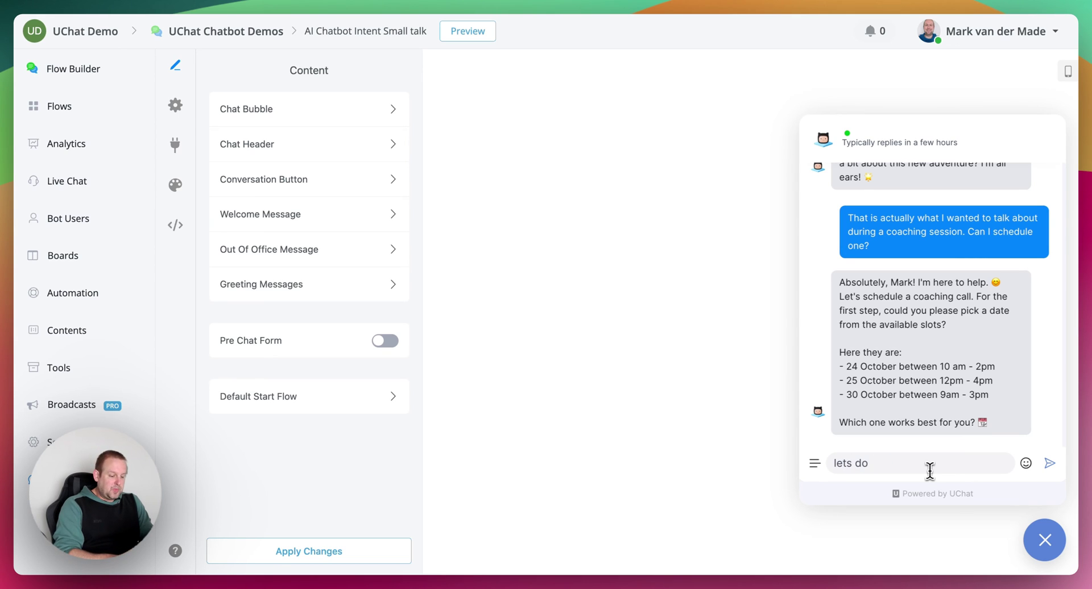
pyautogui.write(' 23 October at 2pm')
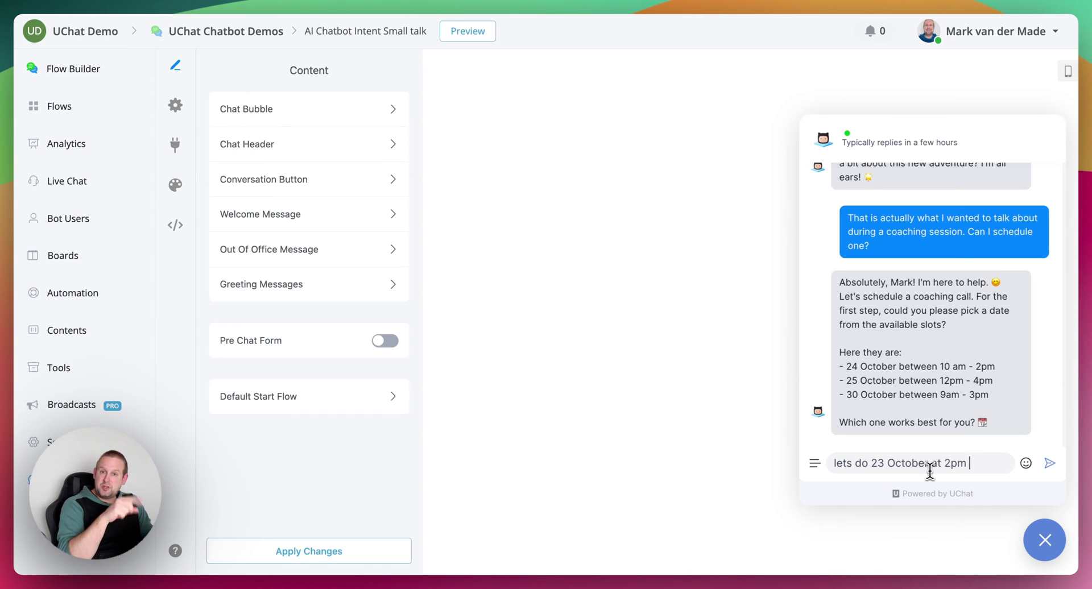
pyautogui.press('Return')
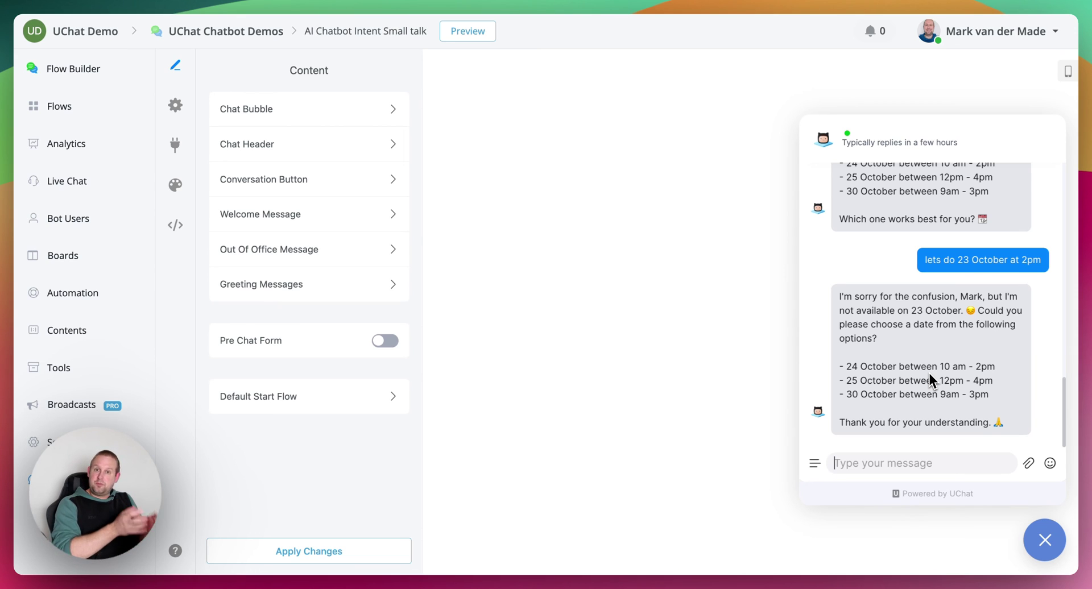
# Step: Choose an offered slot for the coaching call by sending "Ok lets do 30 October 11am"
pyautogui.write('Ok le')
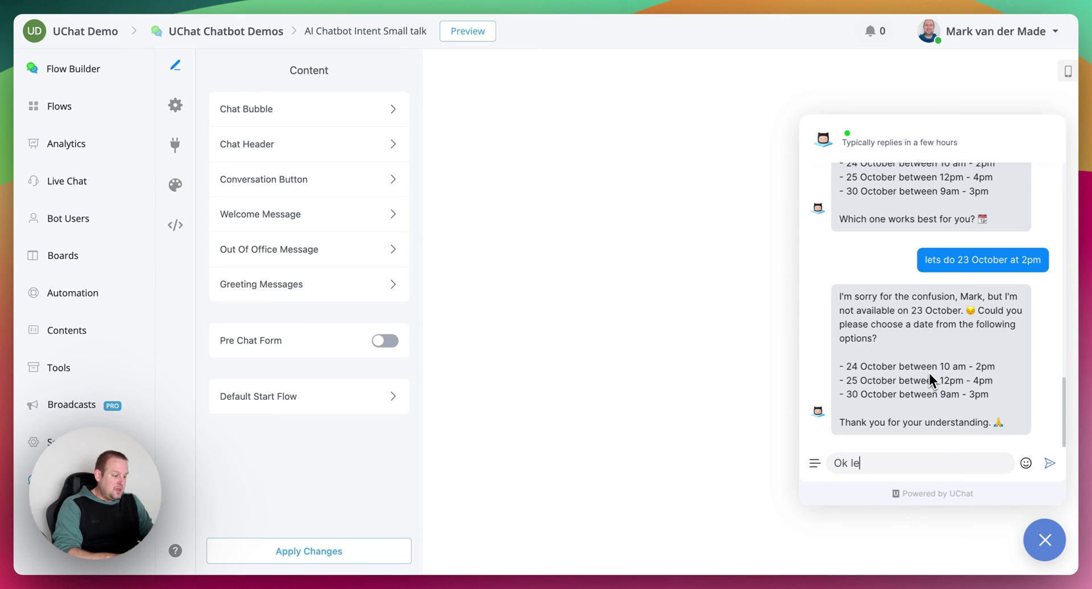
pyautogui.write('ts do 30 O')
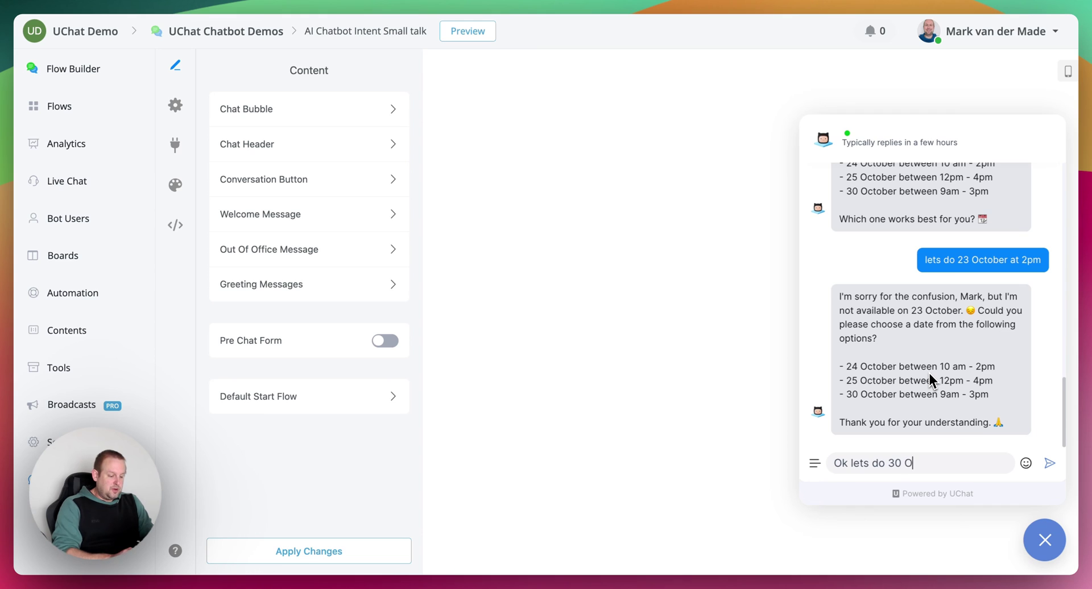
pyautogui.write('ctober 11am')
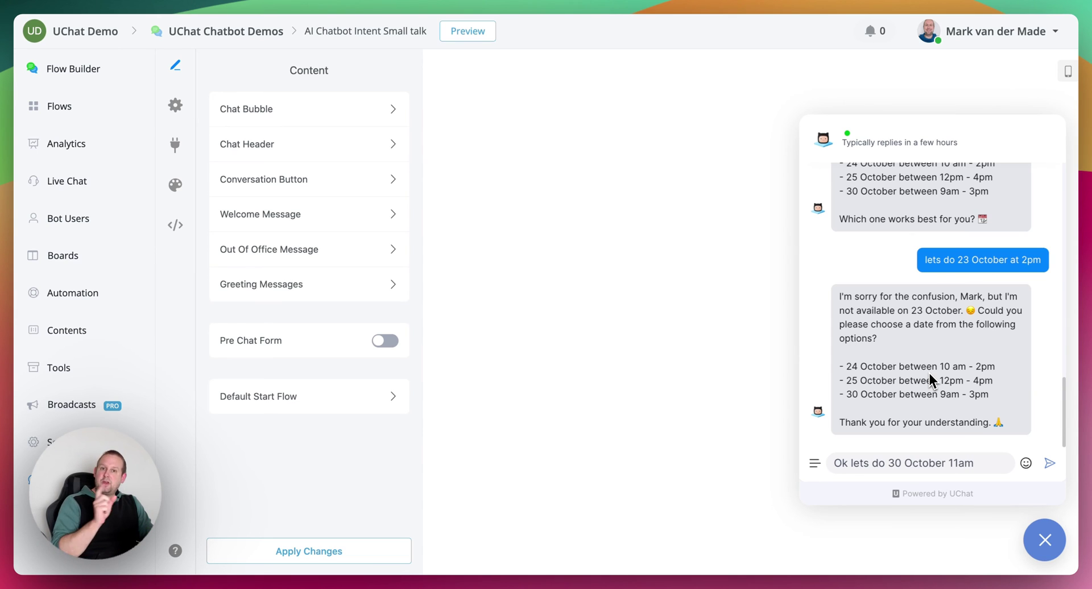
pyautogui.press('Return')
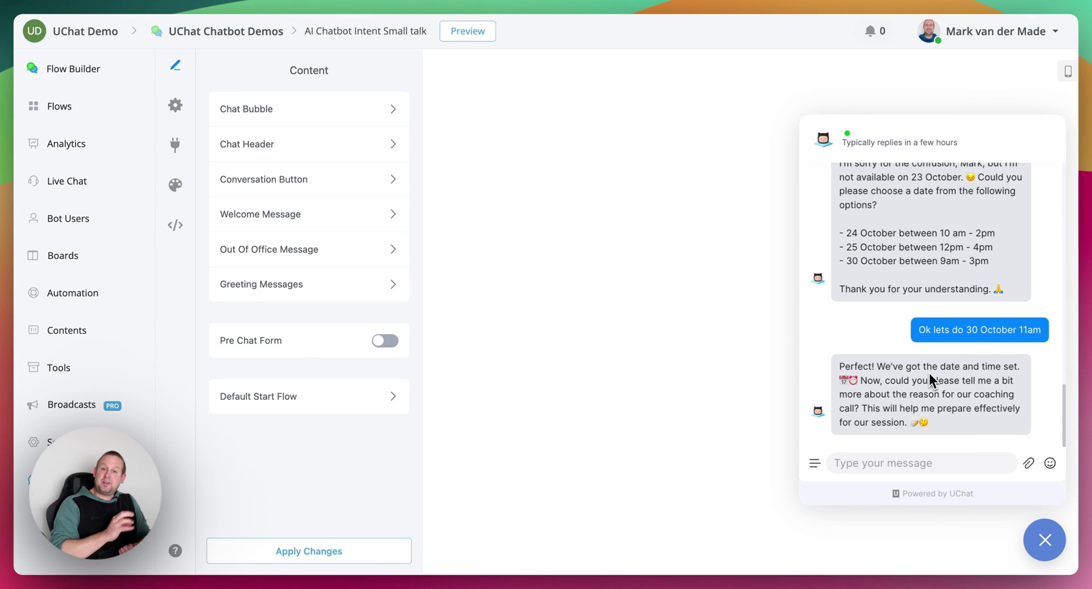
# Step: Send the call reason "Definitely. I want to build a chatbot for the real estate niche but I want some help on how to fetch available listings"
pyautogui.write('De')
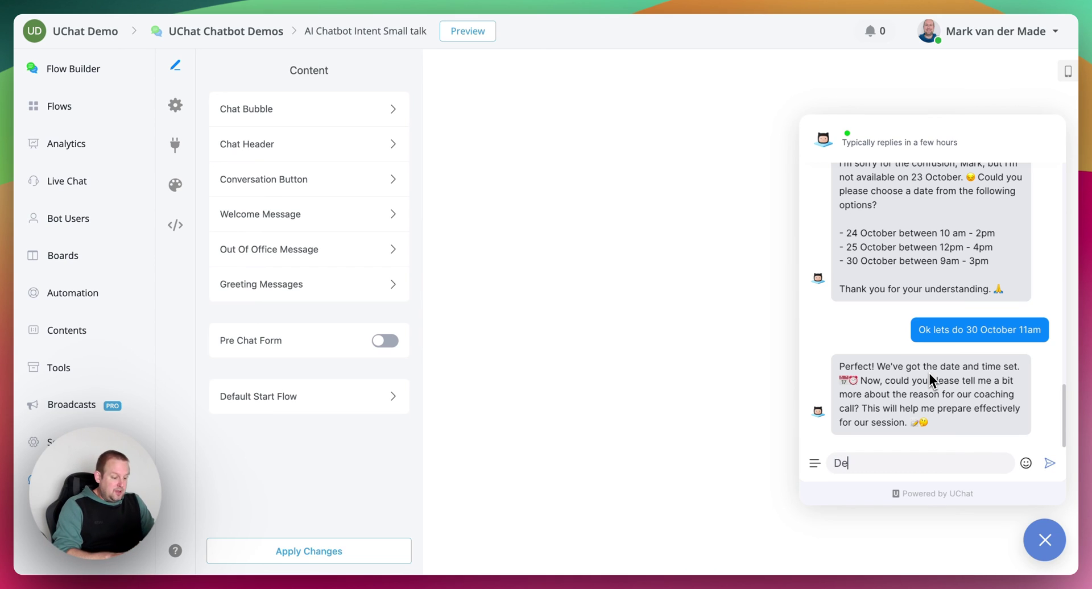
pyautogui.write('finitely. I w')
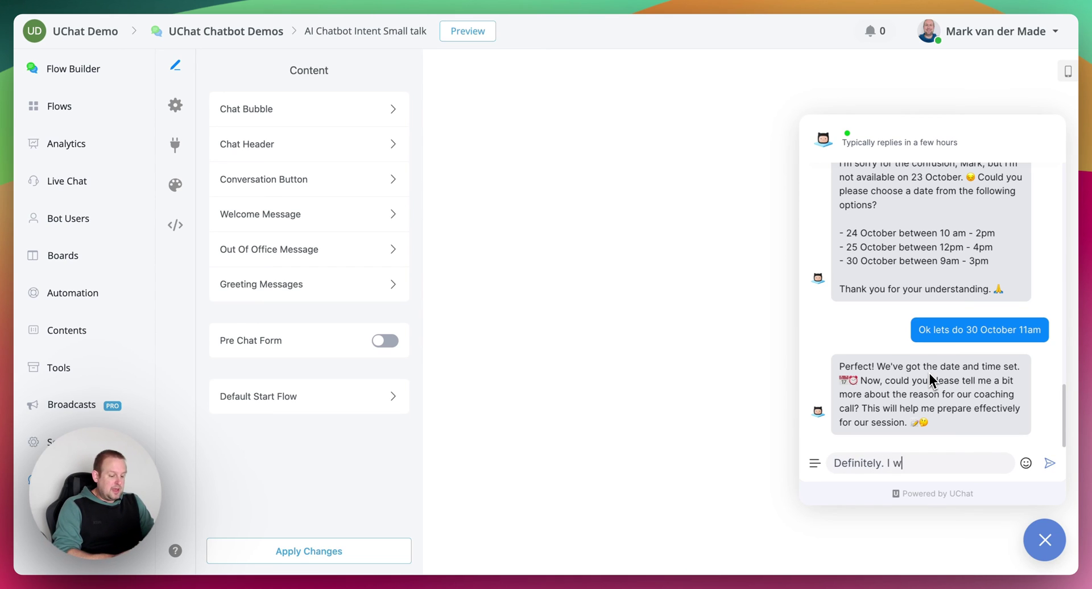
pyautogui.write('ant to build a cha')
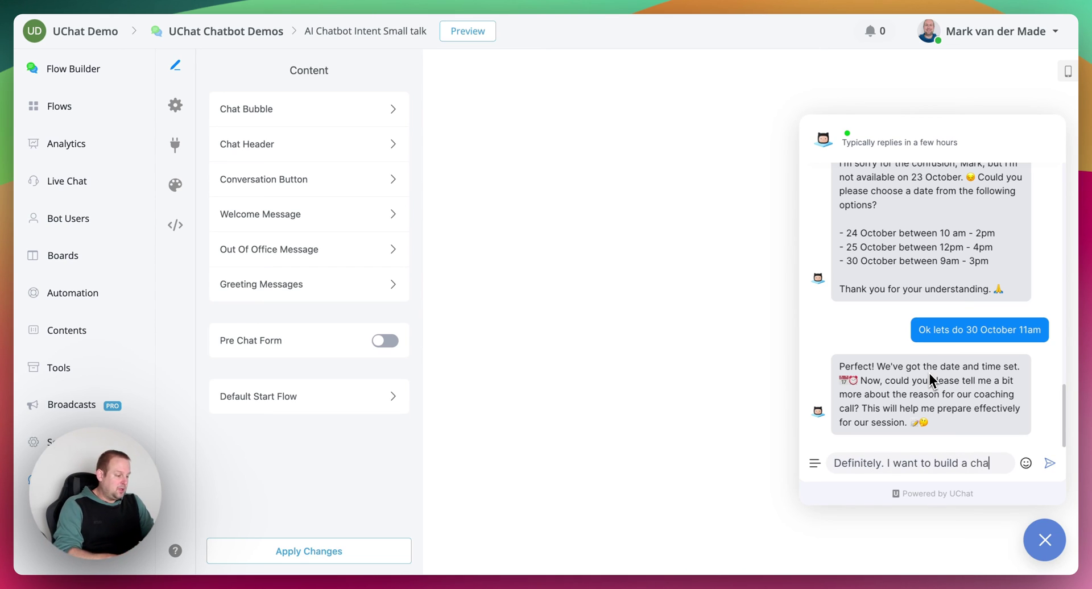
pyautogui.write('tbot for the r')
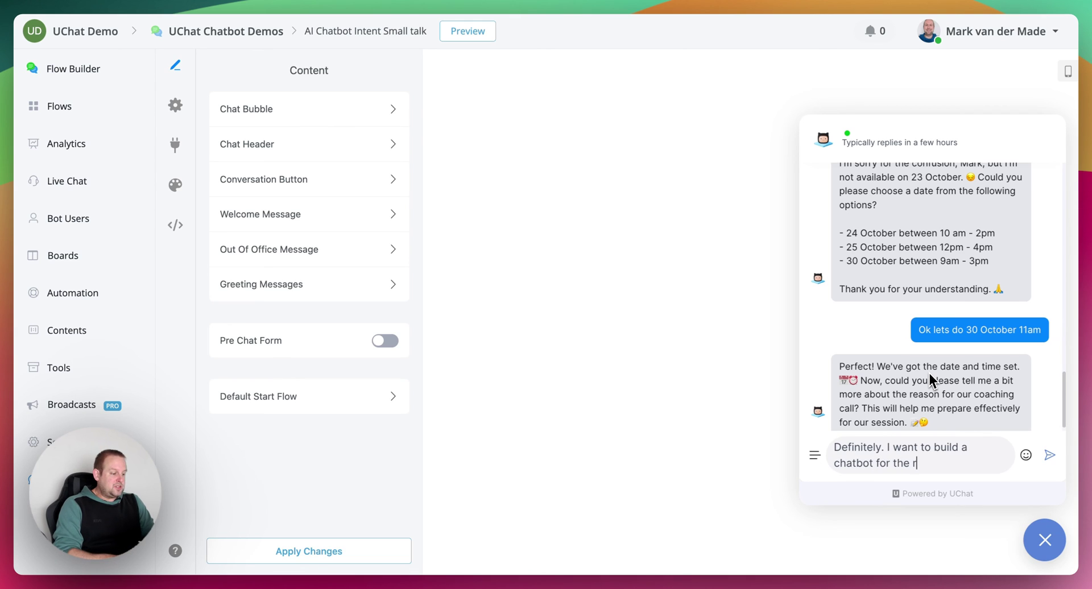
pyautogui.write('eal estate ni')
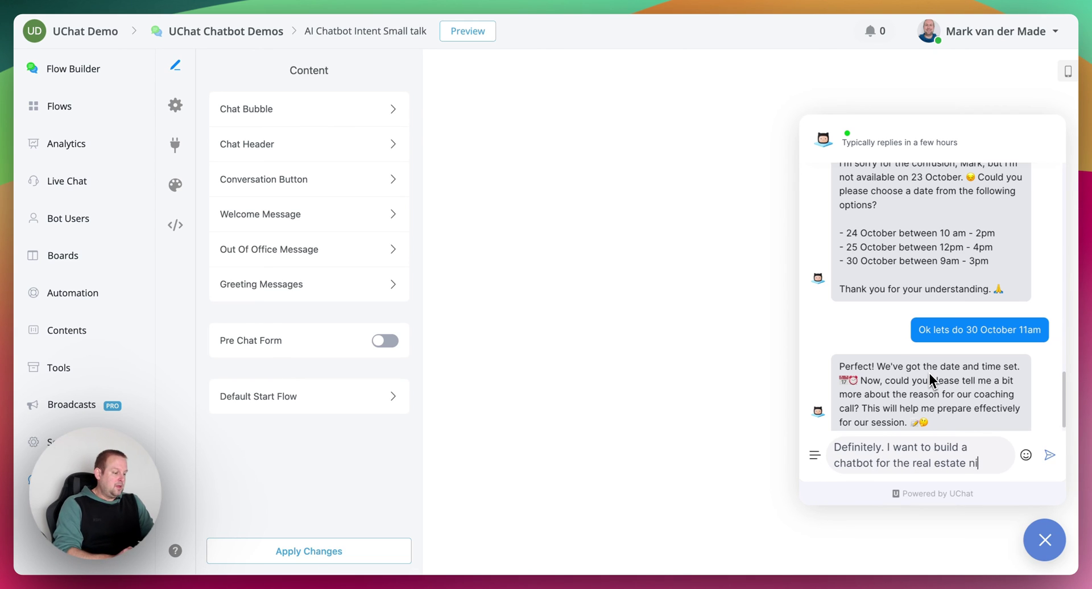
pyautogui.write('che but I want')
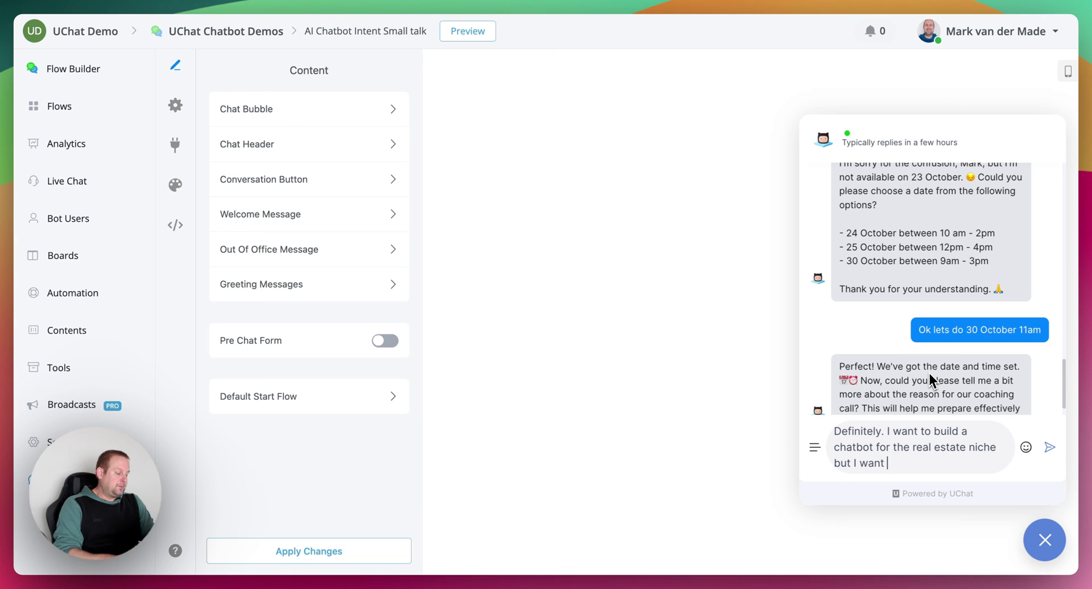
pyautogui.write(' some help on how')
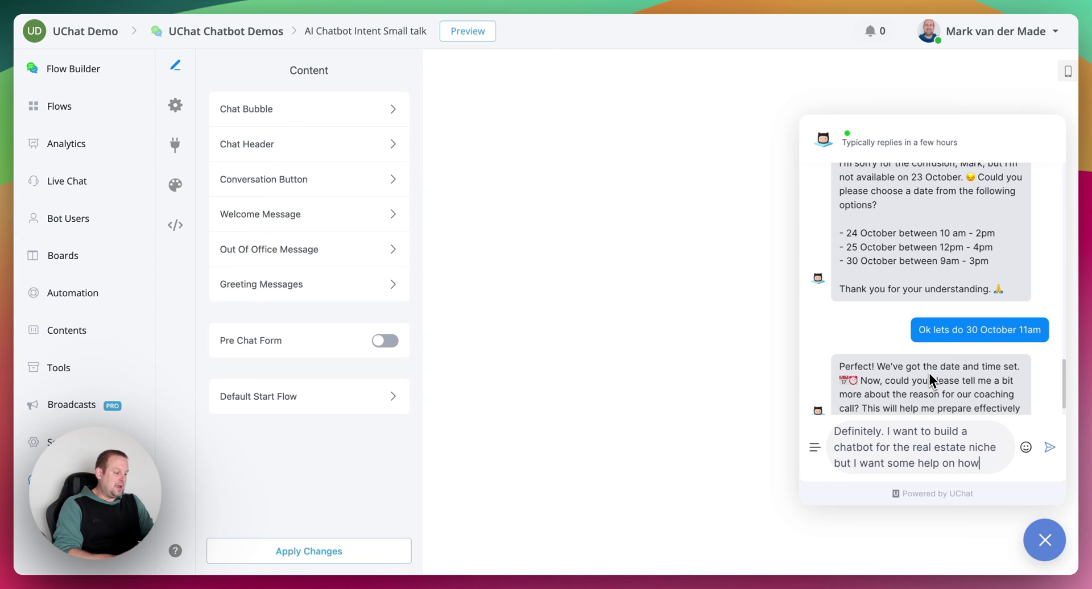
pyautogui.write(' to fet')
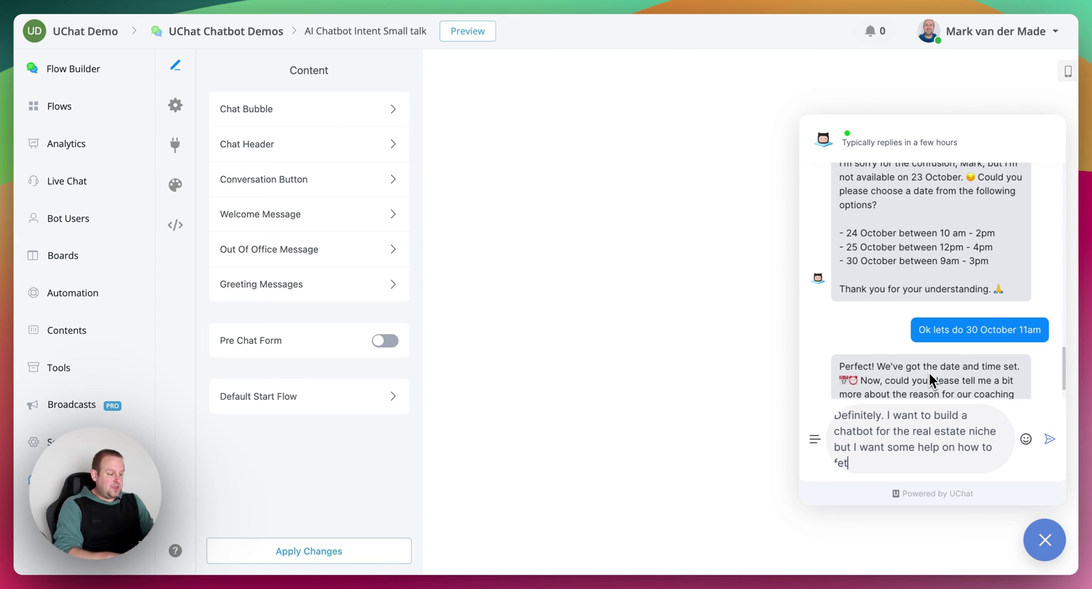
pyautogui.write('ch available listings')
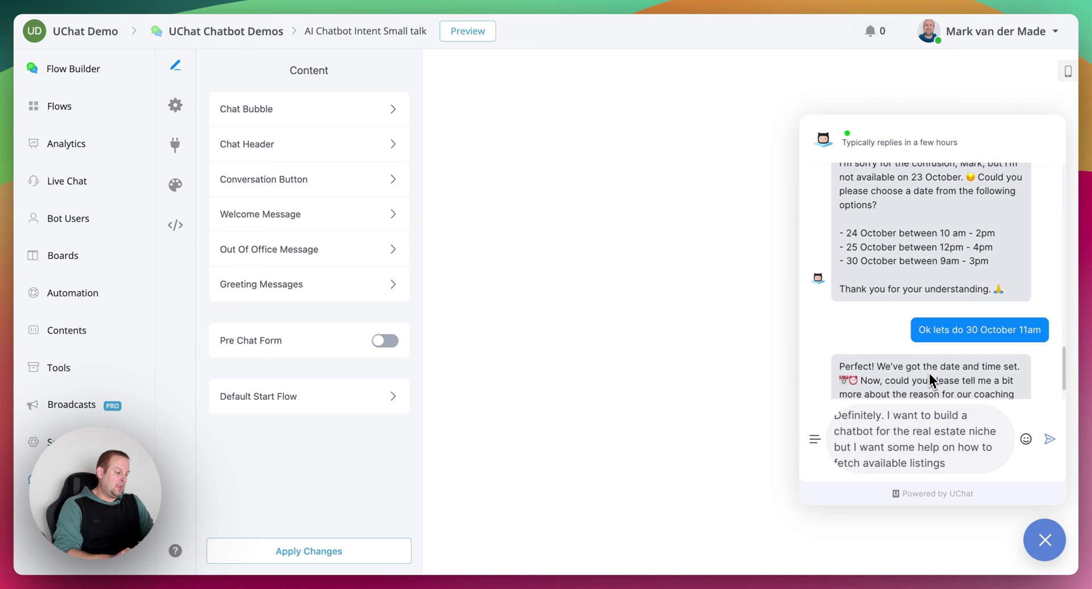
pyautogui.press('Return')
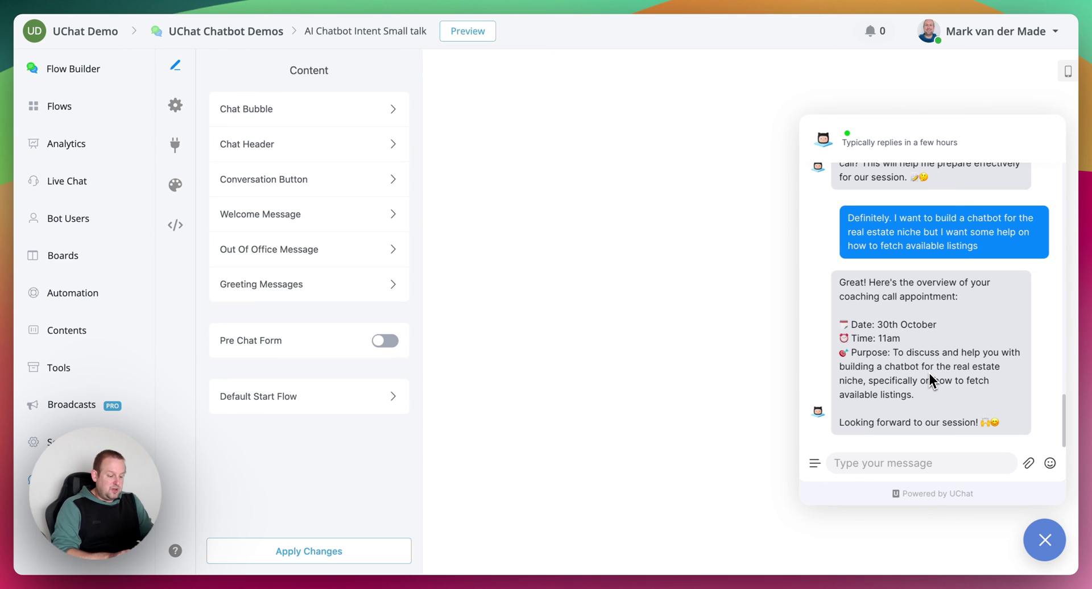
# Step: Reply to the appointment overview by sending "Great thanks. looking forward to our call"
pyautogui.write('Great thanks')
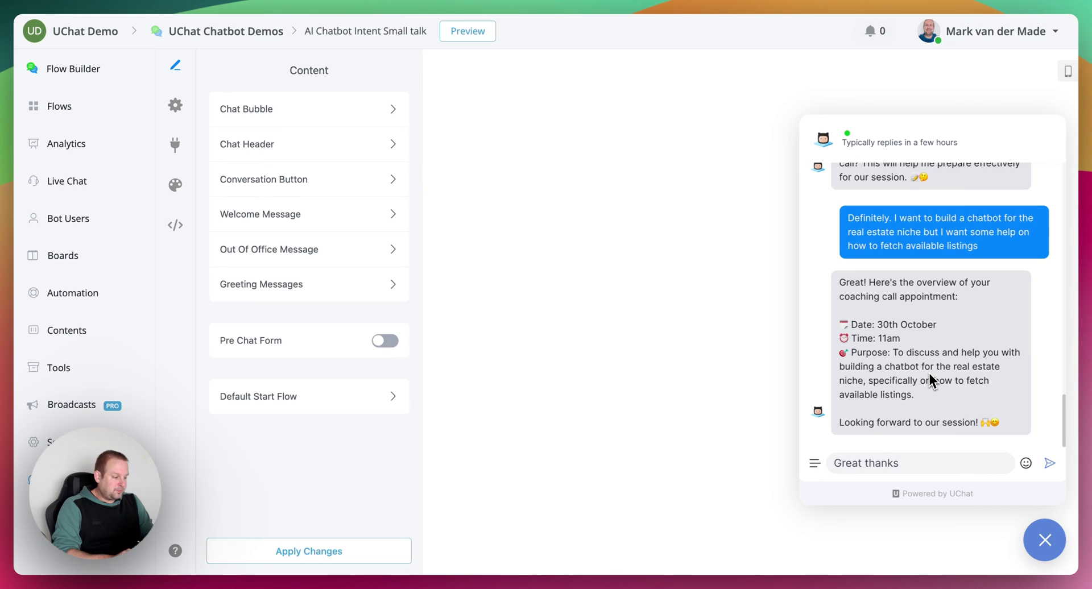
pyautogui.write(', lookking')
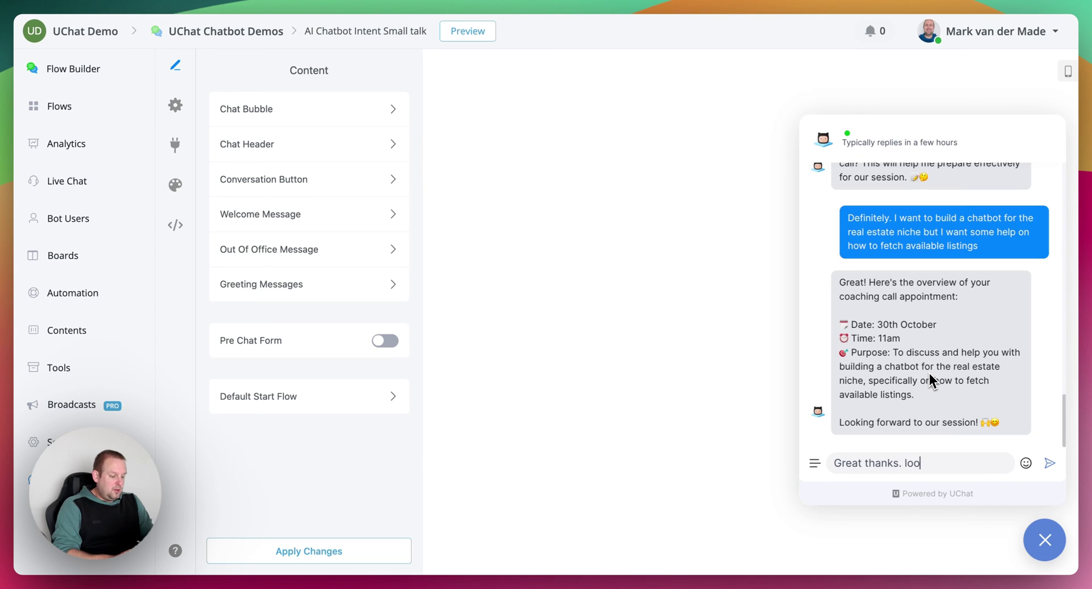
pyautogui.press('BackSpace')
pyautogui.press('BackSpace')
pyautogui.press('BackSpace')
pyautogui.press('BackSpace')
pyautogui.write('ing for')
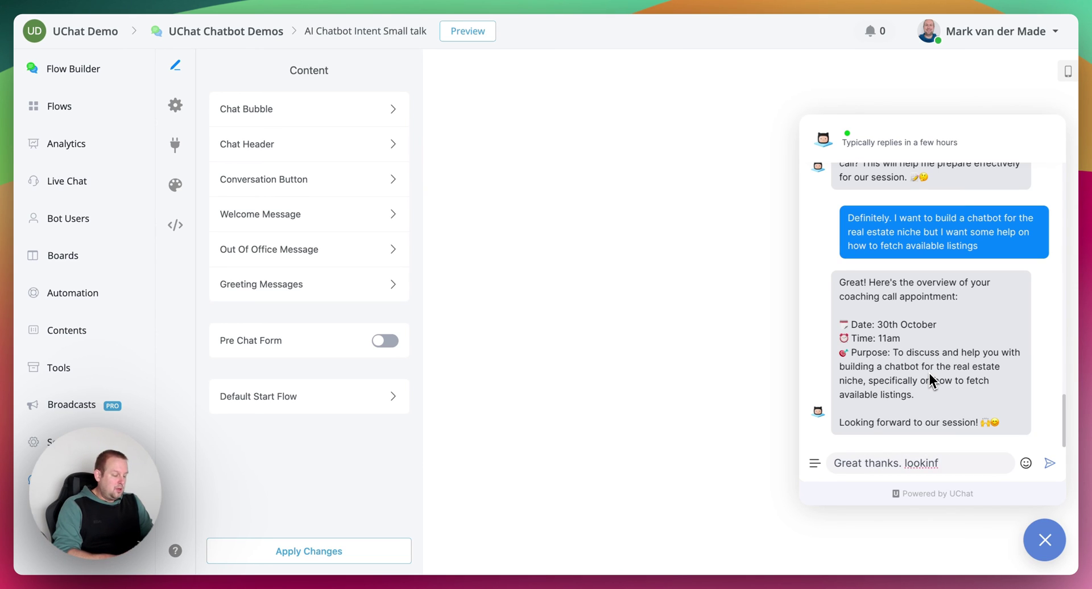
pyautogui.write('ward to o')
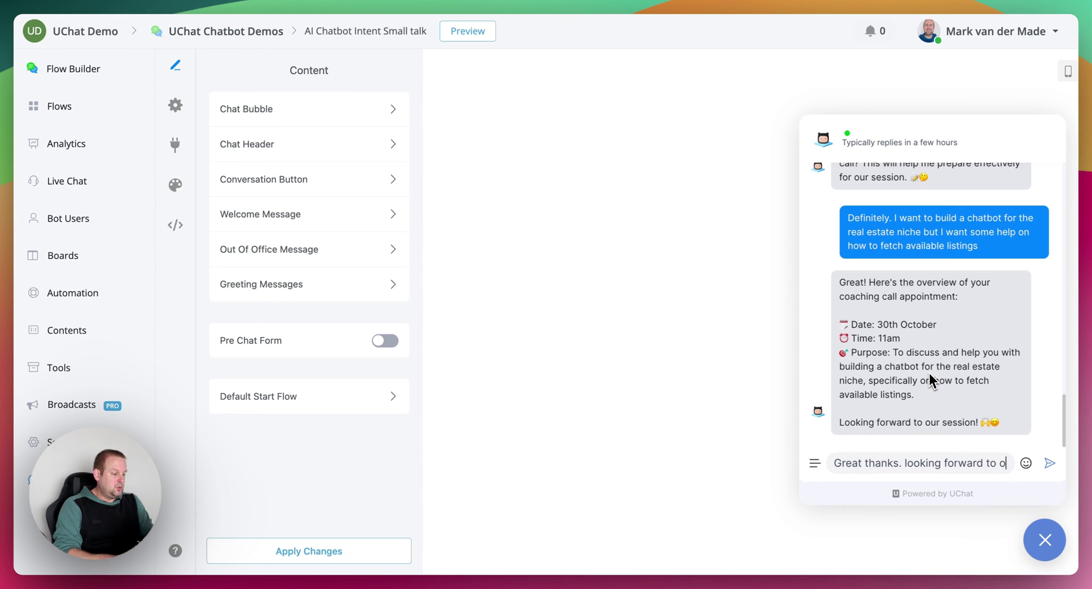
pyautogui.write('ur call')
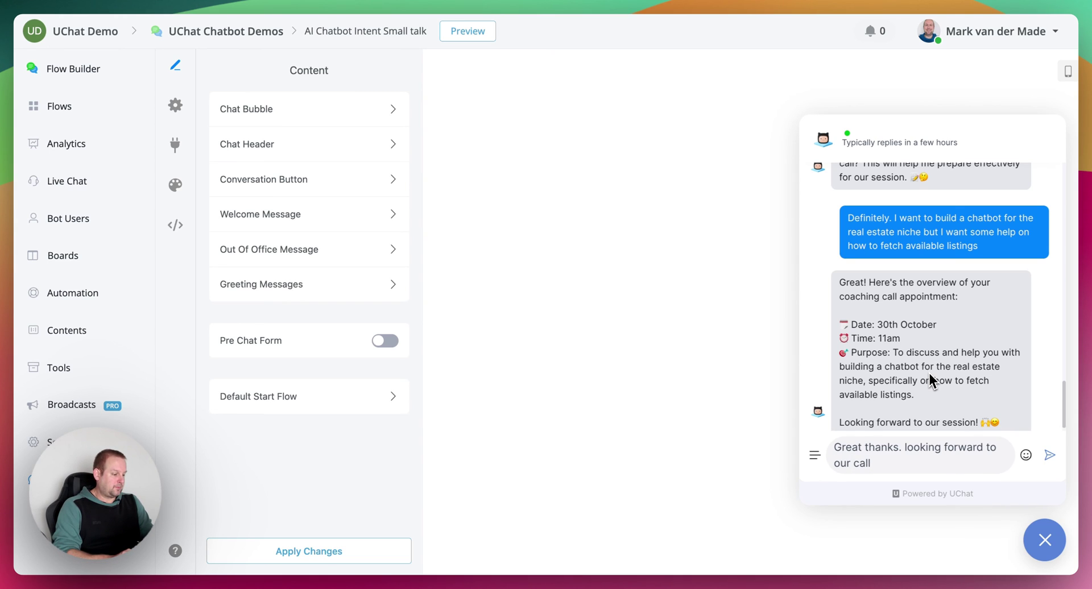
pyautogui.press('Return')
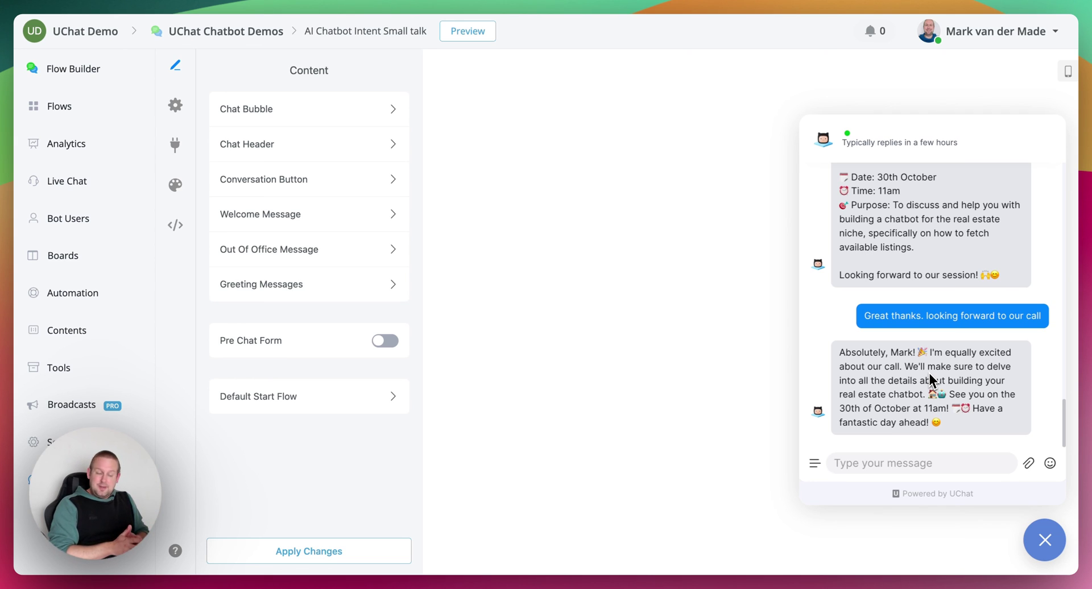
# Step: Test a support request in the webchat by sending "I need some help. I am getting a 403 error"
pyautogui.write('I')
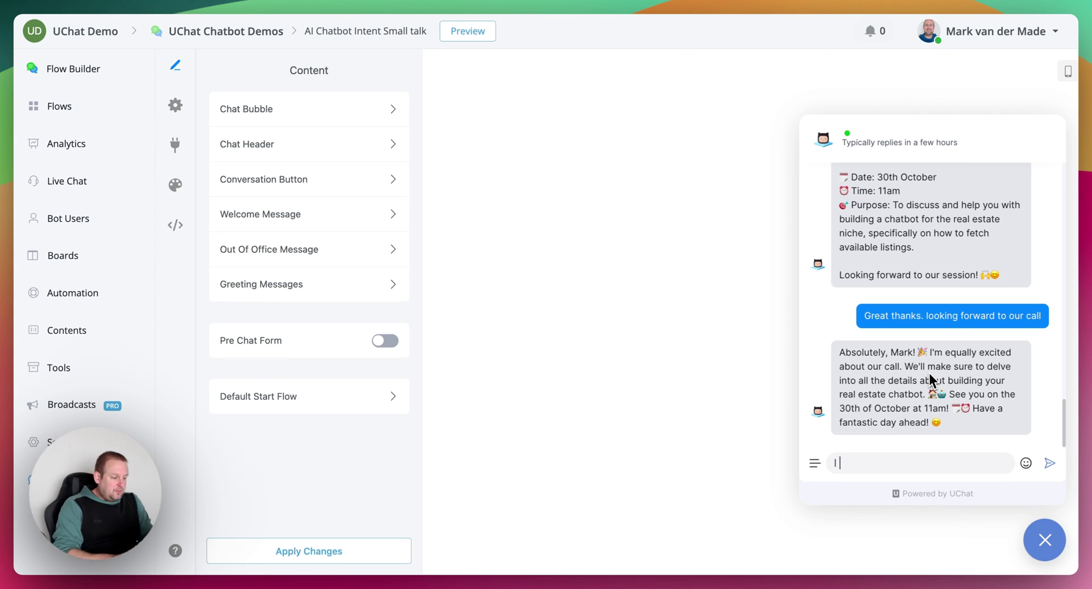
pyautogui.write(' need some help')
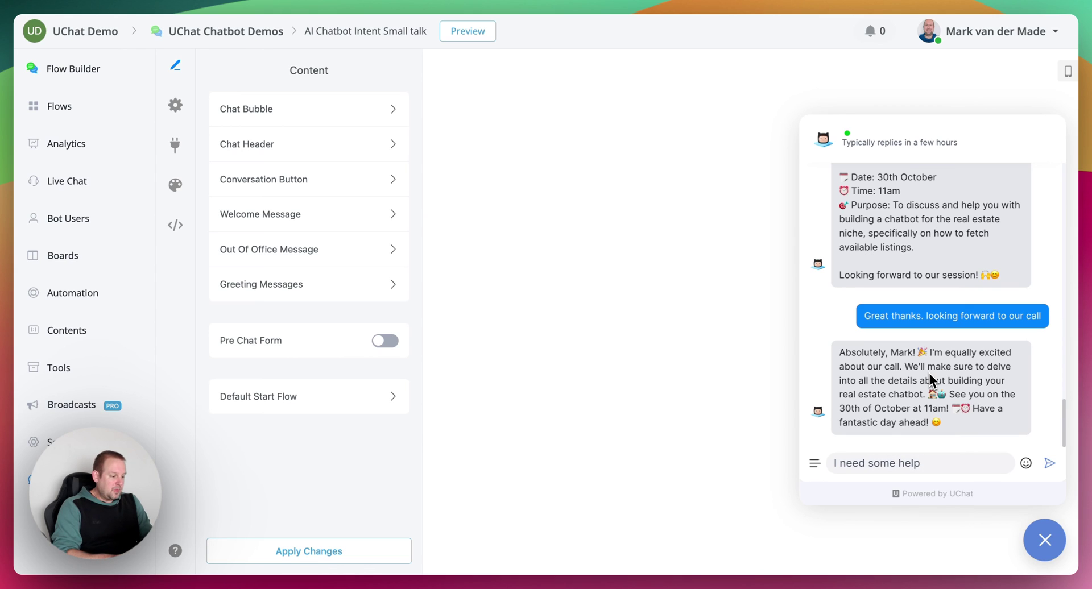
pyautogui.write('. I am getting a 5')
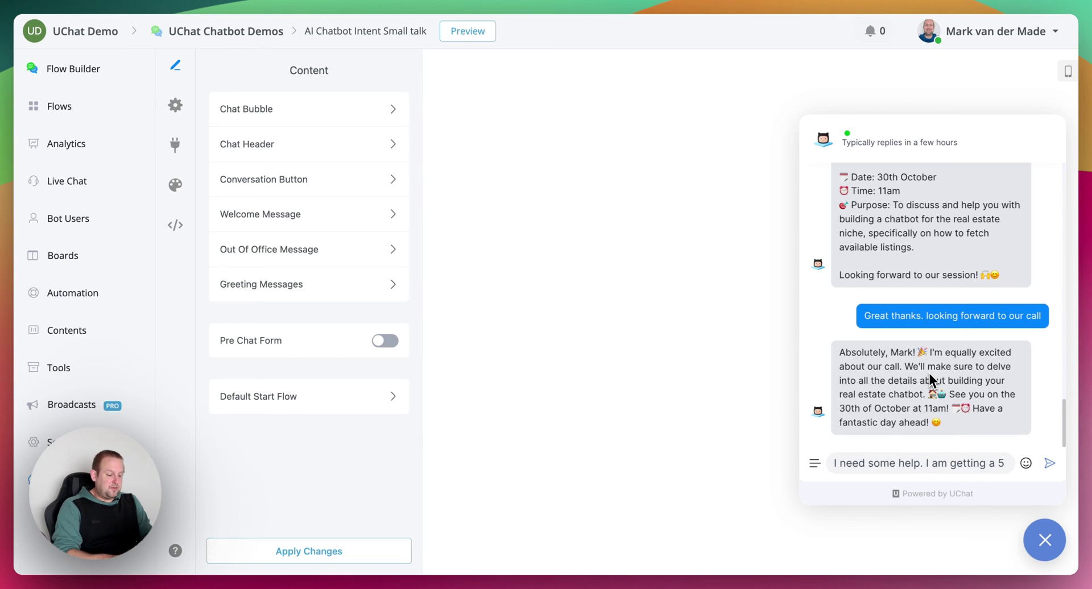
pyautogui.press('BackSpace')
pyautogui.write('403 error')
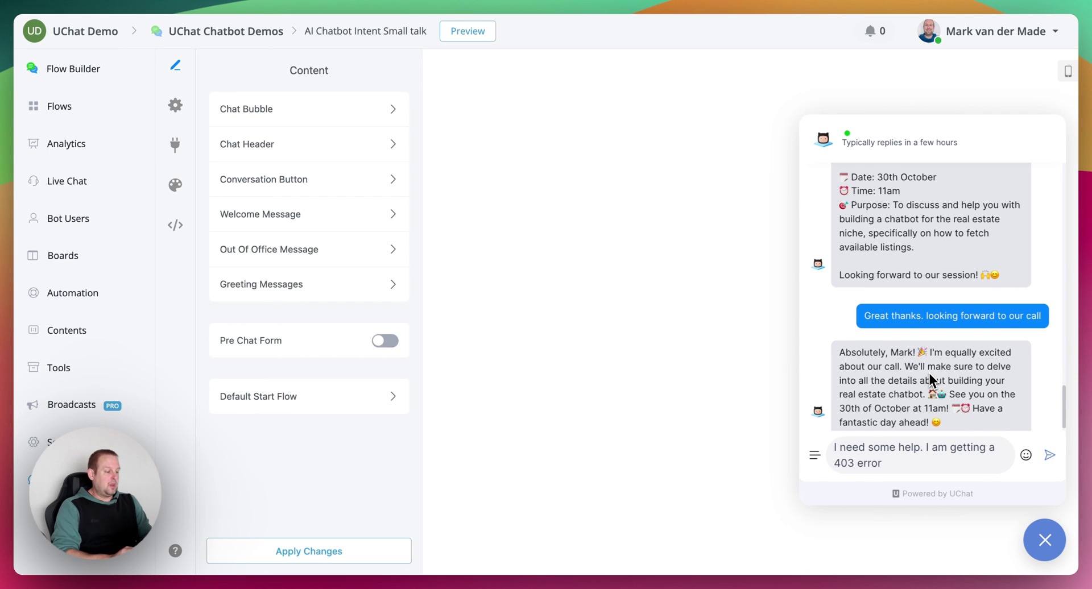
pyautogui.press('Return')
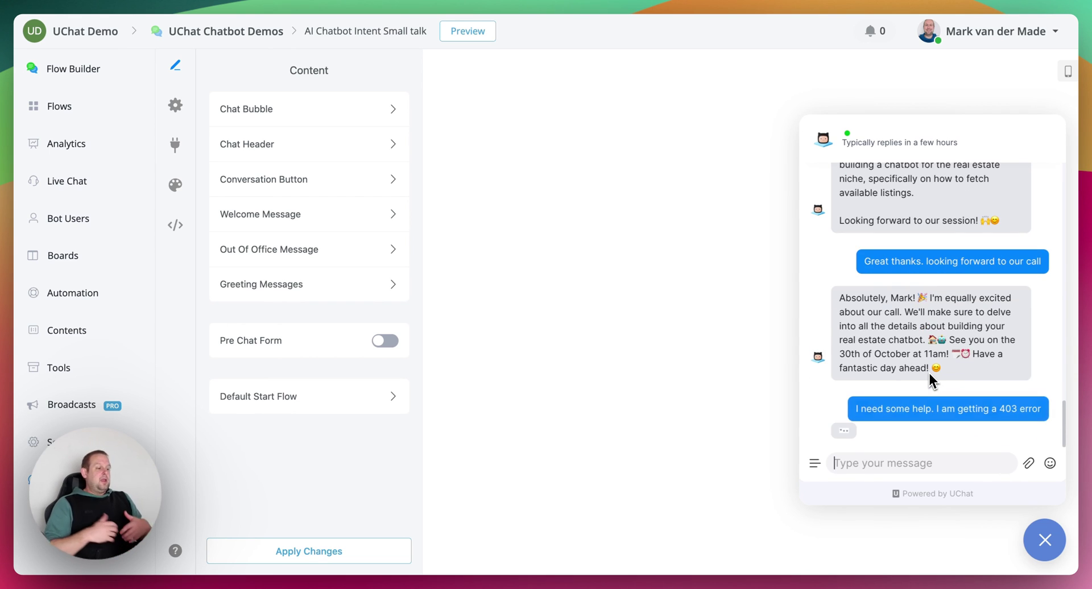